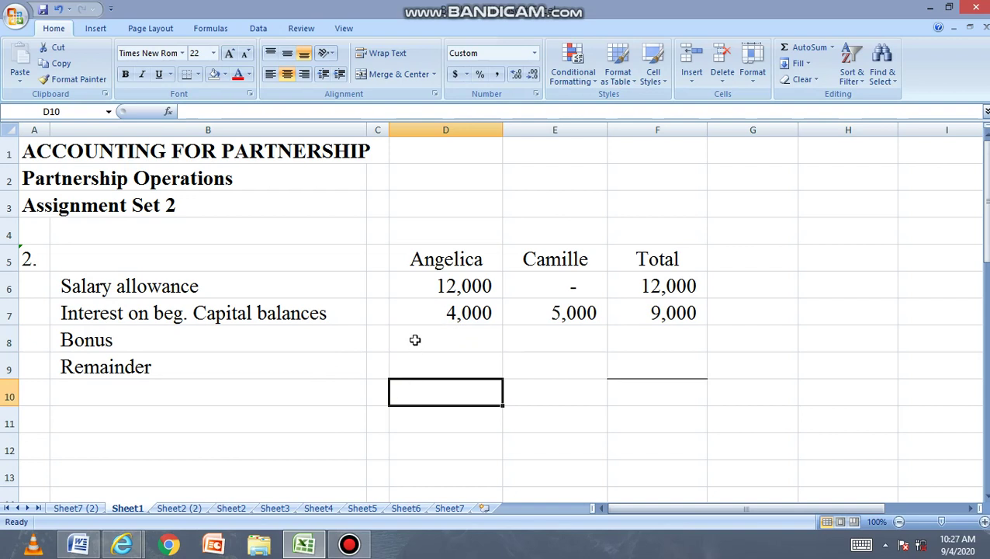
- Enter the net income of 105,000 in cell F10, below the Total column
click(415, 340)
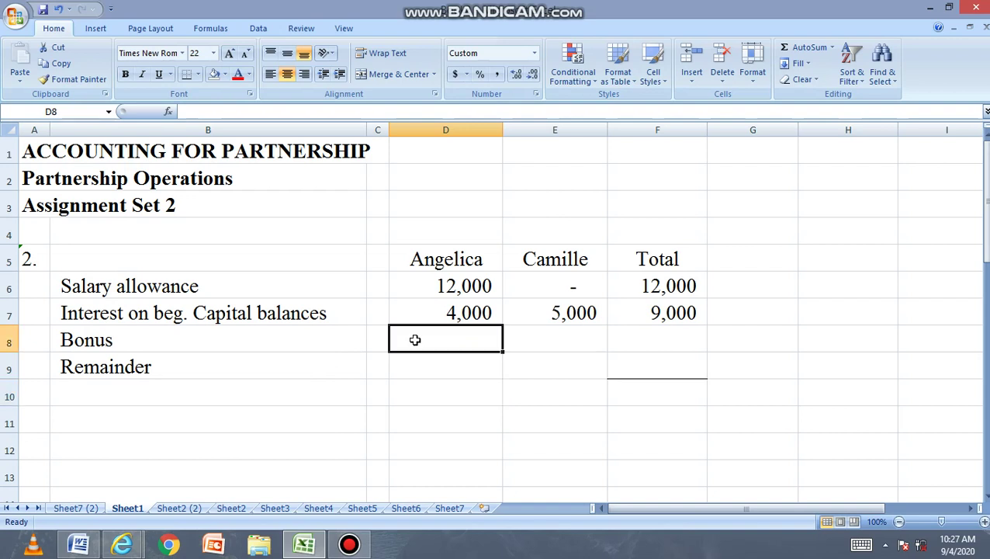
click(405, 371)
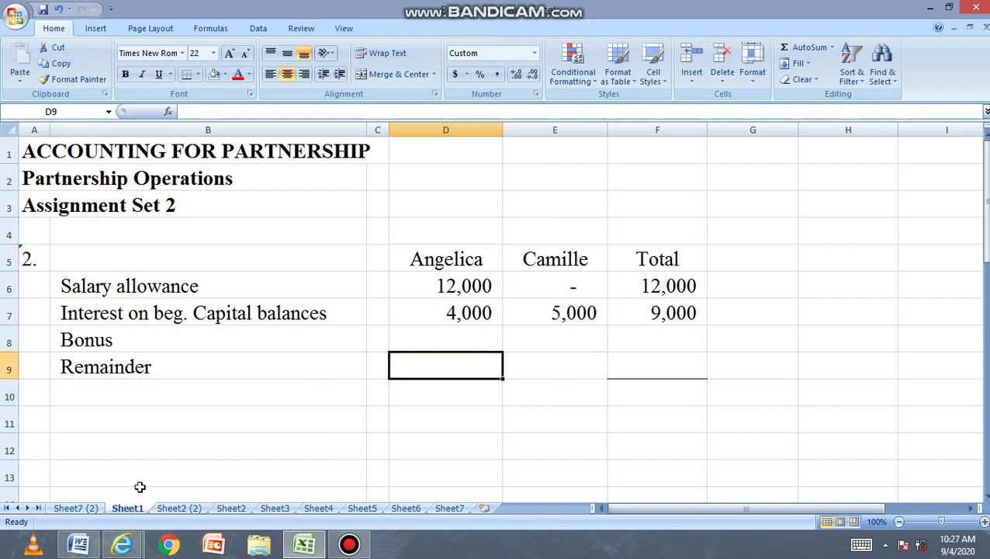
click(638, 368)
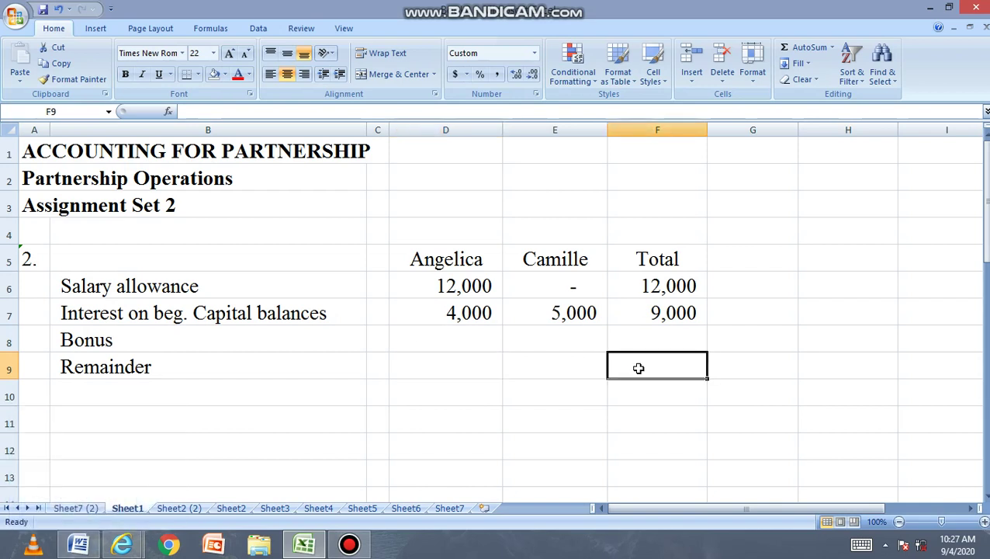
click(636, 391)
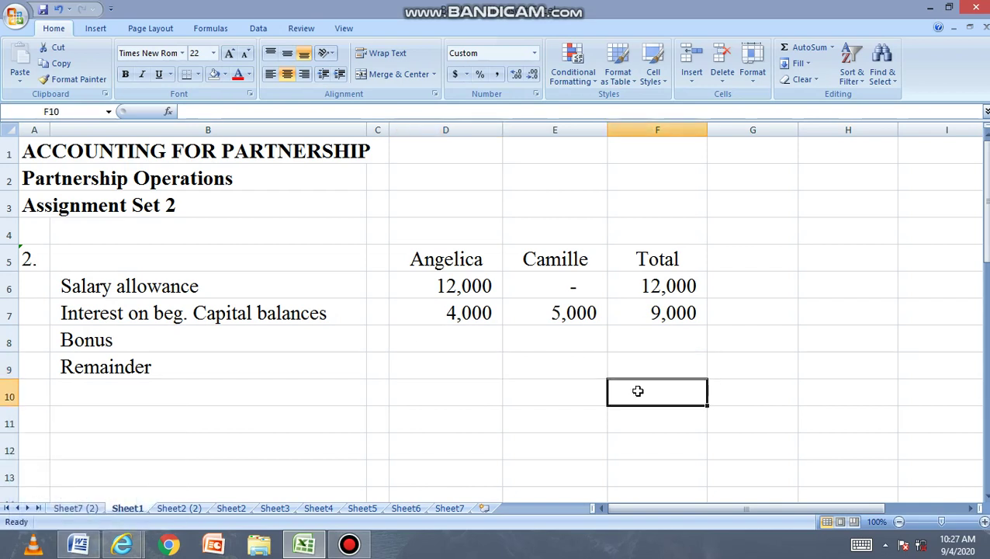
text(10)
text(5,000)
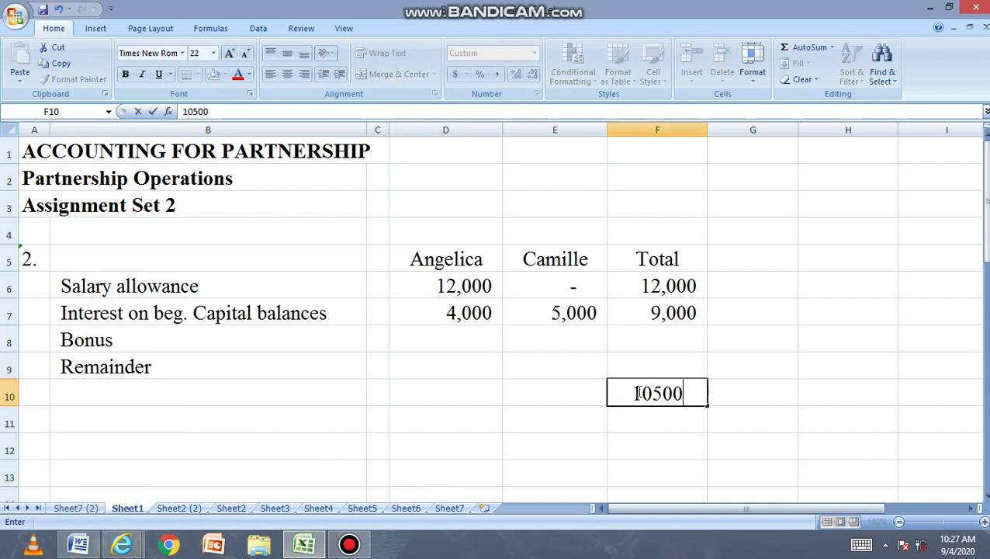
key(Return)
click(627, 337)
mouse_move(638, 287)
mouse_down()
mouse_move(660, 360)
mouse_move(657, 284)
mouse_up()
click(665, 392)
click(625, 371)
- Extend the Bonus label in cell B8 so it reads "Bonus (20%)"
click(211, 353)
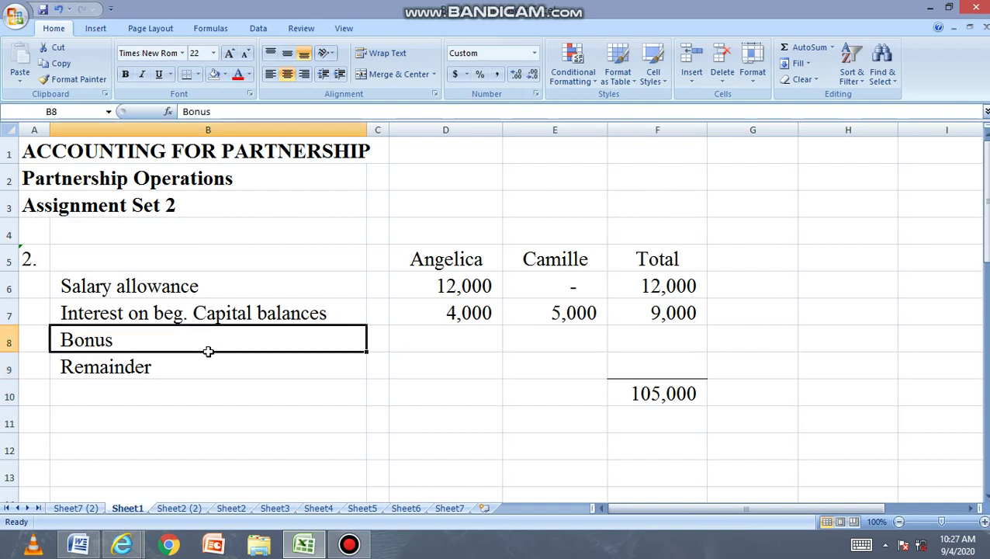
double_click(175, 349)
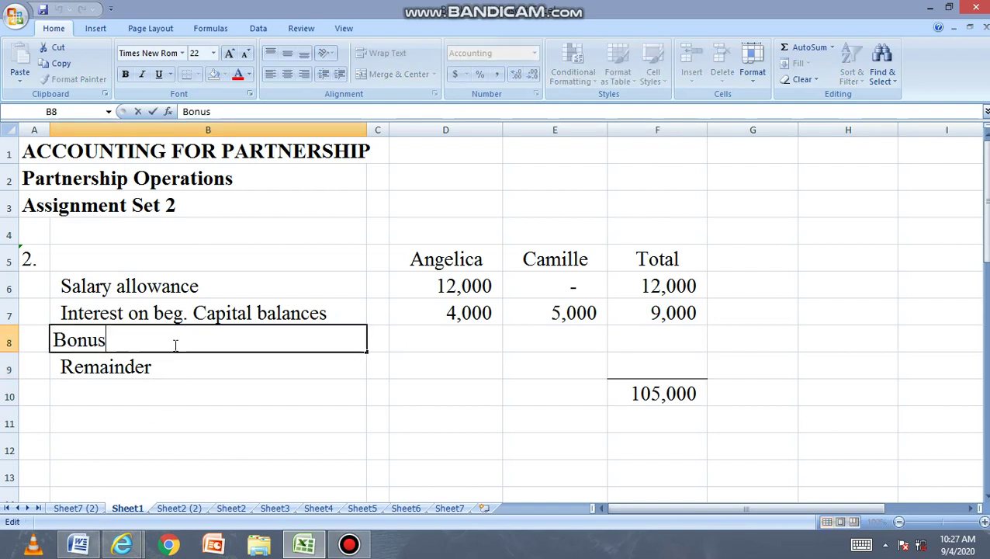
text((20)
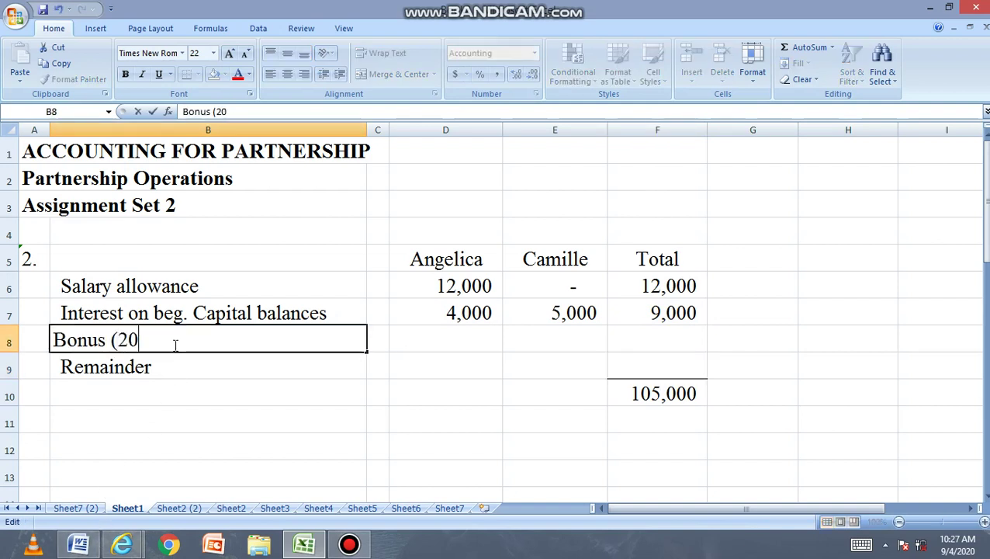
text(%))
key(Return)
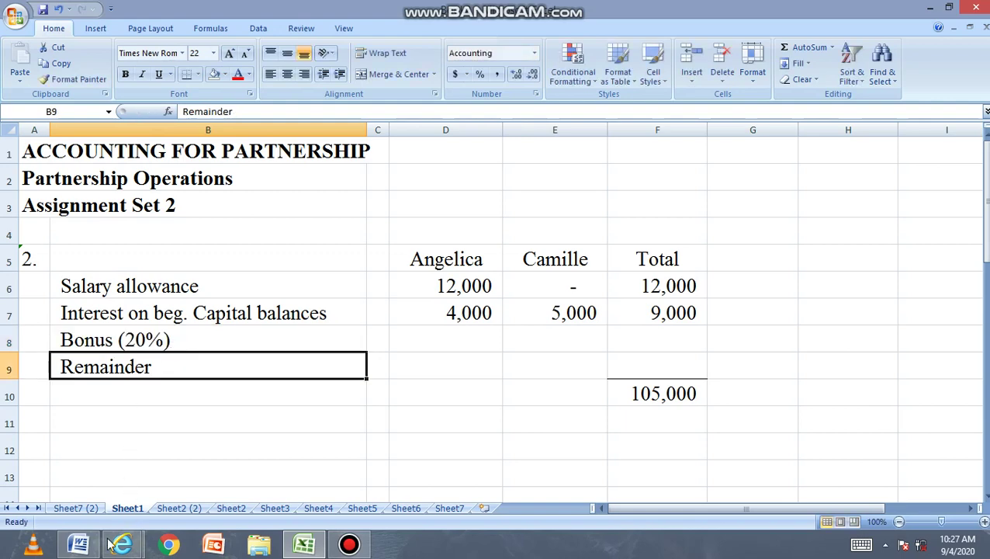
- Write the general formula "Bonus = Rate x Base" as text in cell B11
click(185, 411)
scroll(184, 412, down, 2)
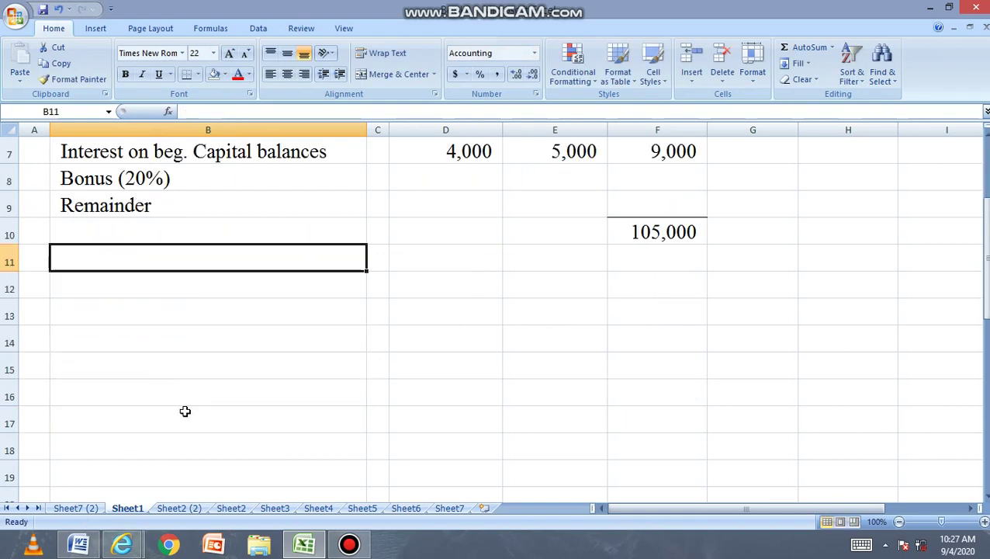
scroll(183, 327, up, 1)
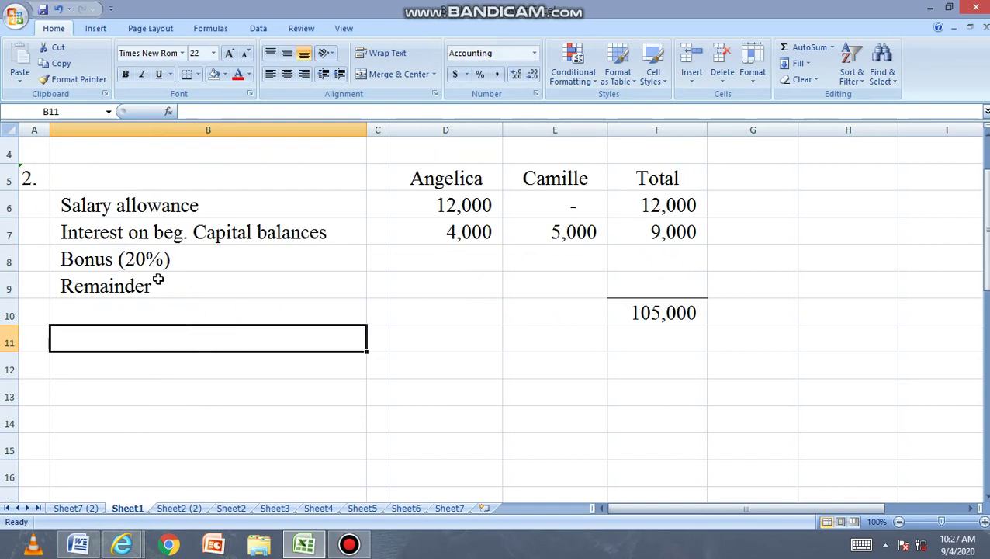
click(133, 313)
click(129, 264)
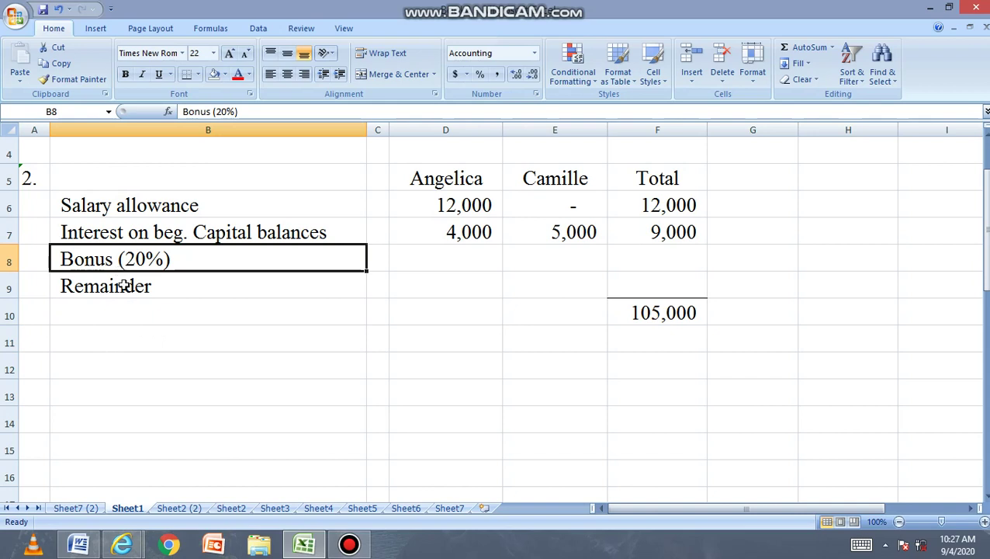
click(126, 344)
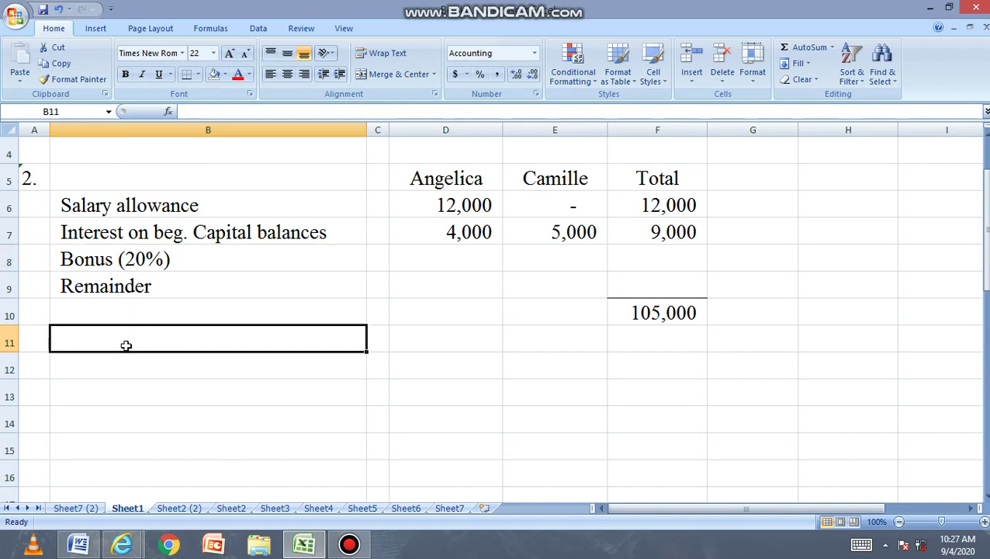
text(Bonu)
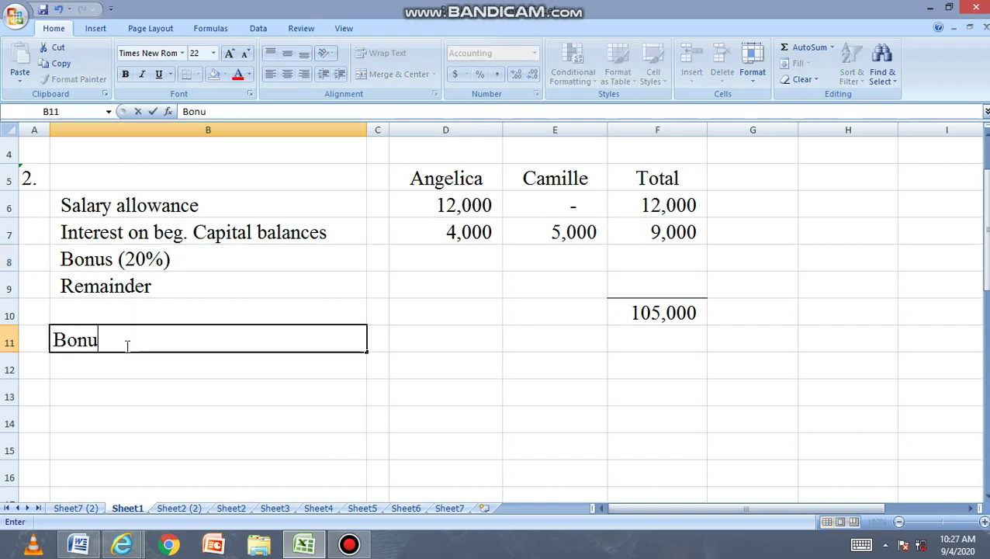
text(s +)
key(BackSpace)
text(=)
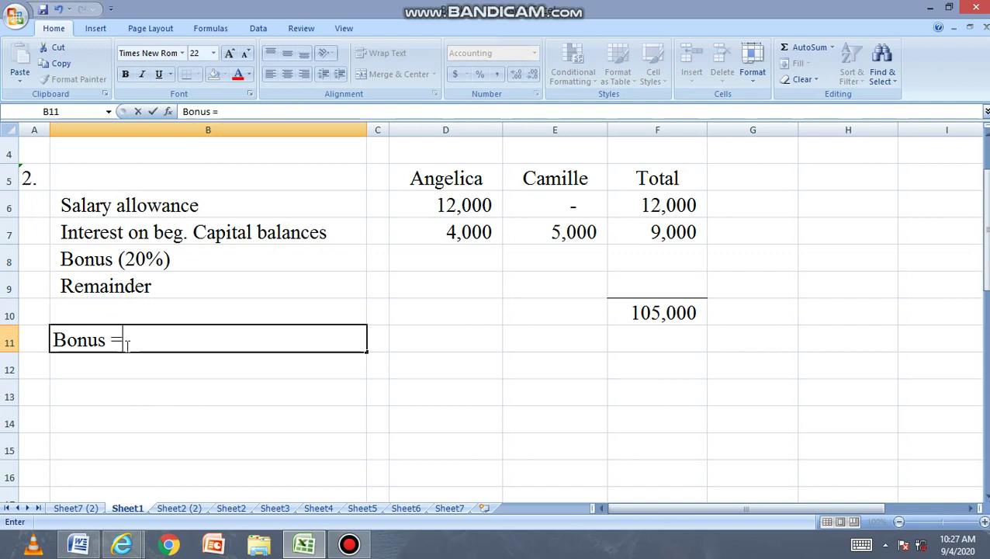
text( B)
key(BackSpace)
text(R)
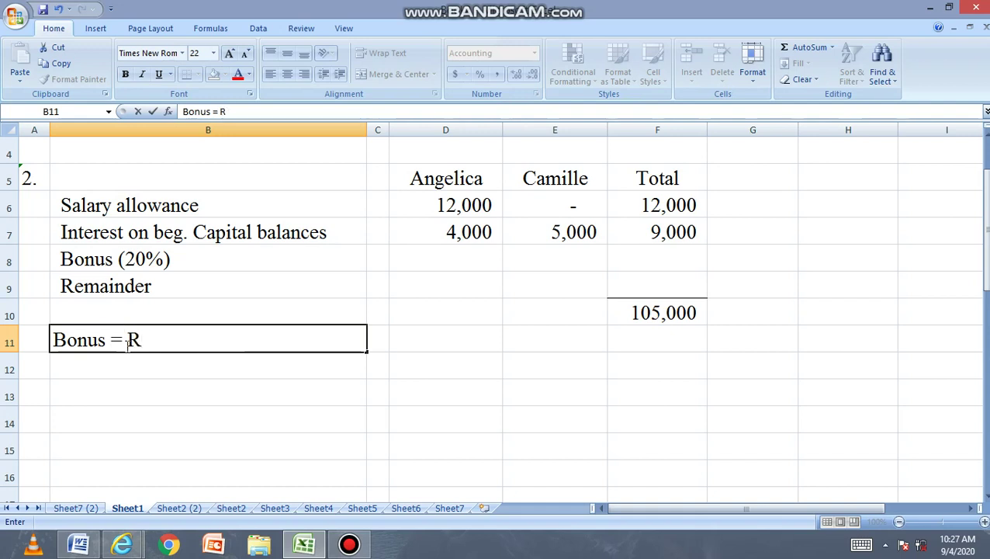
text(ate x )
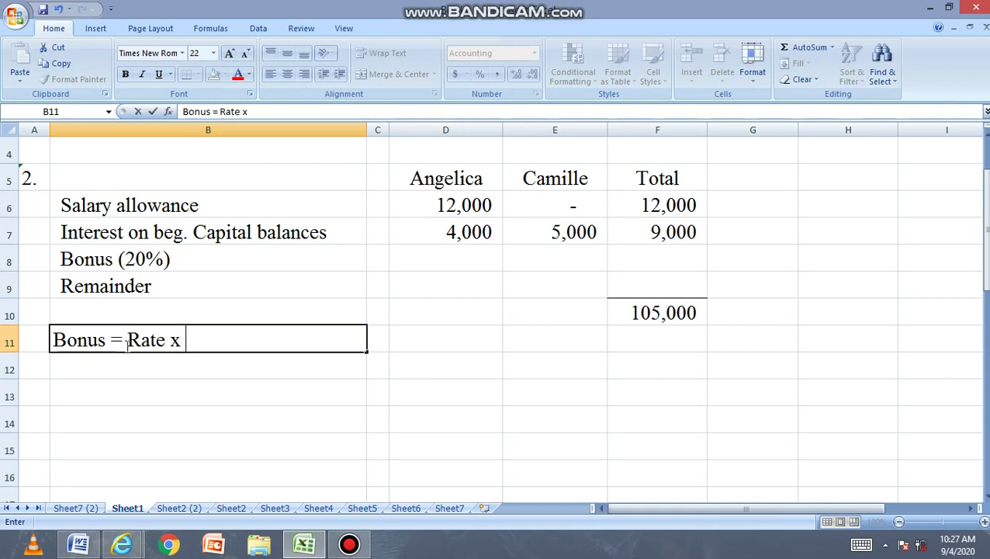
text(Base)
key(Return)
key(Return)
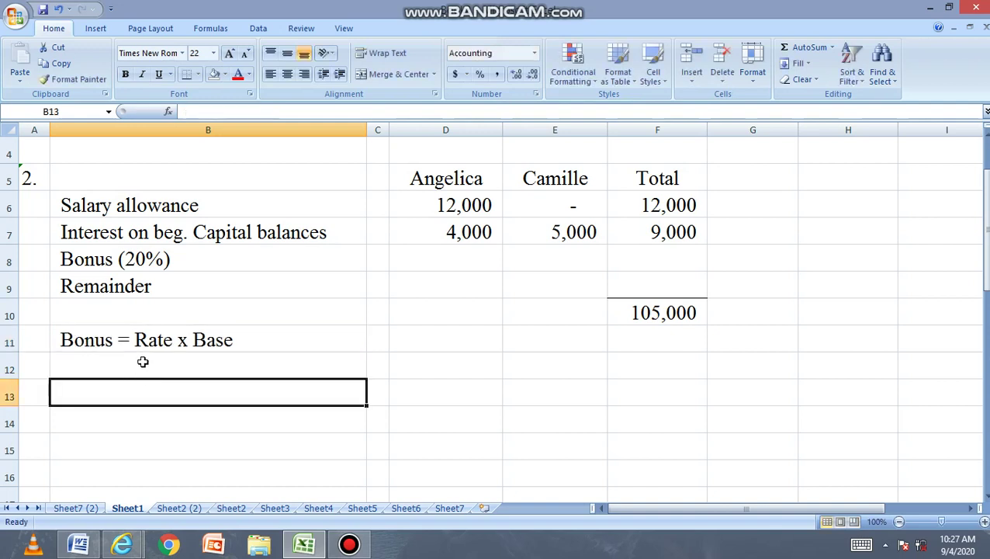
- Copy the bonus formula text from B11 to B12 and replace "Rate" with "20%" in the copy
click(139, 347)
key(ctrl+c)
click(151, 362)
key(ctrl+v)
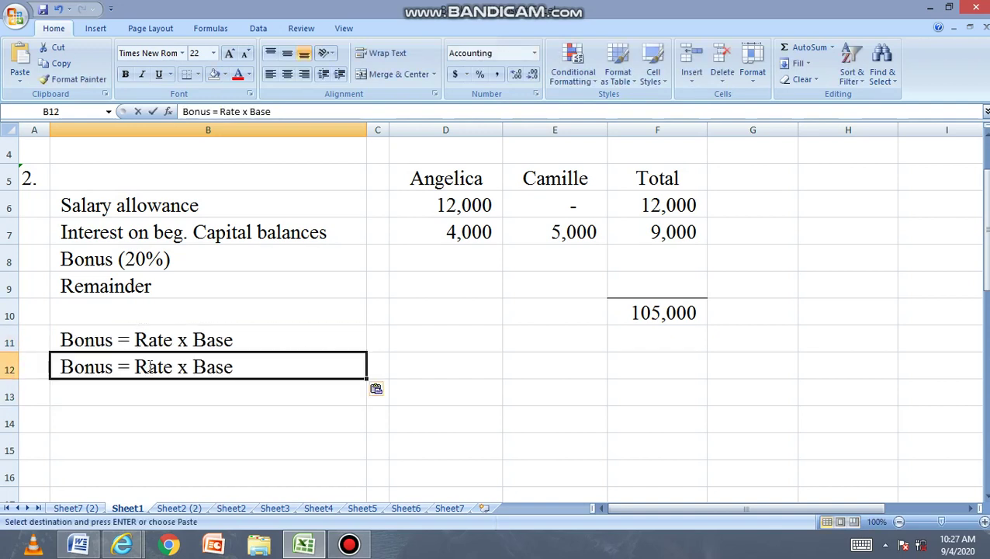
double_click(151, 366)
drag(166, 366, 130, 365)
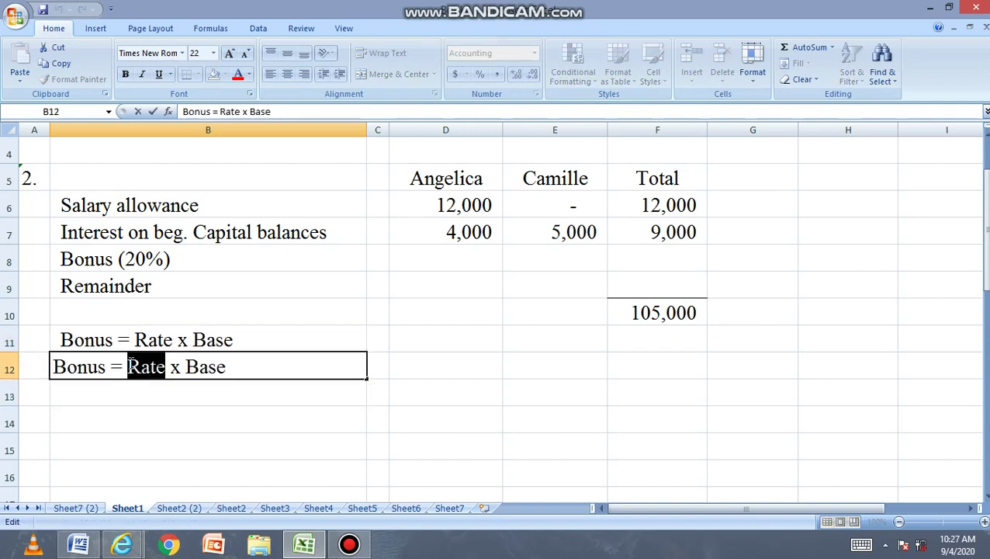
text(20%)
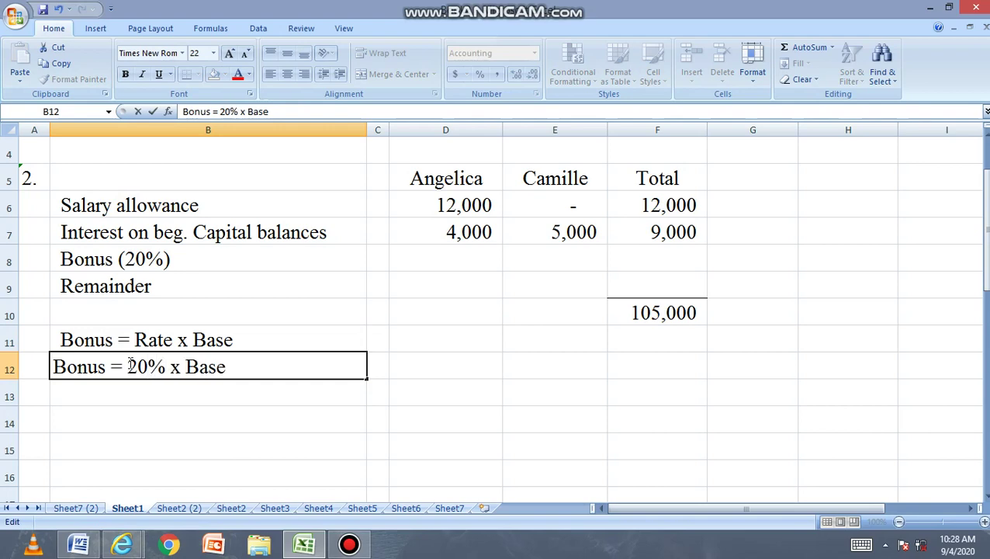
- Switch to the Word document, highlight the bonus base wording "income after interest, salaries" in problem 2, and return to Excel
click(99, 546)
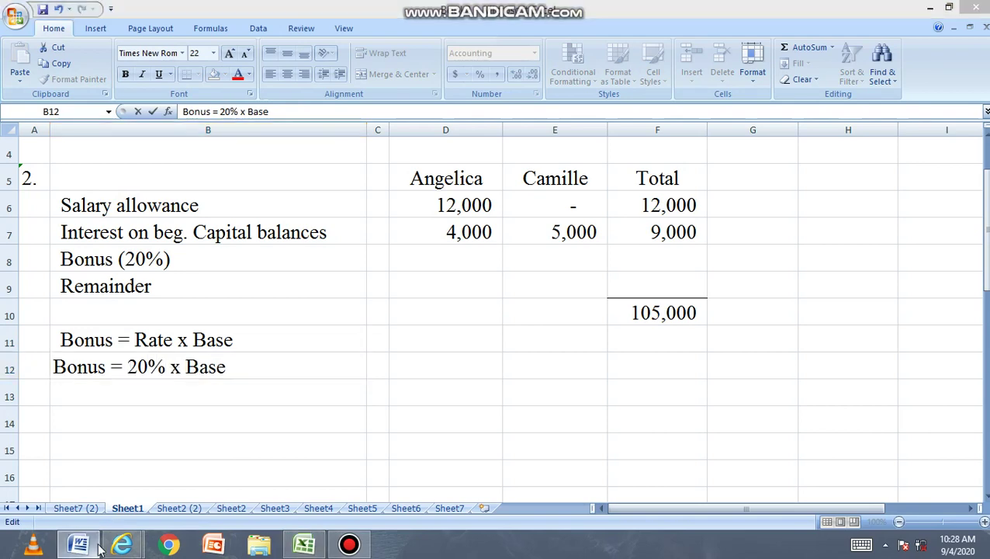
click(400, 326)
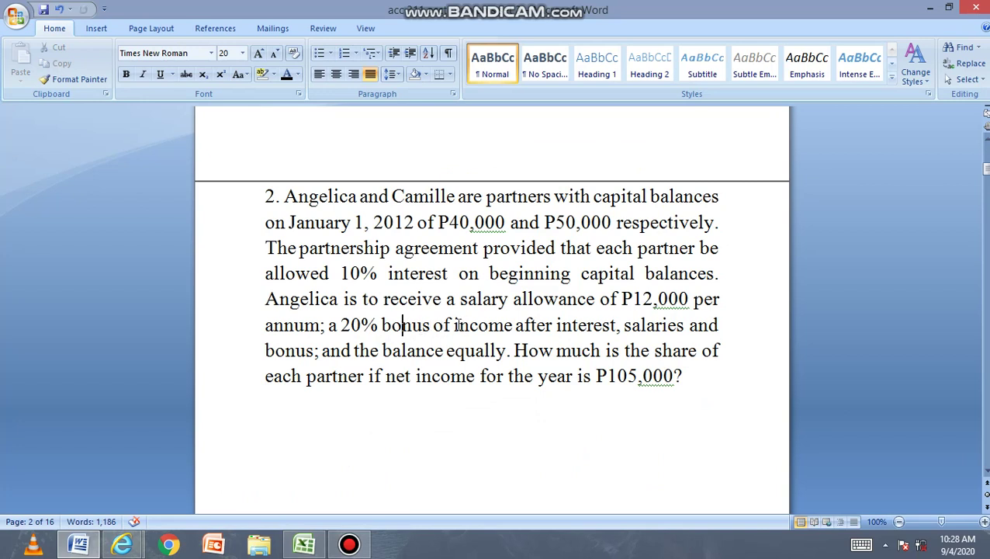
drag(455, 324, 652, 327)
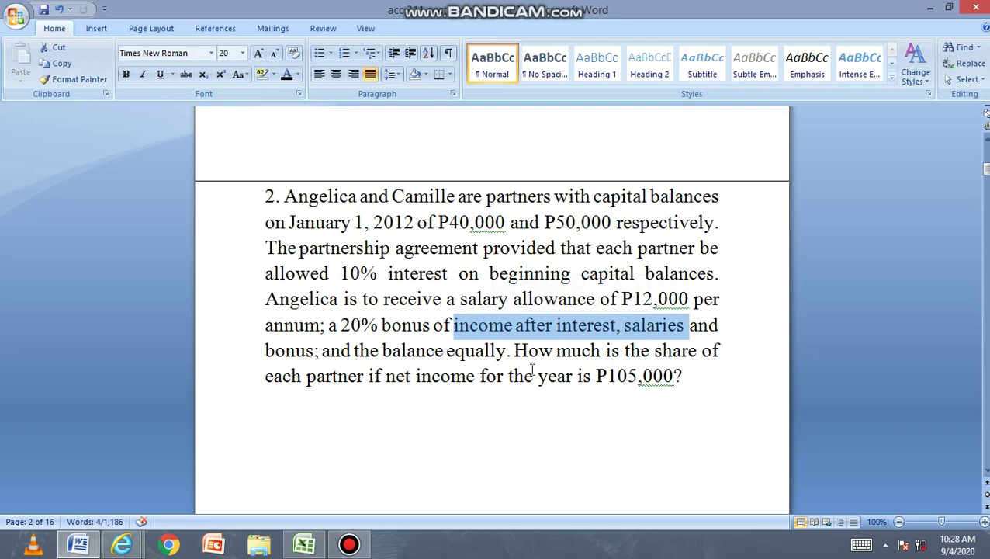
click(928, 9)
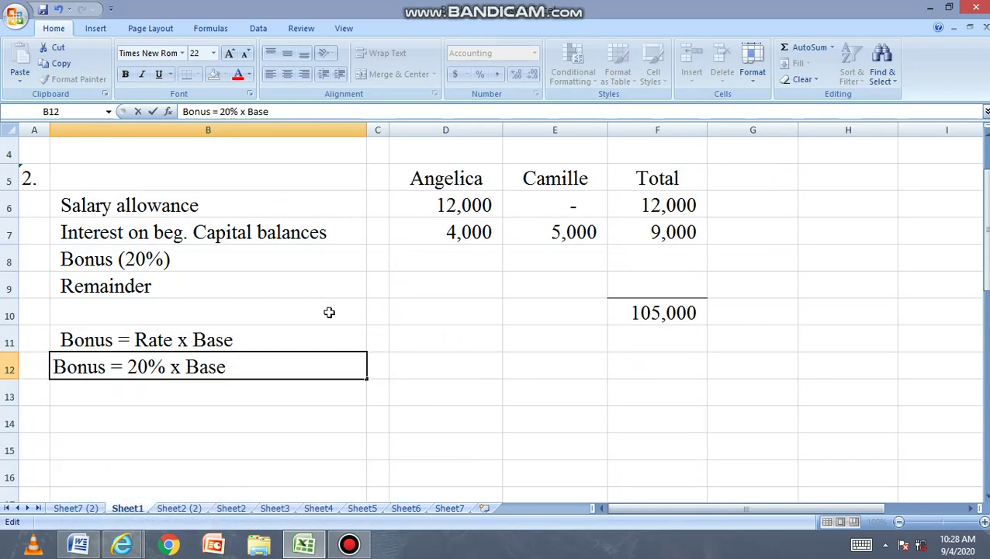
- Replace "Base" in cell B12 with "(Income - Salary -Interest - Bonus)"
key(BackSpace)
key(BackSpace)
key(BackSpace)
key(BackSpace)
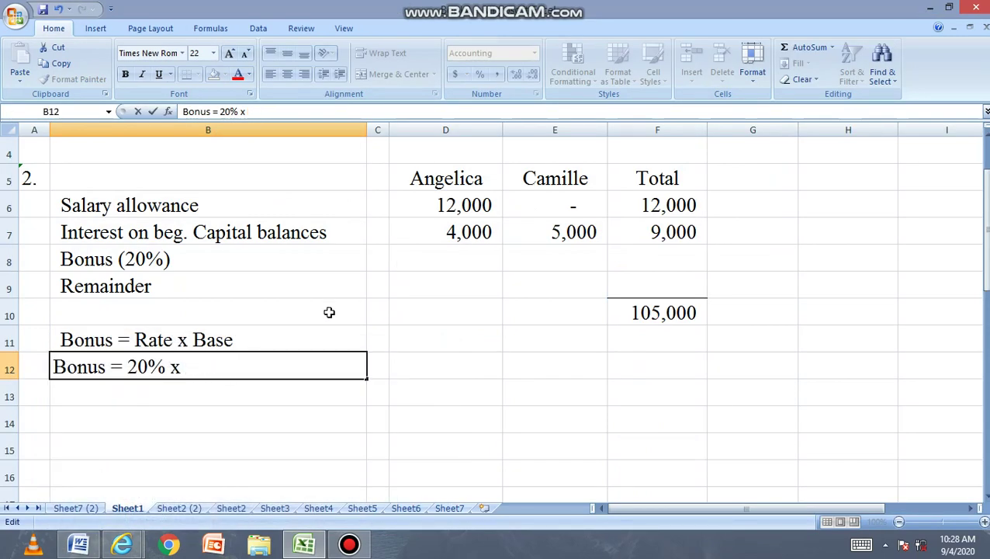
text(Income )
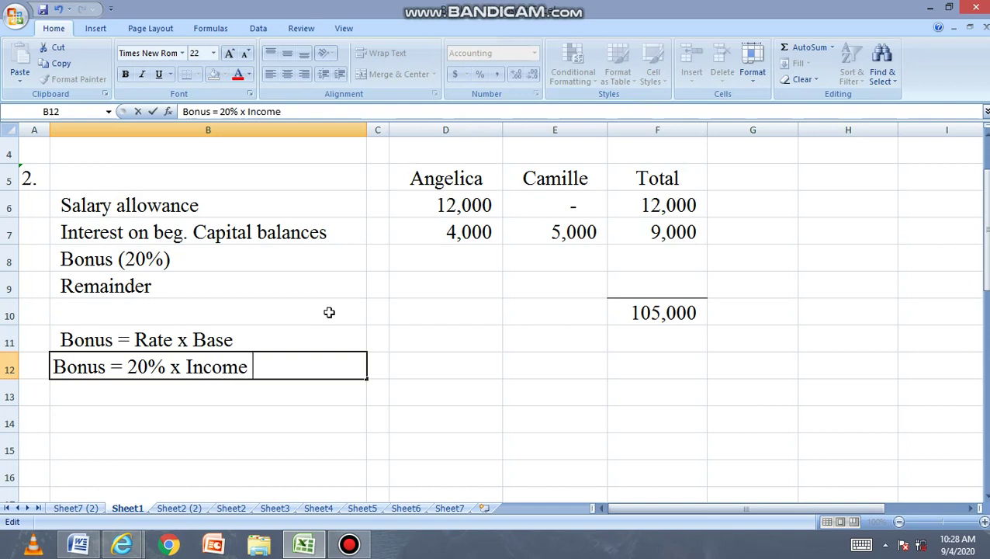
text(- Salary )
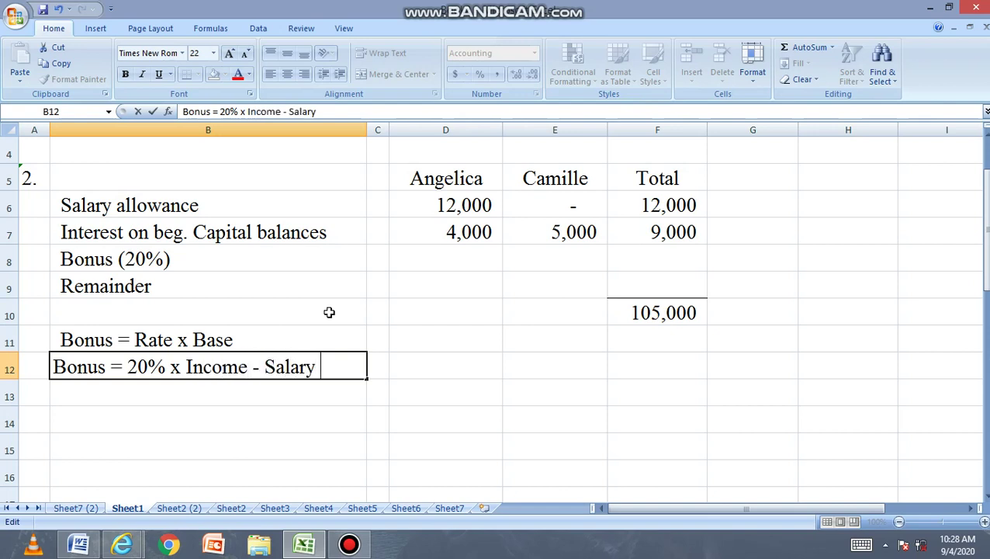
text(-Interest)
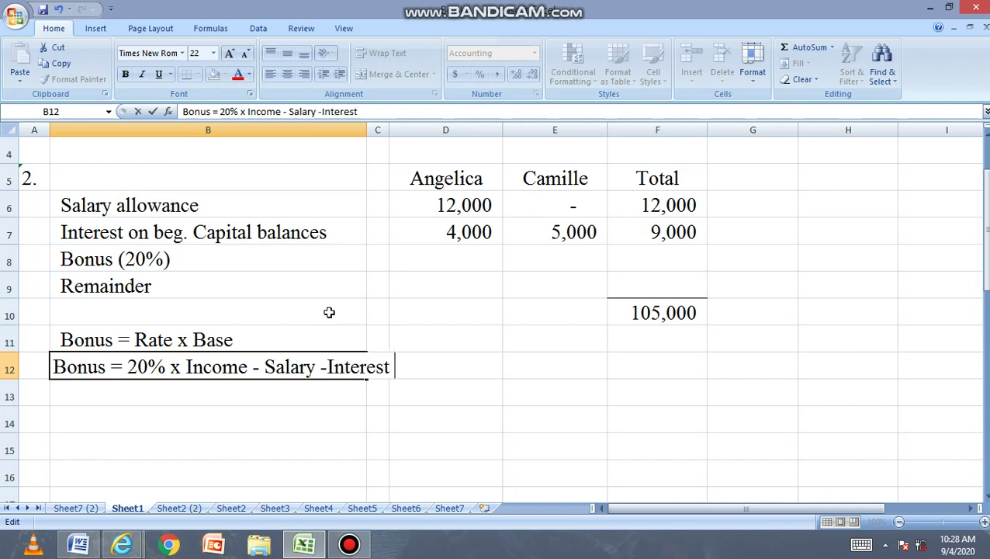
text( - Bonu)
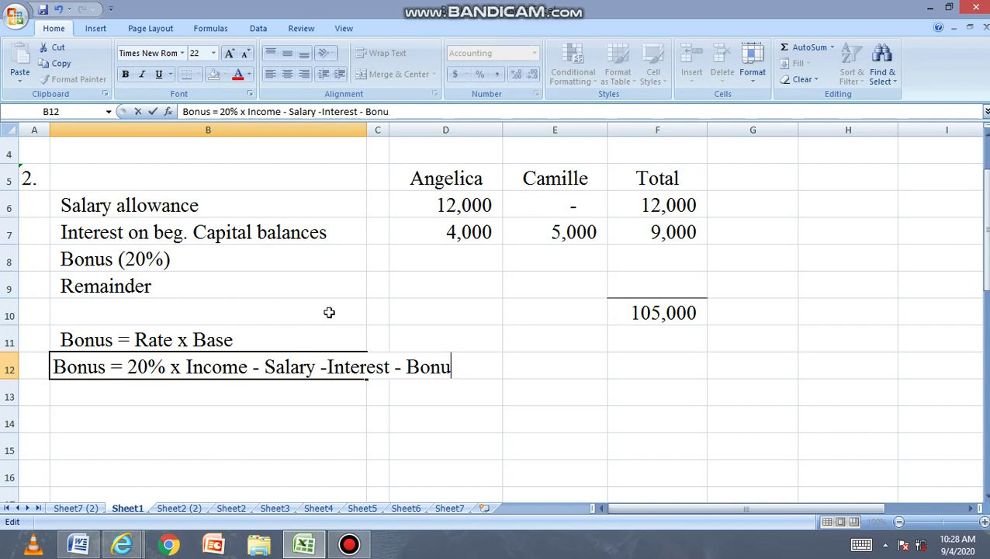
text(s))
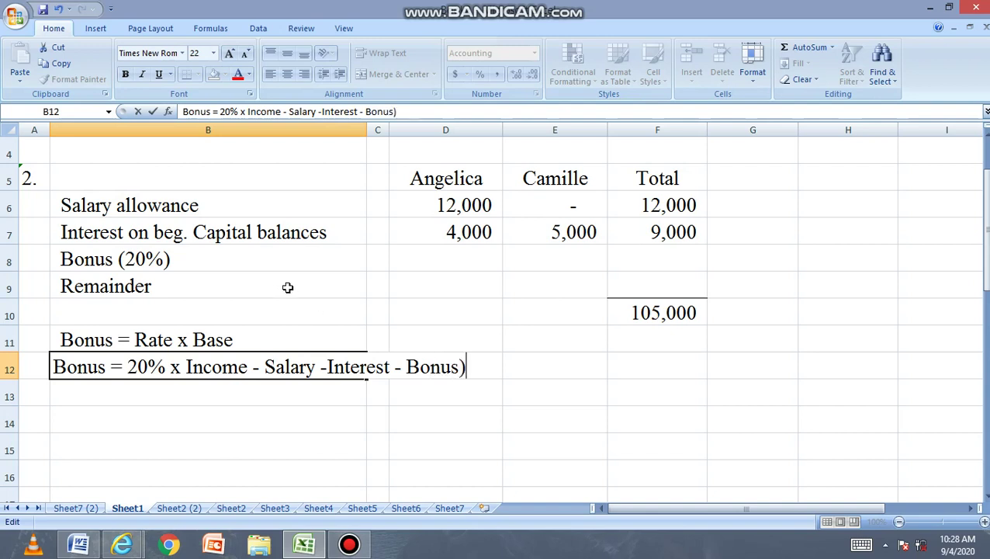
click(186, 366)
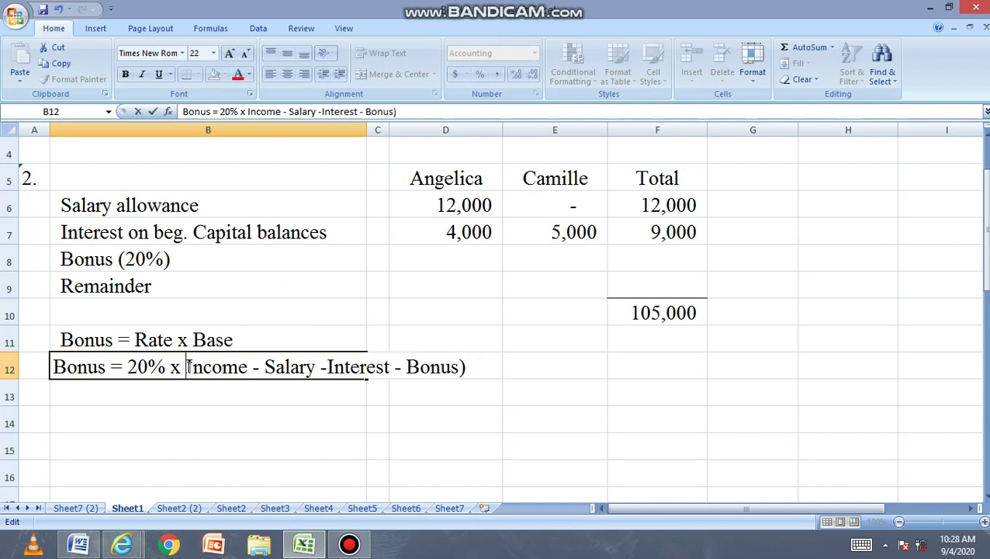
text(()
key(Return)
- Copy the bonus formula text from B12 to B13 and replace "Income" with "105,000" in the copy
click(180, 377)
key(ctrl+c)
click(179, 388)
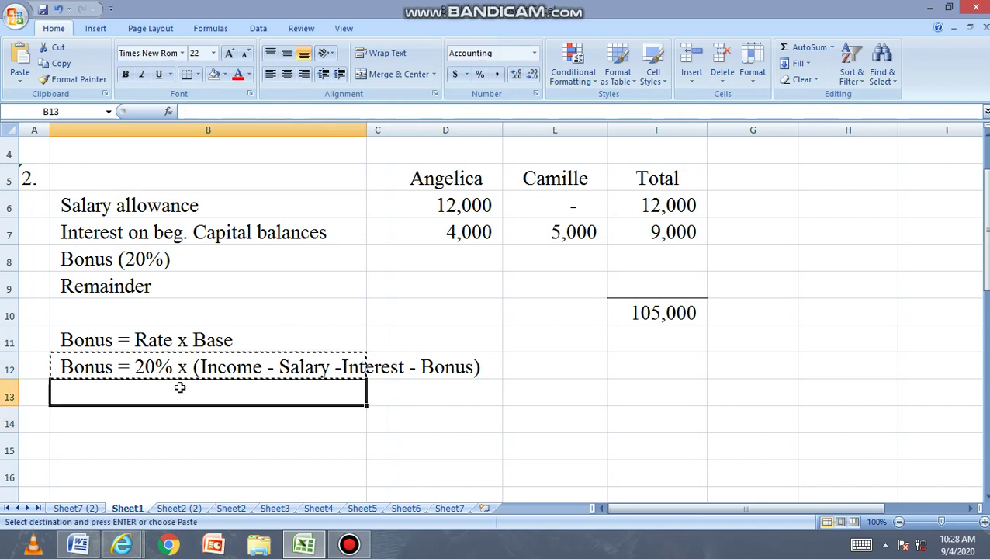
key(ctrl+v)
double_click(190, 393)
drag(250, 395, 193, 394)
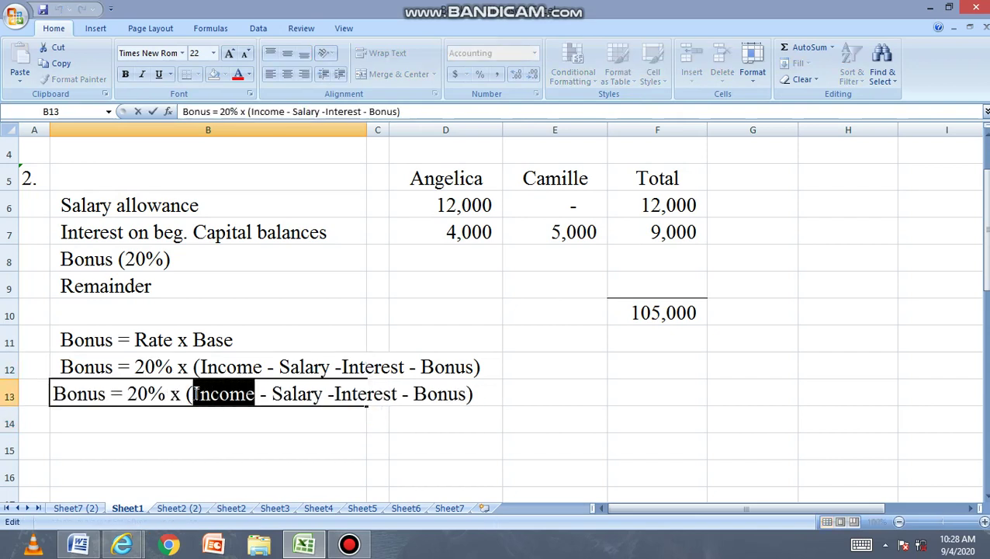
text(105000)
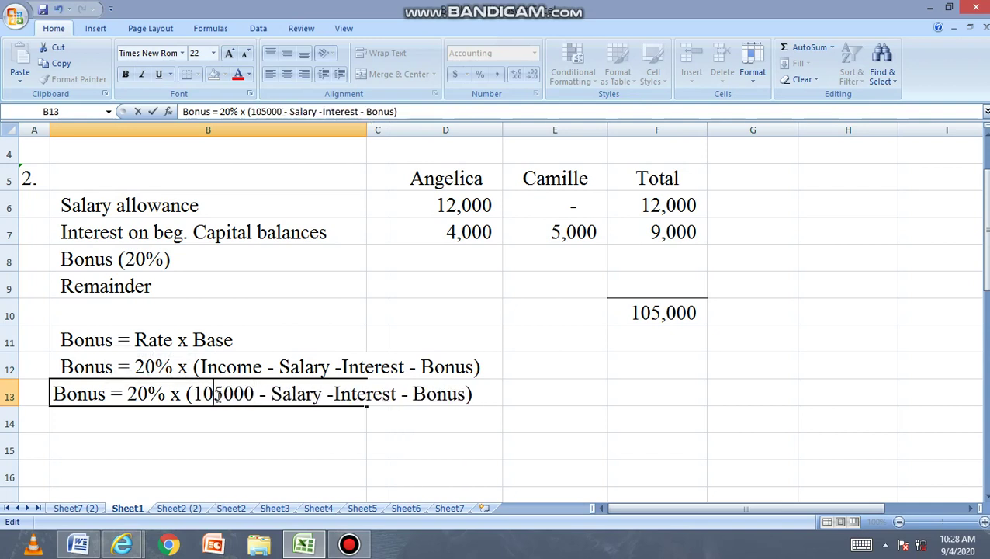
text(,)
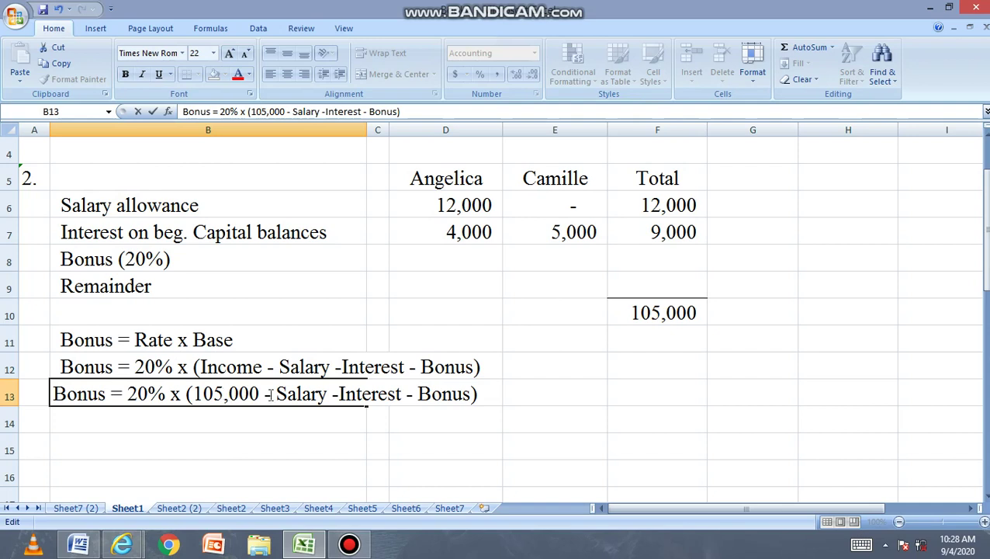
key(Return)
click(654, 313)
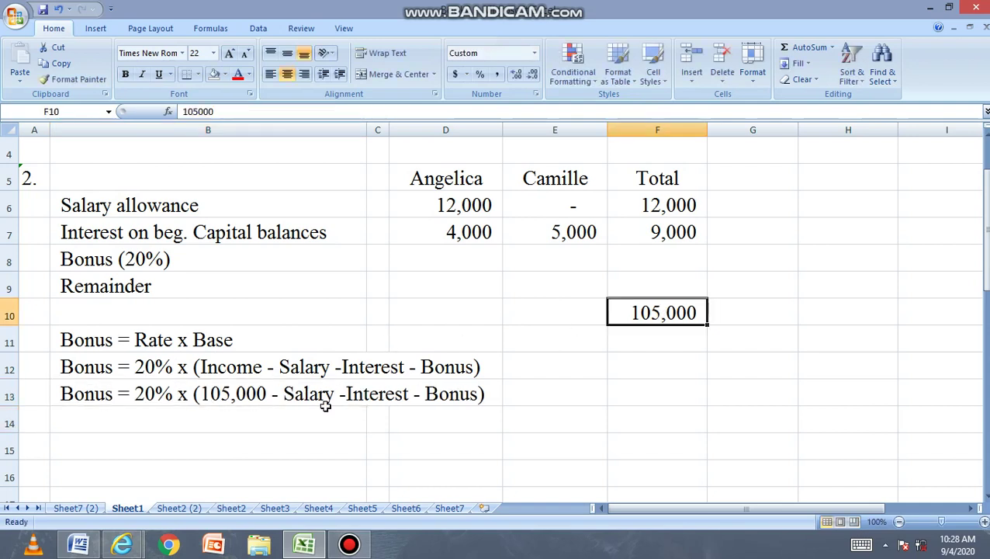
- Replace "Salary" with "12,000" and "Interest" with "9,000" in the bonus formula text in B13
double_click(305, 393)
drag(327, 394, 276, 391)
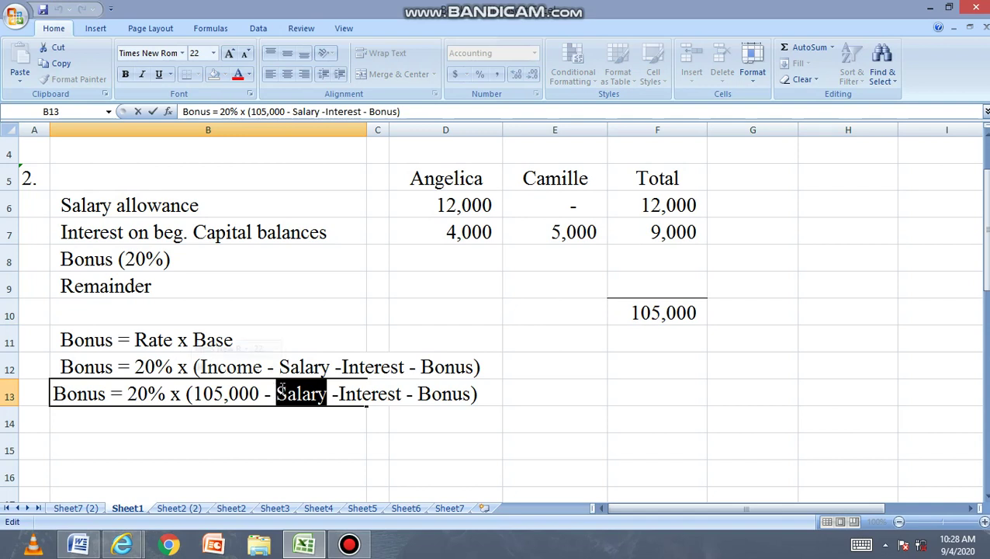
text(12,000)
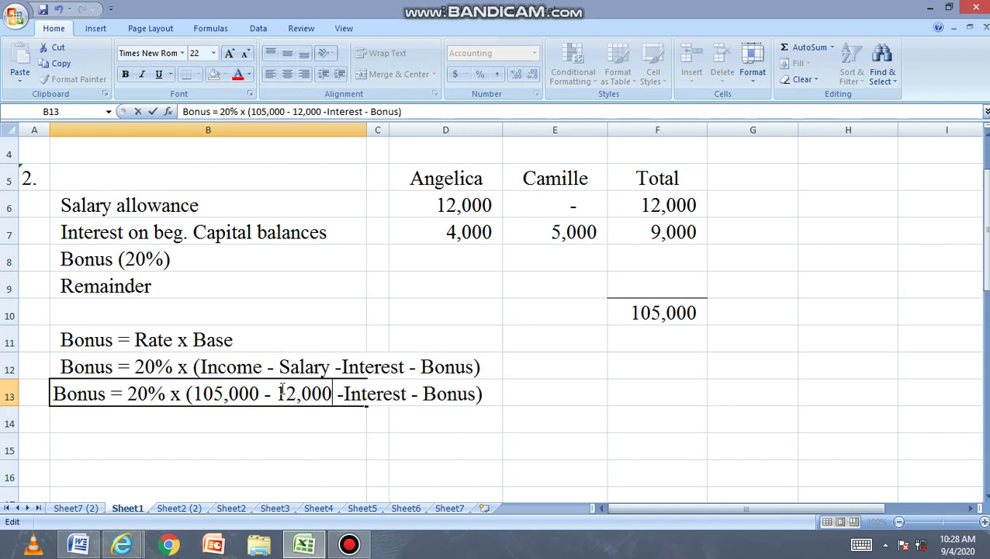
double_click(386, 396)
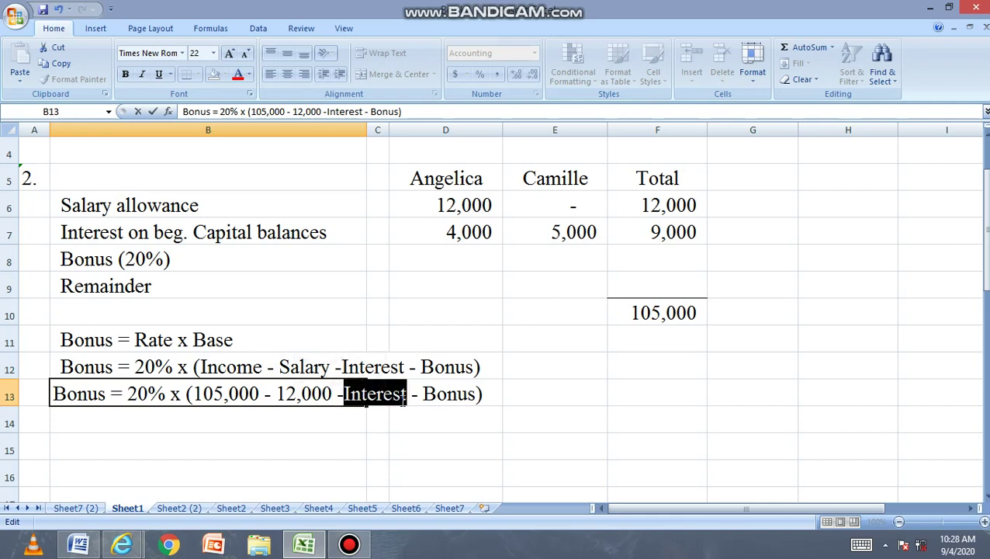
text(9,00)
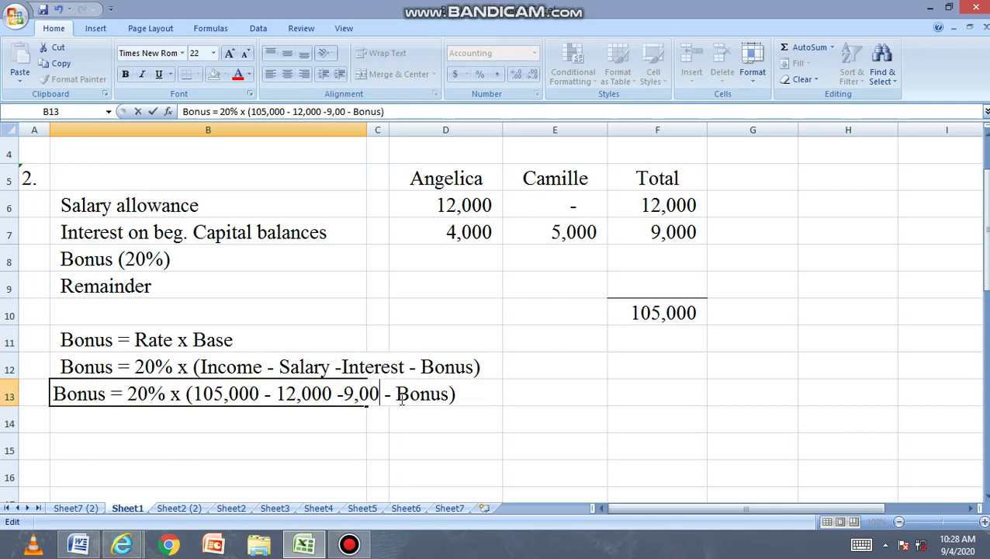
text(0)
key(Return)
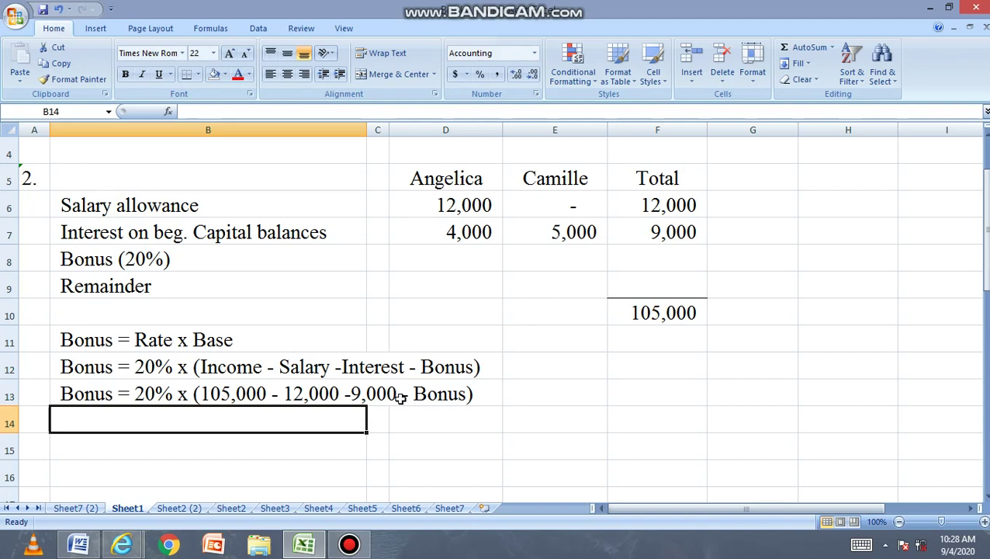
- Shorten both occurrences of "Bonus" to "B" in the formula text in B13
click(208, 395)
double_click(104, 393)
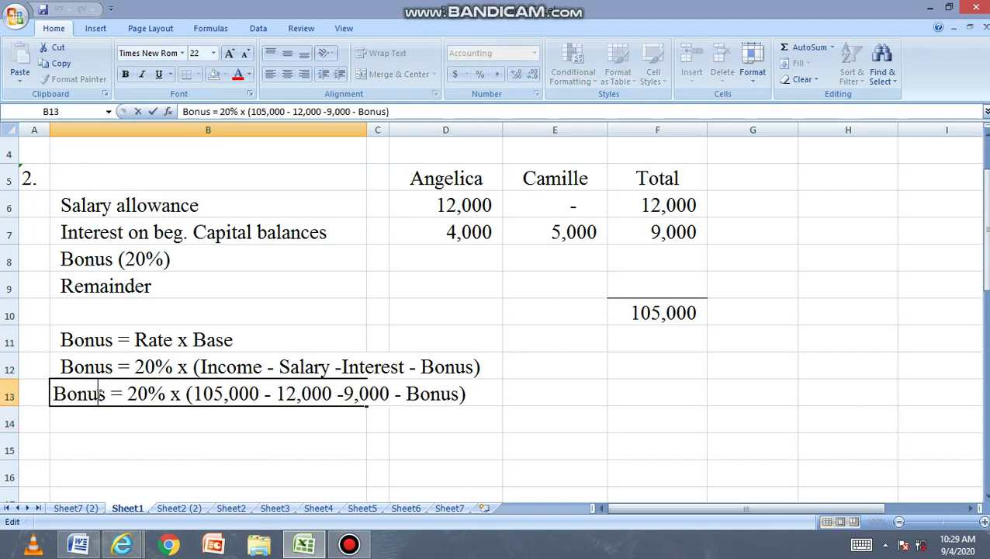
drag(107, 393, 68, 394)
key(BackSpace)
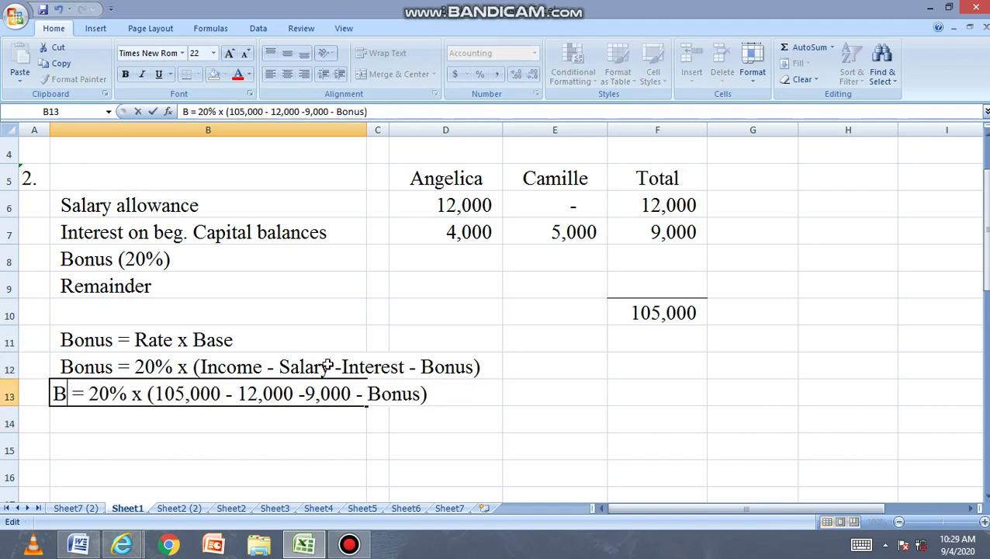
drag(422, 395, 379, 394)
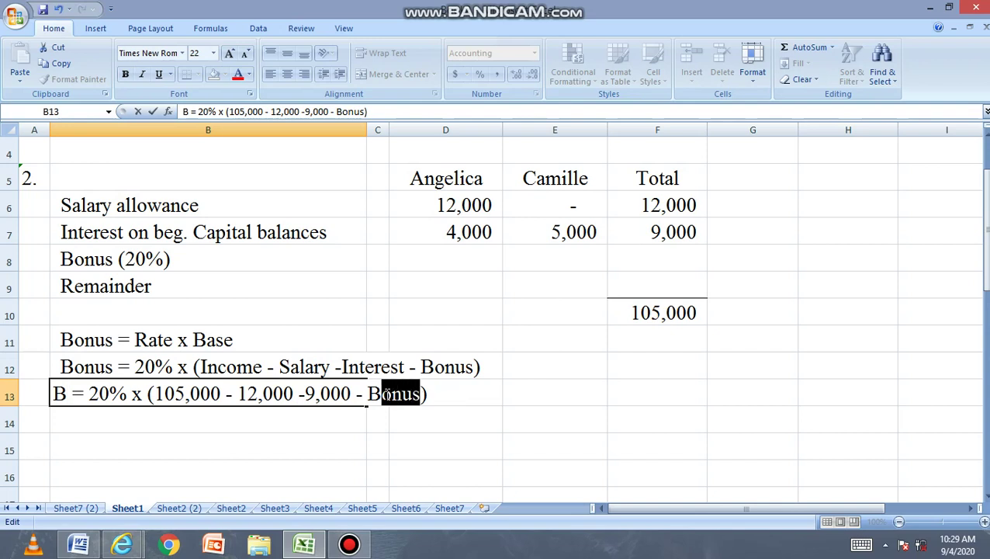
key(BackSpace)
click(287, 449)
click(279, 393)
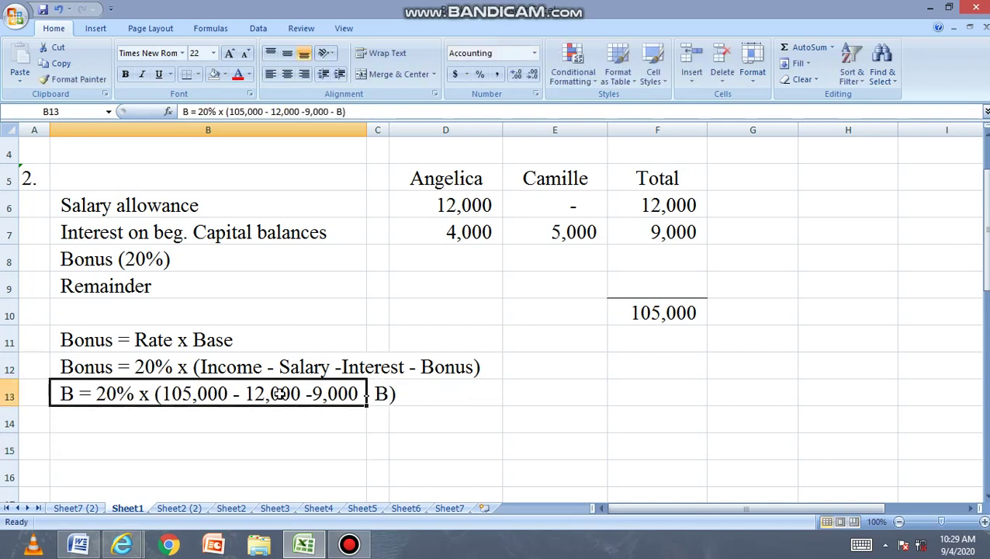
click(300, 307)
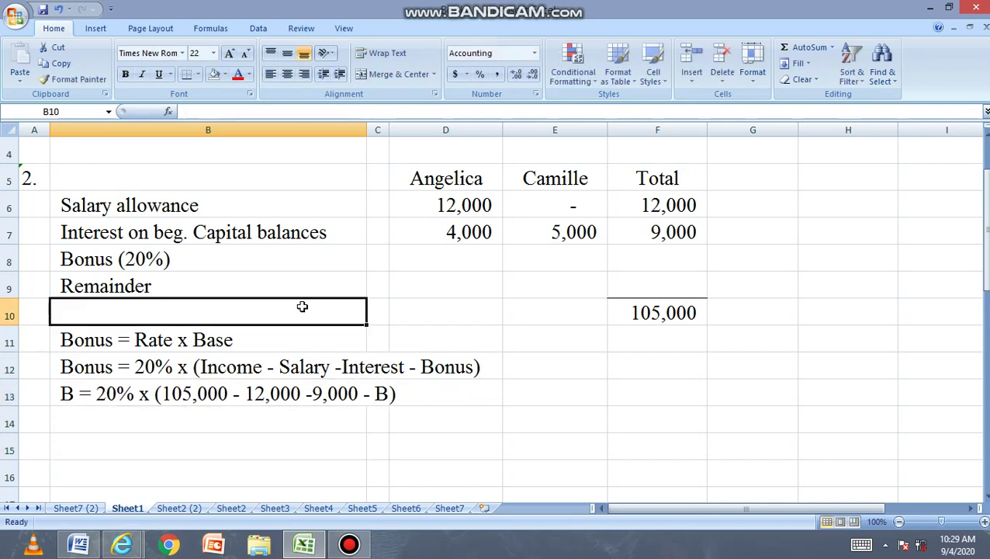
- Copy the abbreviated bonus equation from B13 into B14
click(219, 416)
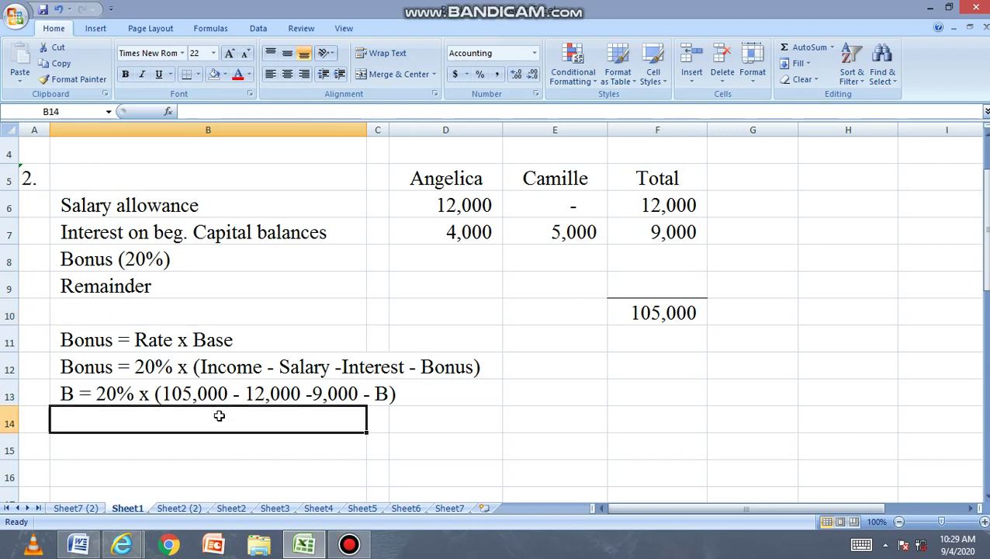
click(214, 393)
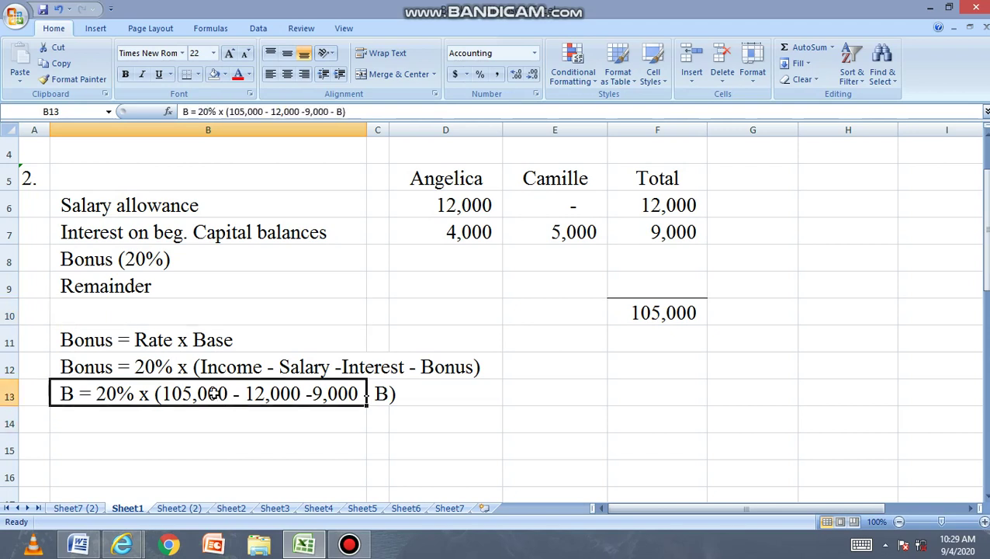
key(ctrl+c)
click(221, 415)
key(ctrl+v)
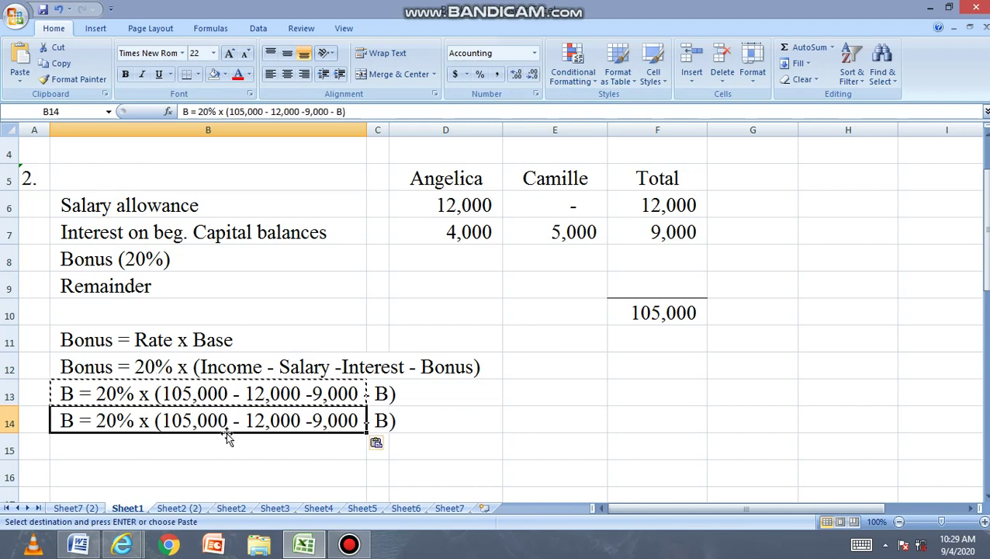
click(628, 416)
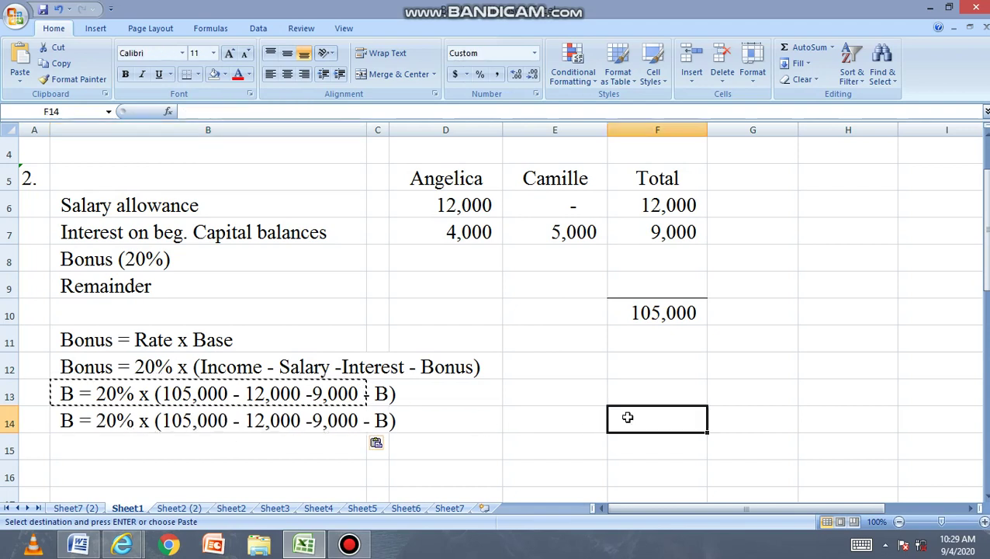
text(=)
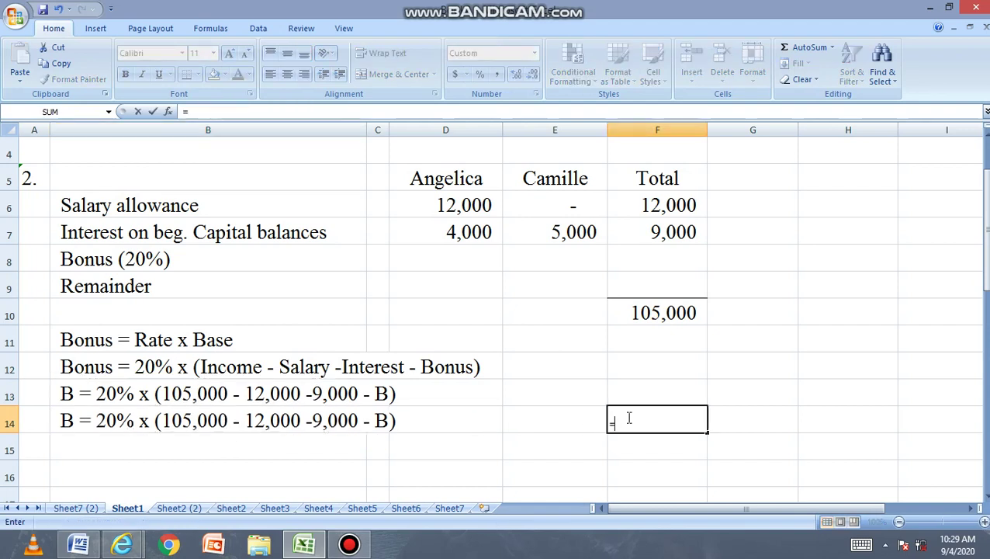
text(105000-12000-9000)
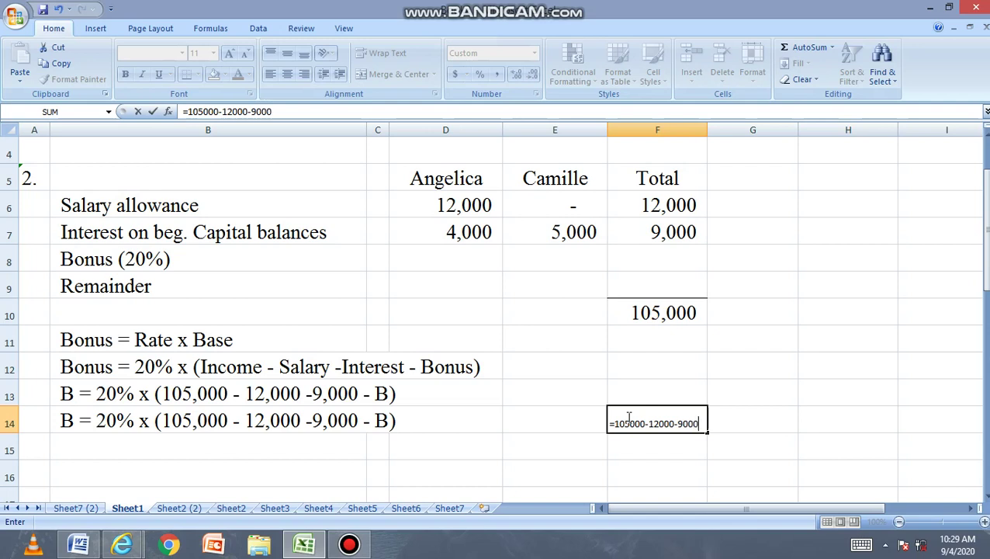
key(Return)
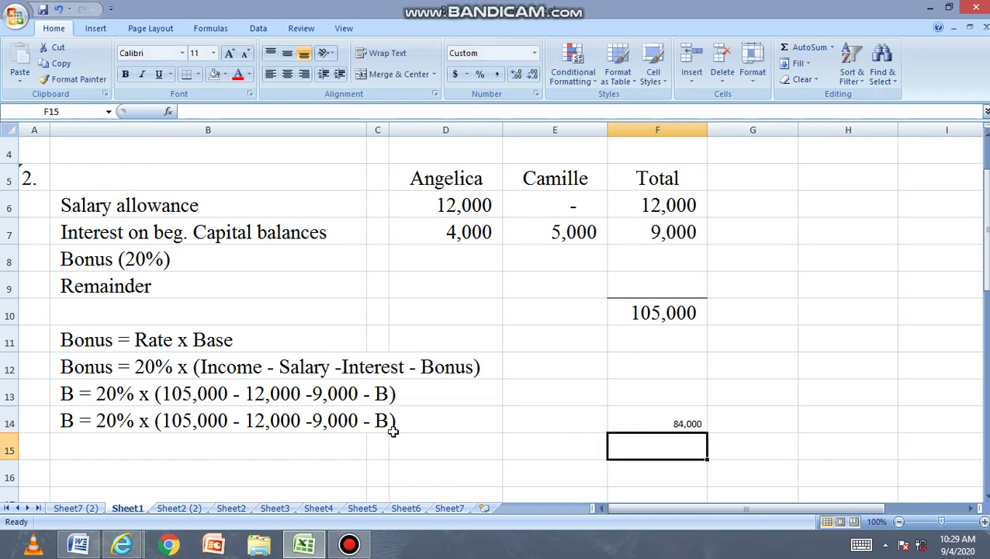
- Replace "105,000 - 12,000 -9,000" with "84,000" in the equation text in B14
click(296, 425)
double_click(295, 425)
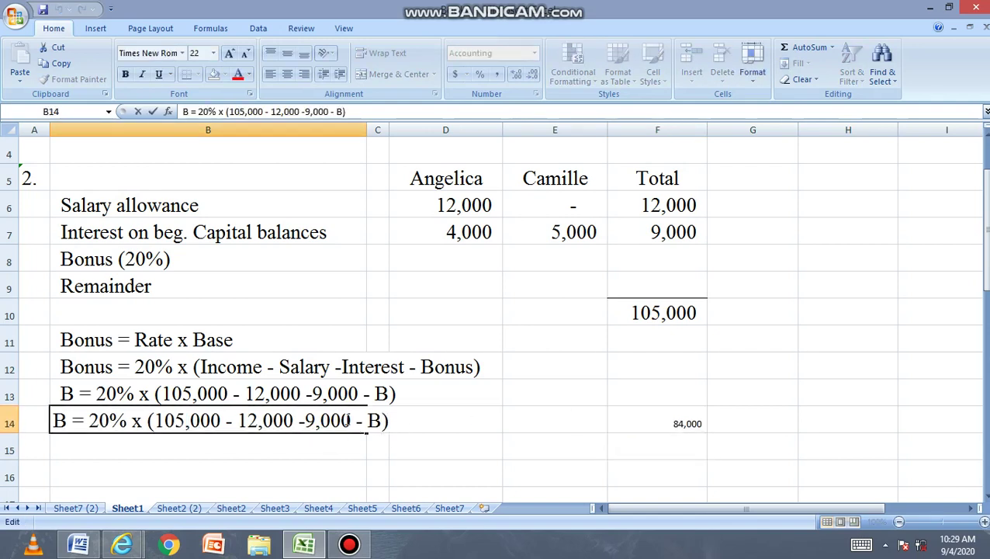
drag(351, 419, 154, 420)
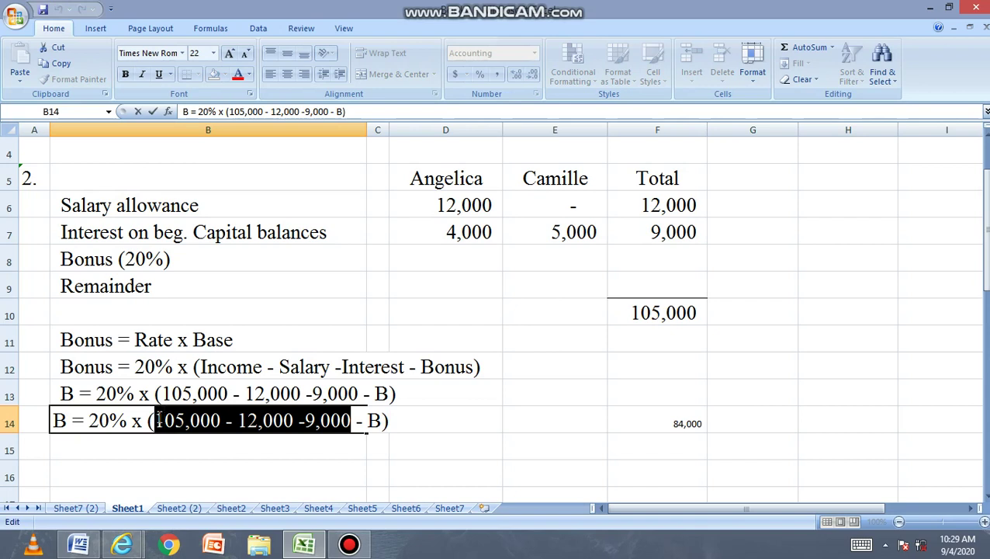
text(84,000)
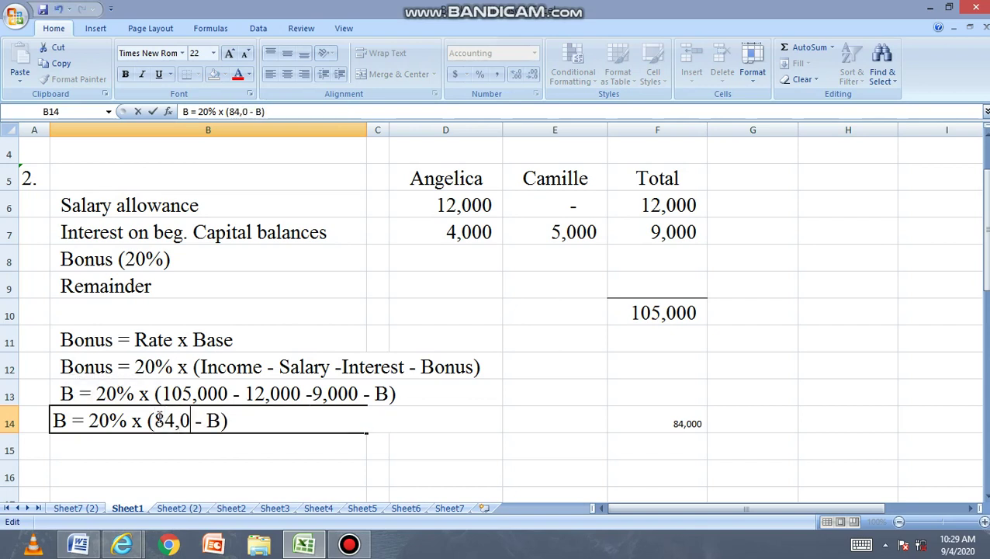
key(Return)
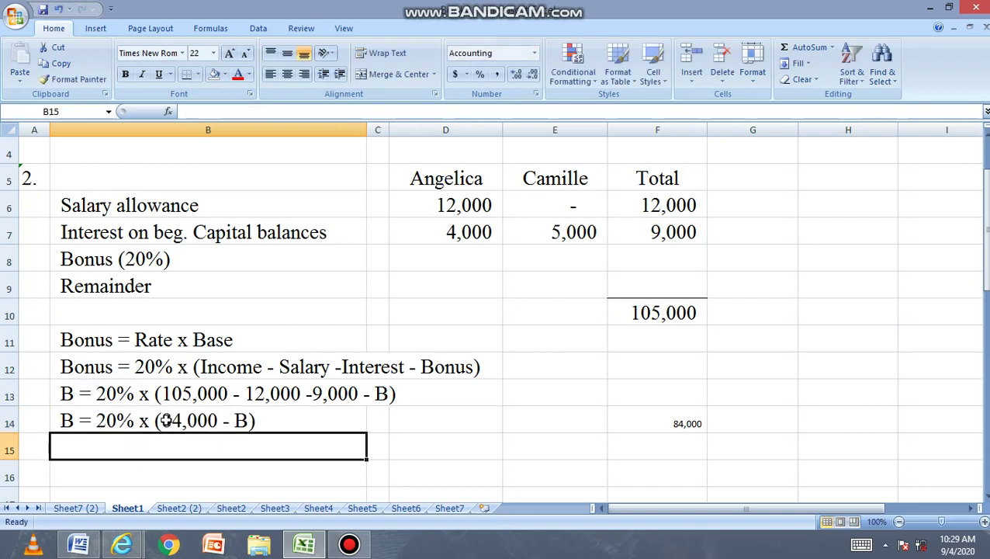
- Copy the simplified bonus equation from B14 into B15
click(166, 427)
scroll(169, 443, down, 1)
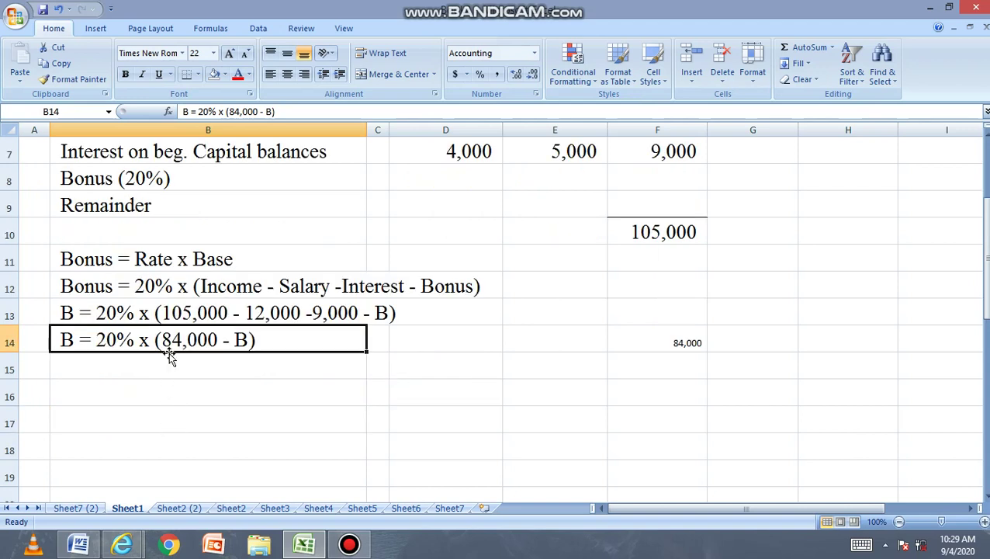
key(ctrl+c)
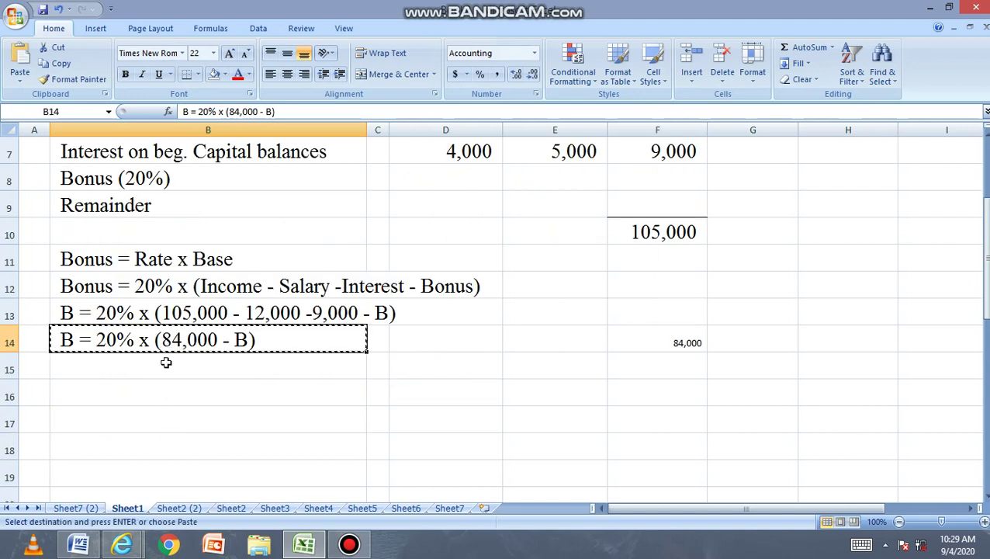
click(165, 361)
key(ctrl+v)
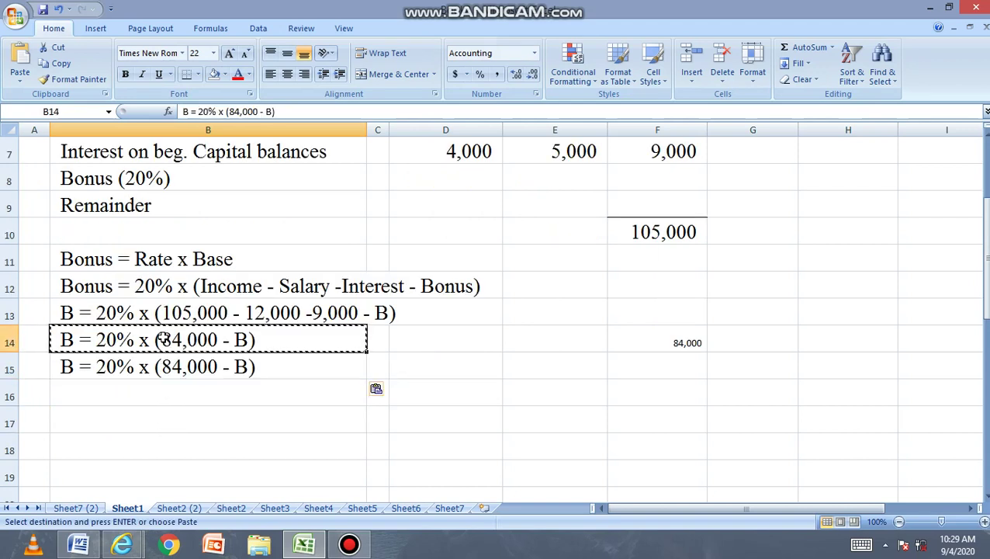
click(263, 390)
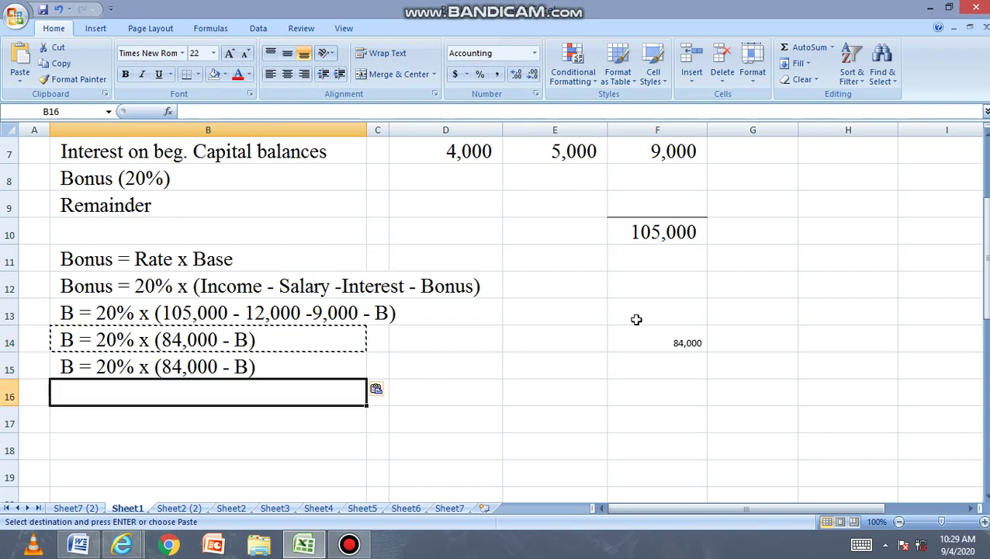
- Apply the number and font formatting of the 105,000 total in F10 to cell F14
click(621, 233)
click(74, 80)
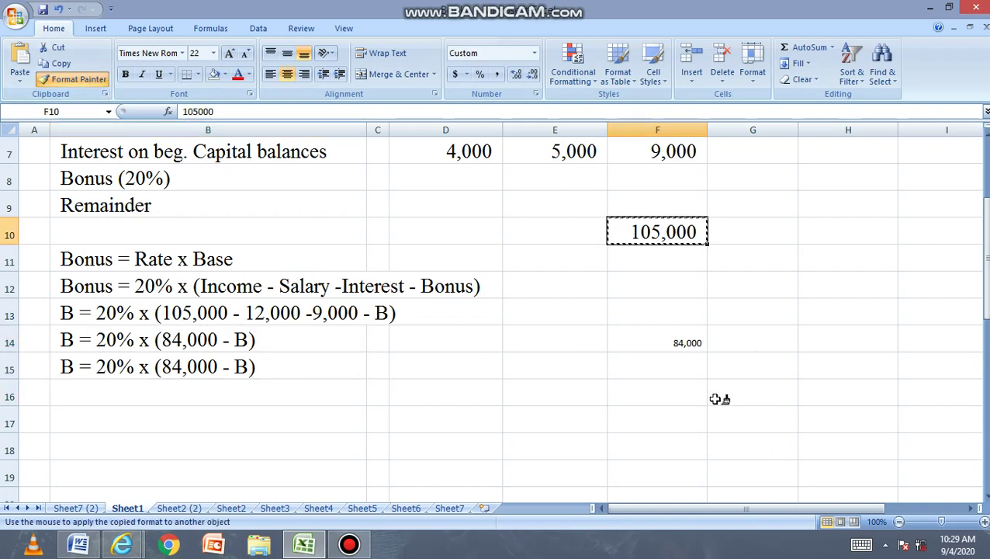
click(665, 339)
click(159, 366)
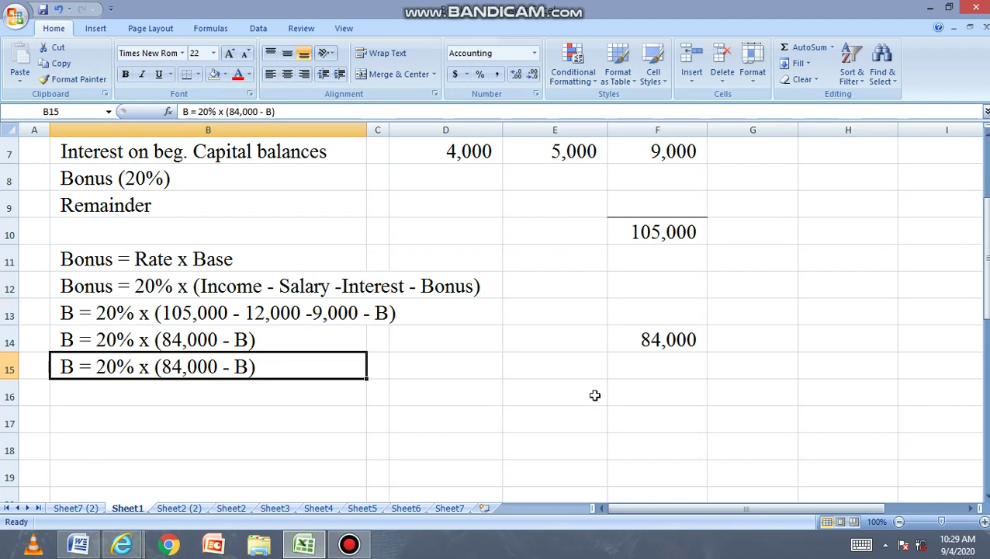
- Calculate 20% of the F14 amount in F15 with the formula =F14*.2
click(676, 365)
text(=F14*.2)
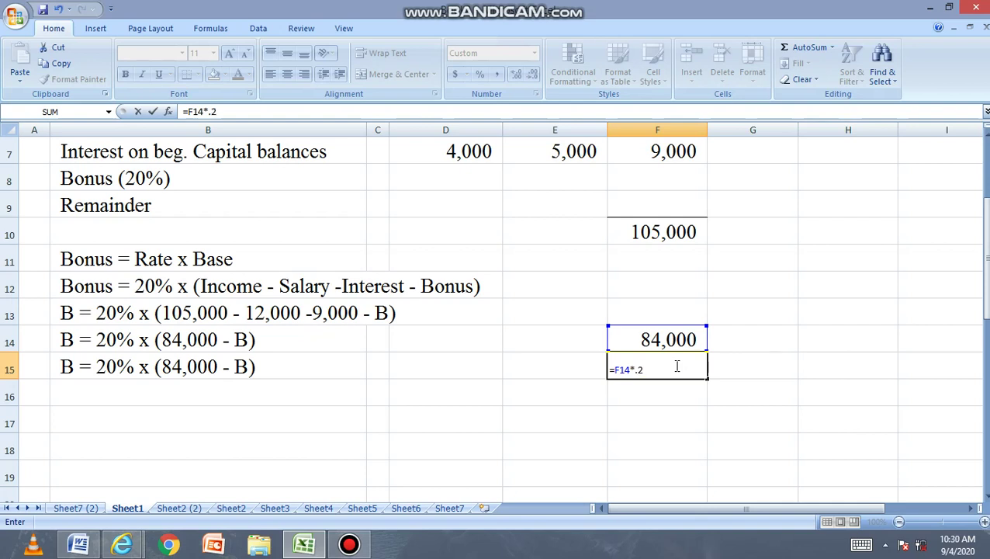
key(Return)
click(168, 366)
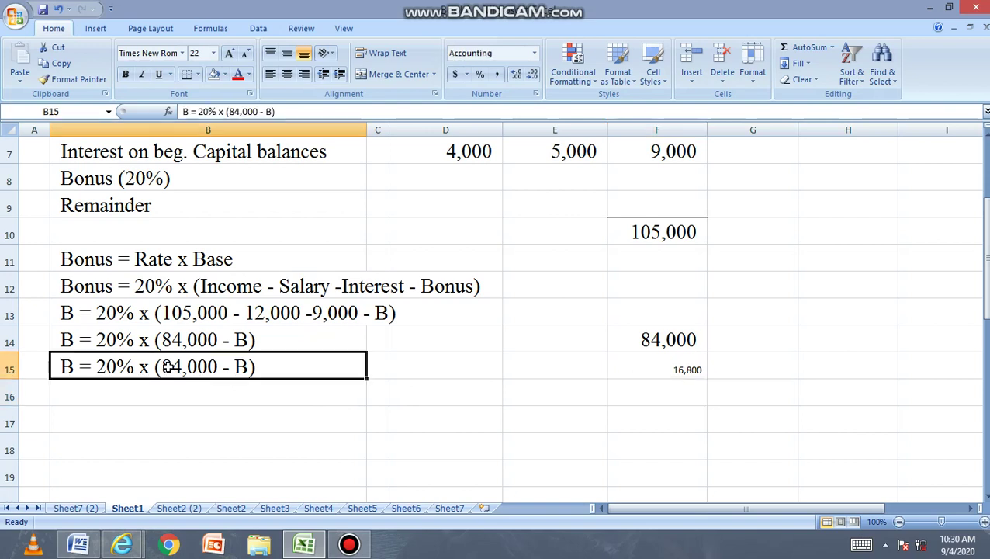
key(ctrl+c)
click(170, 385)
key(Escape)
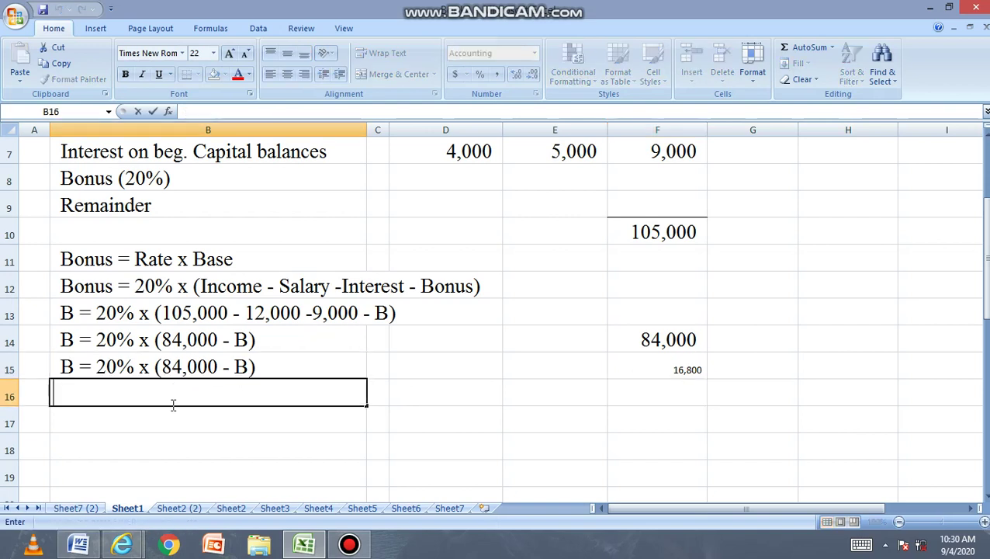
- Replace "20% x (84,000" with "16,800" in the bonus equation in B15
click(171, 438)
click(167, 391)
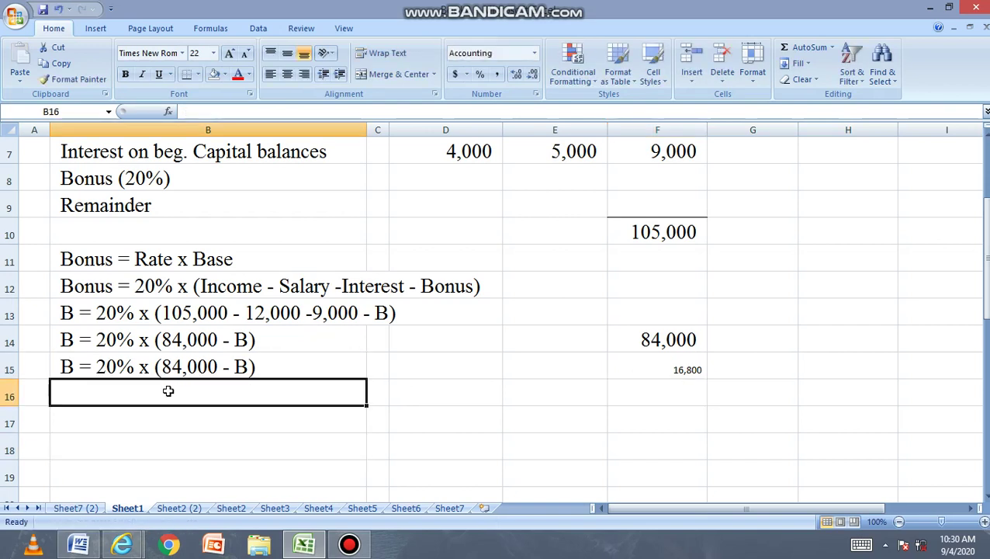
click(156, 373)
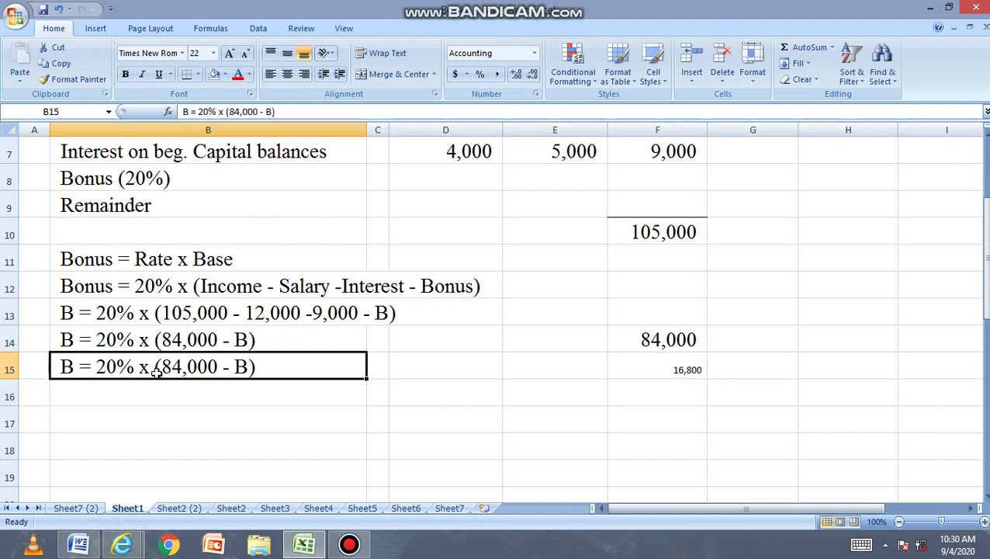
double_click(156, 373)
drag(208, 366, 91, 370)
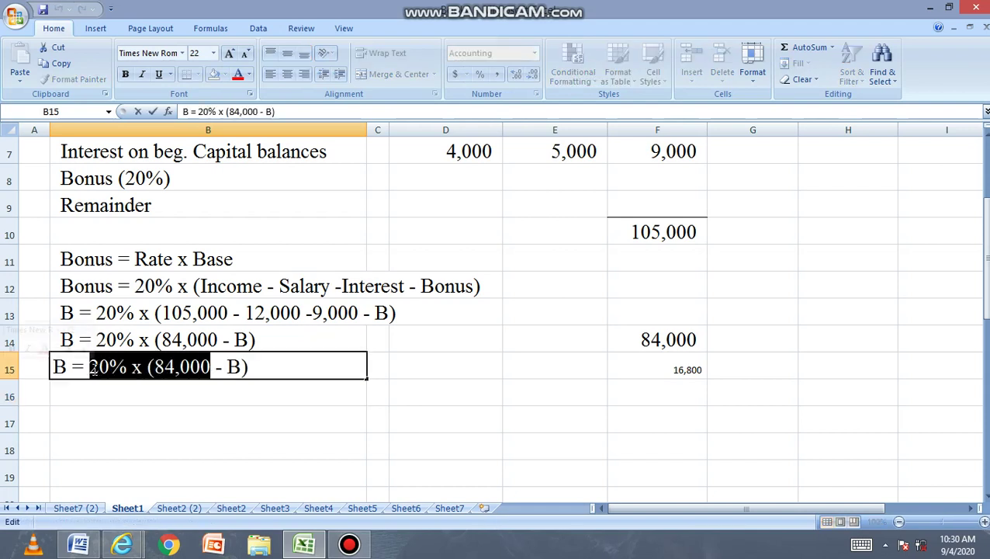
text(16,800)
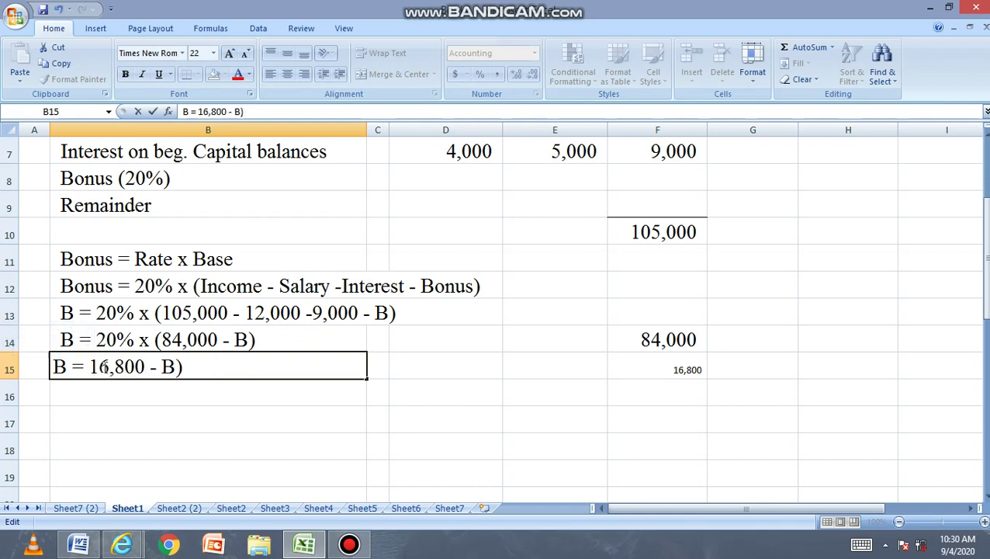
click(200, 335)
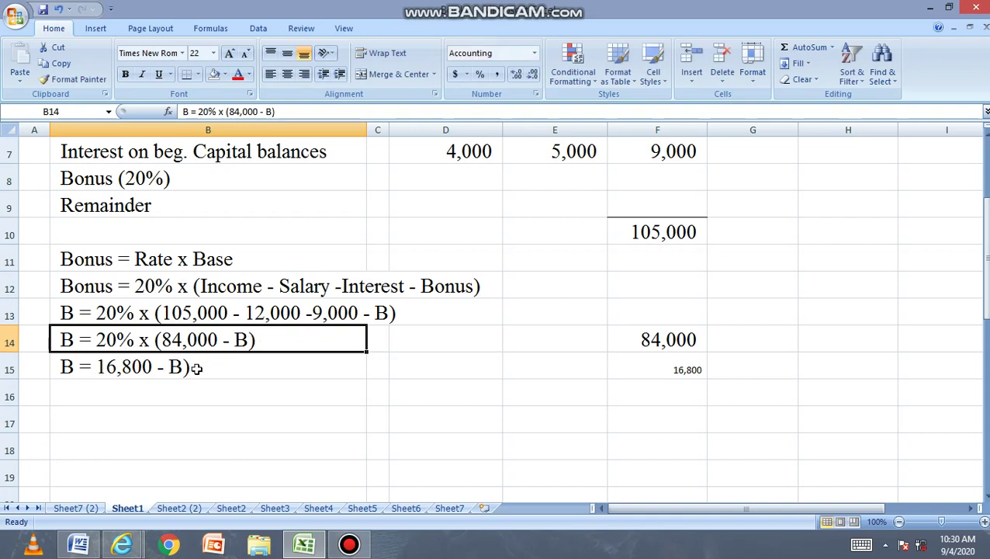
- Calculate the bonus coefficient in F16 with the formula =1*.2 and show it with three decimal places
click(165, 370)
double_click(164, 369)
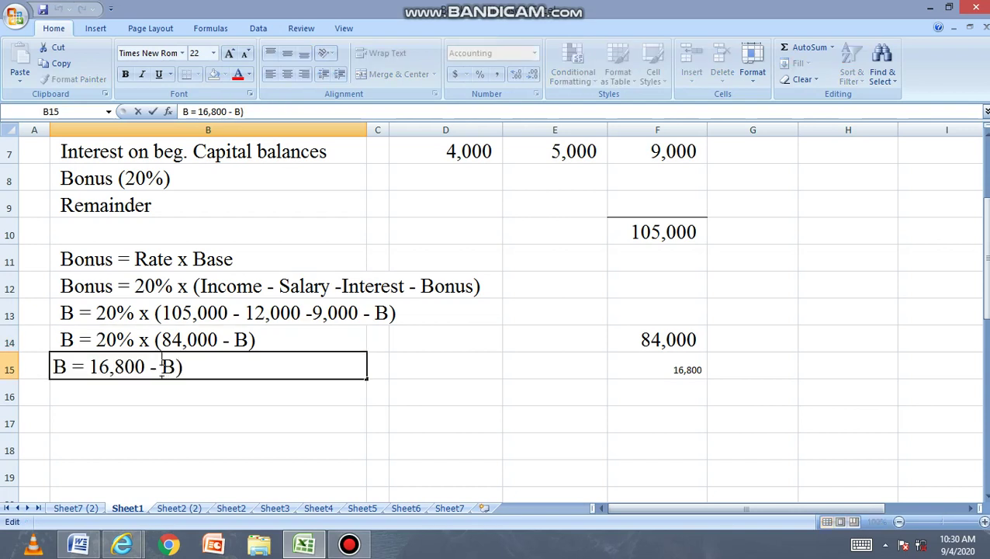
double_click(235, 342)
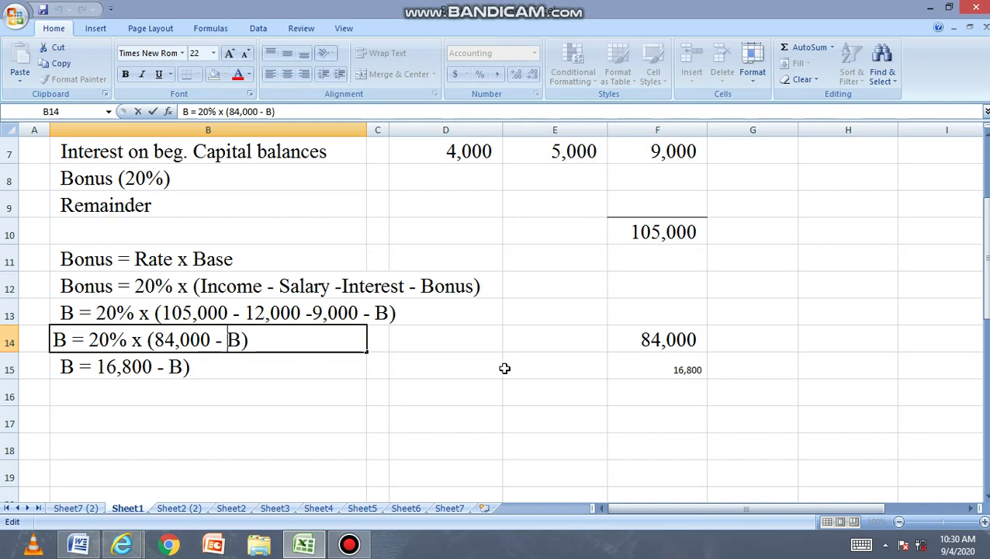
click(650, 395)
text(=1*.)
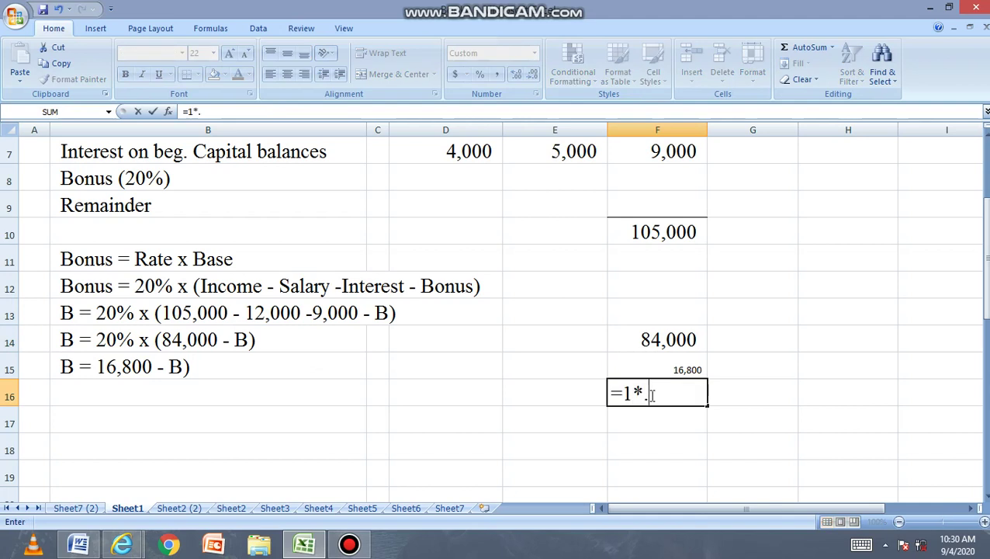
key(Return)
click(664, 397)
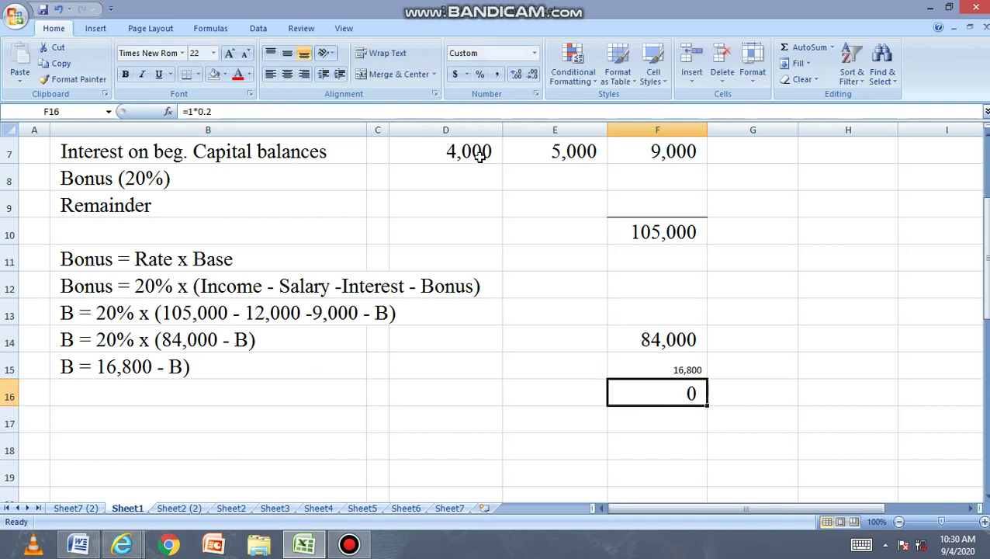
click(517, 75)
click(517, 74)
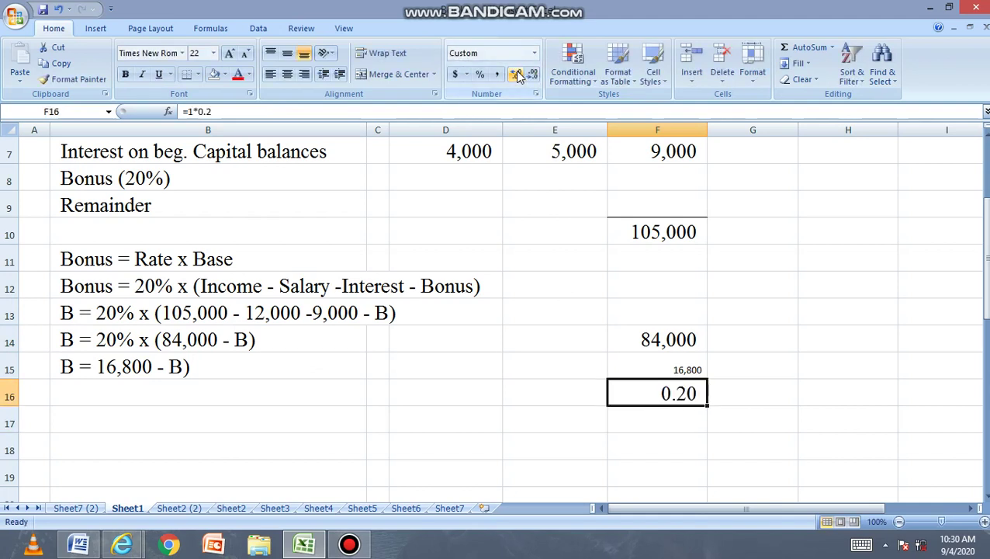
click(517, 74)
- Insert ".2" before the B after the minus sign in the B15 equation
click(176, 371)
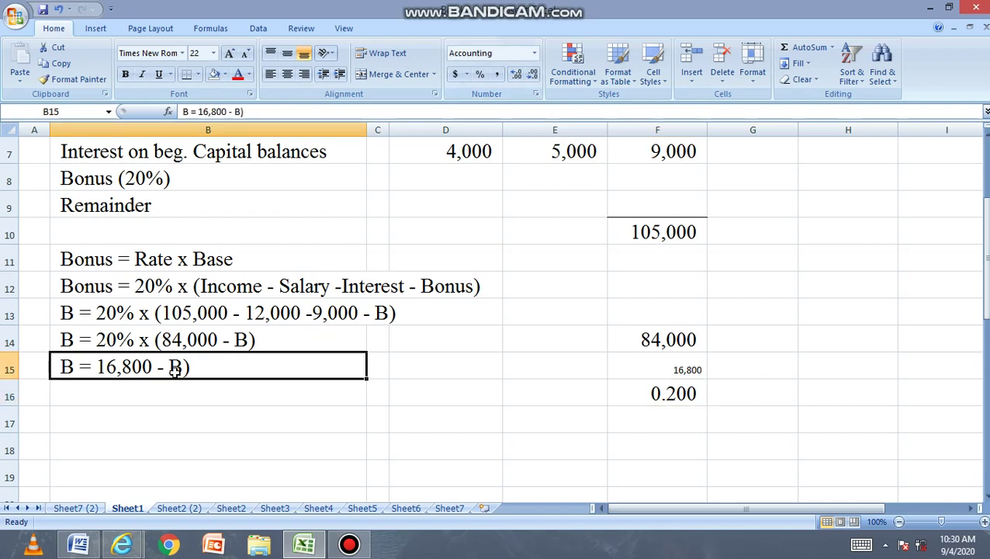
double_click(174, 371)
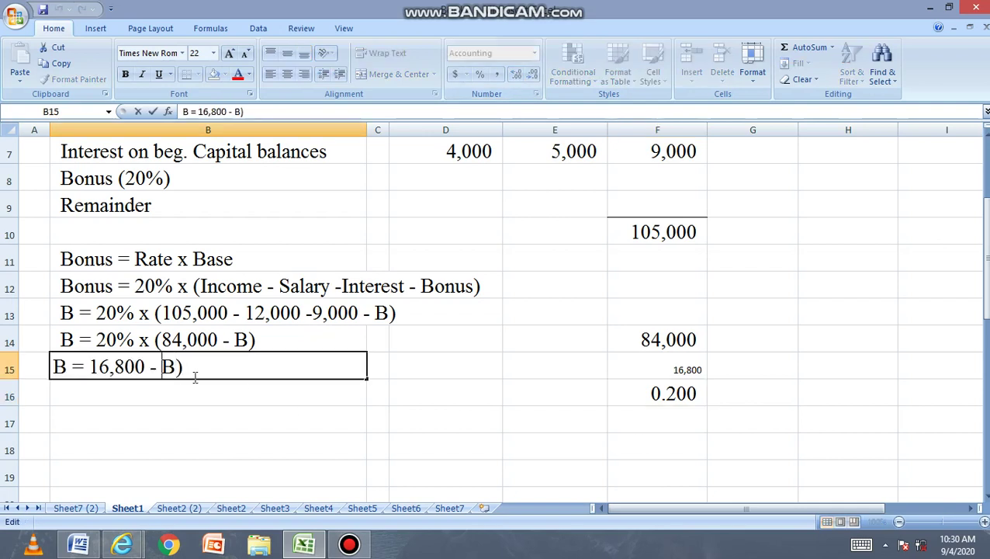
text(.2)
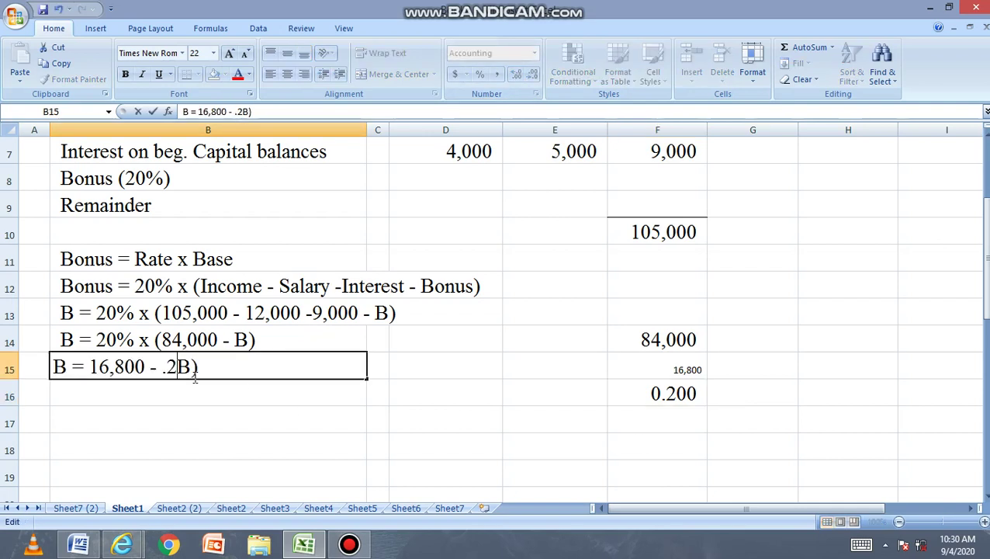
key(Return)
- Copy the B15 equation into B16
click(189, 367)
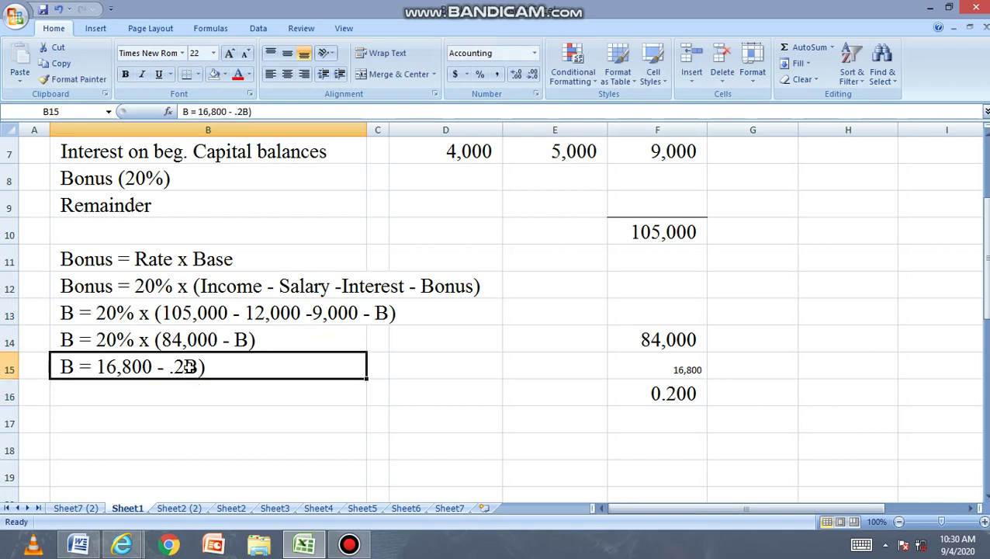
key(ctrl+c)
click(190, 387)
key(ctrl+v)
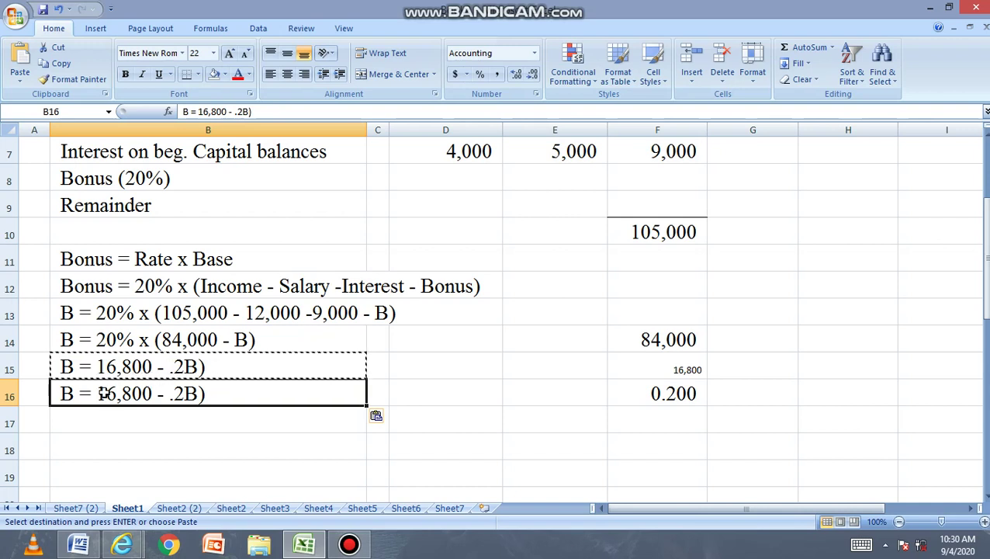
- Remove the stray closing parenthesis from the equations in B15 and B16
double_click(218, 371)
key(BackSpace)
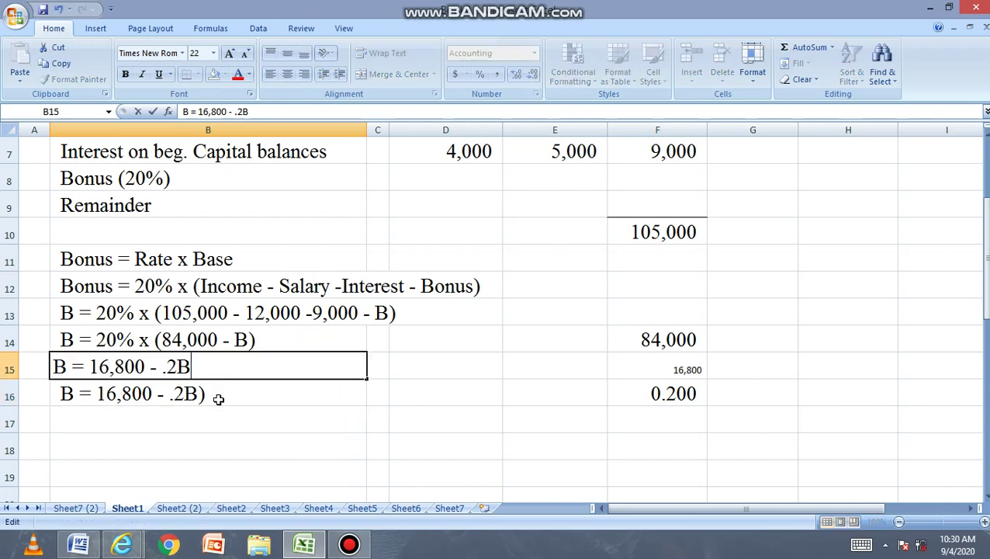
double_click(219, 394)
click(214, 426)
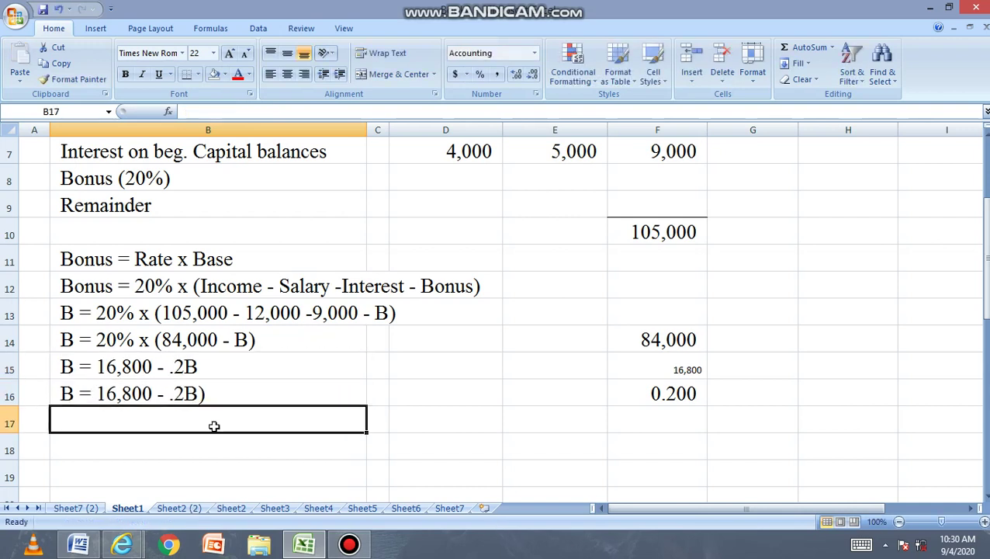
double_click(209, 385)
key(BackSpace)
click(193, 415)
click(181, 394)
key(ctrl+c)
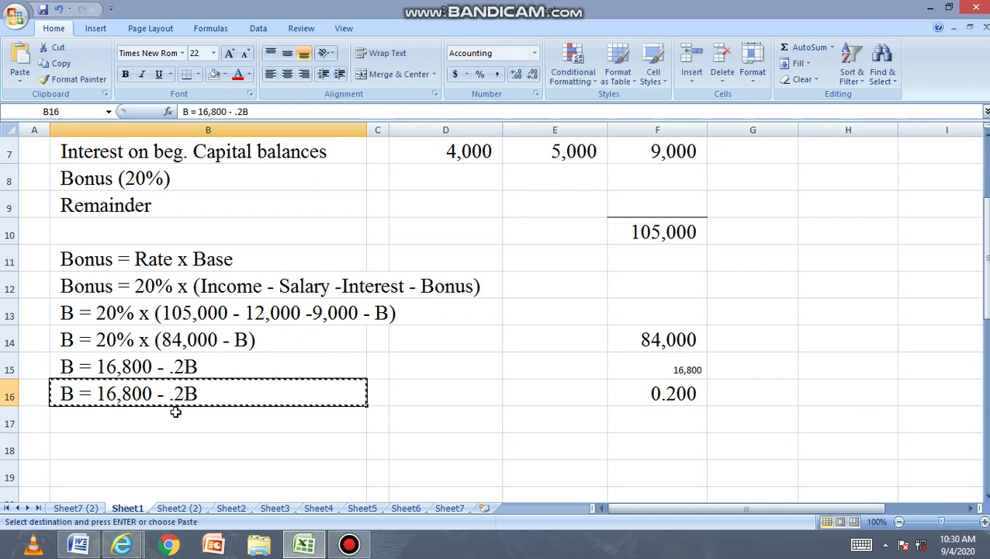
click(178, 412)
key(ctrl+v)
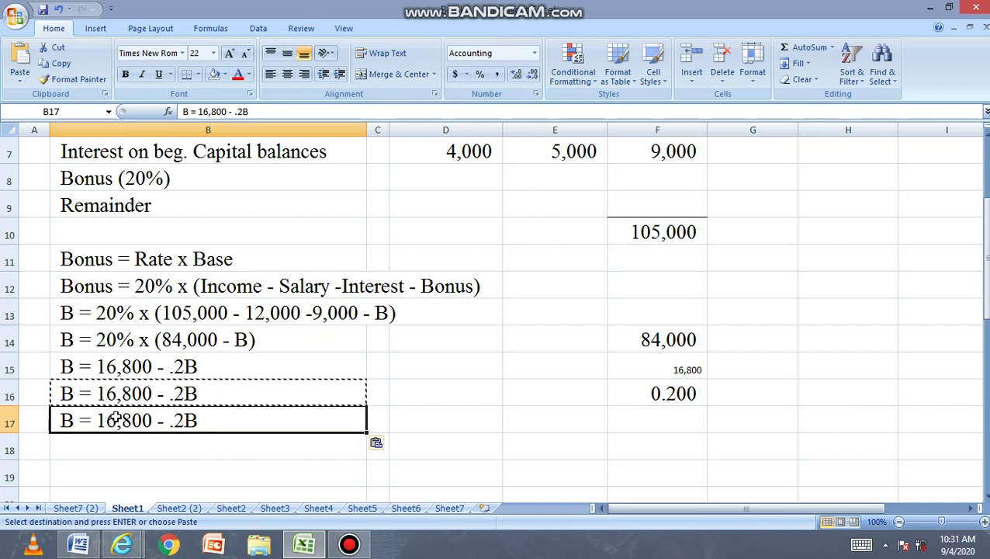
key(Delete)
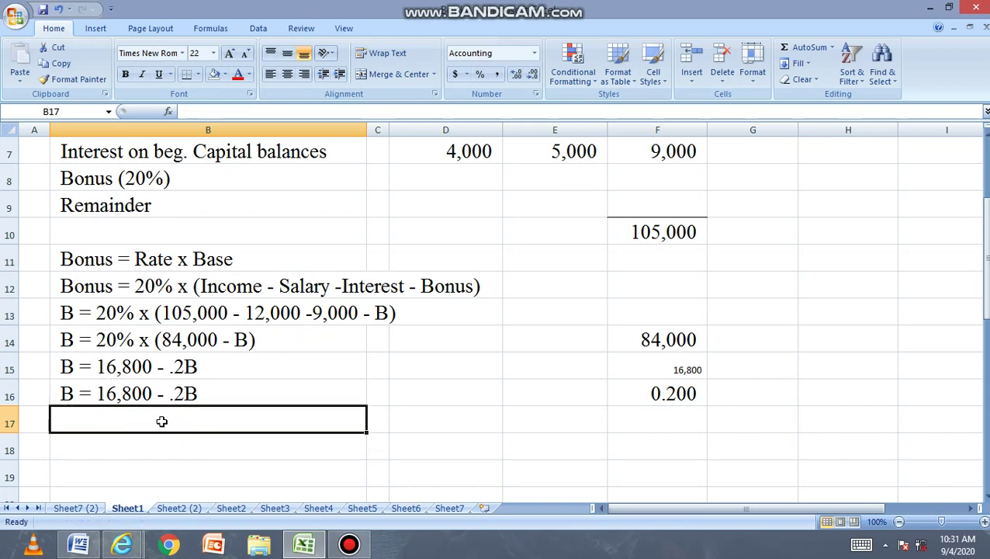
- Add the coefficient 1 before the first B in B16 so the equation reads "1B = 16,800 - .2B"
click(69, 396)
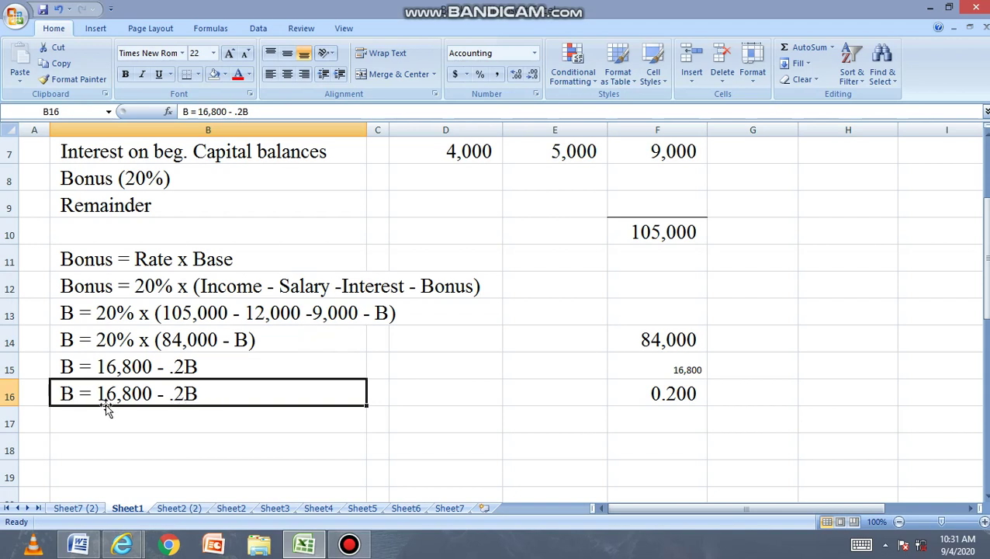
double_click(59, 395)
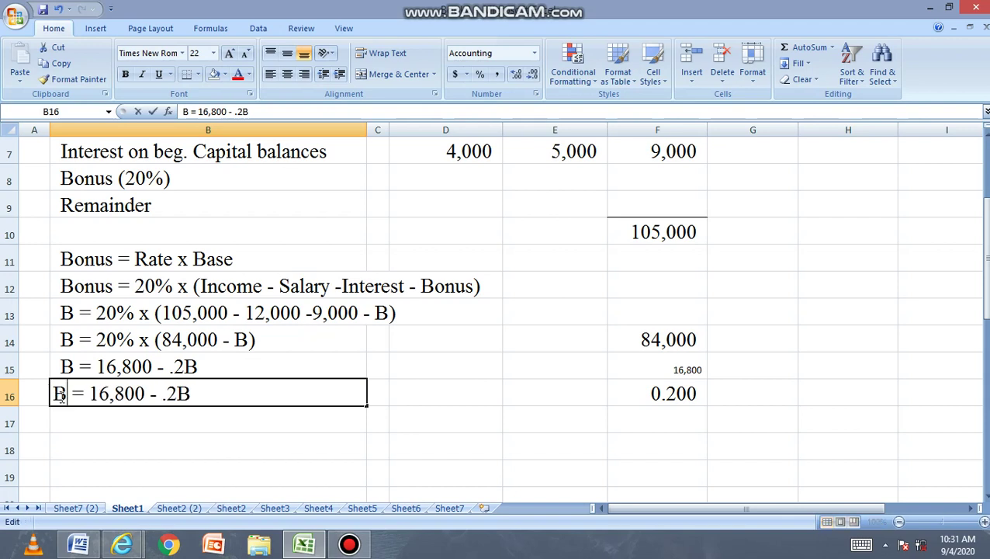
text(1)
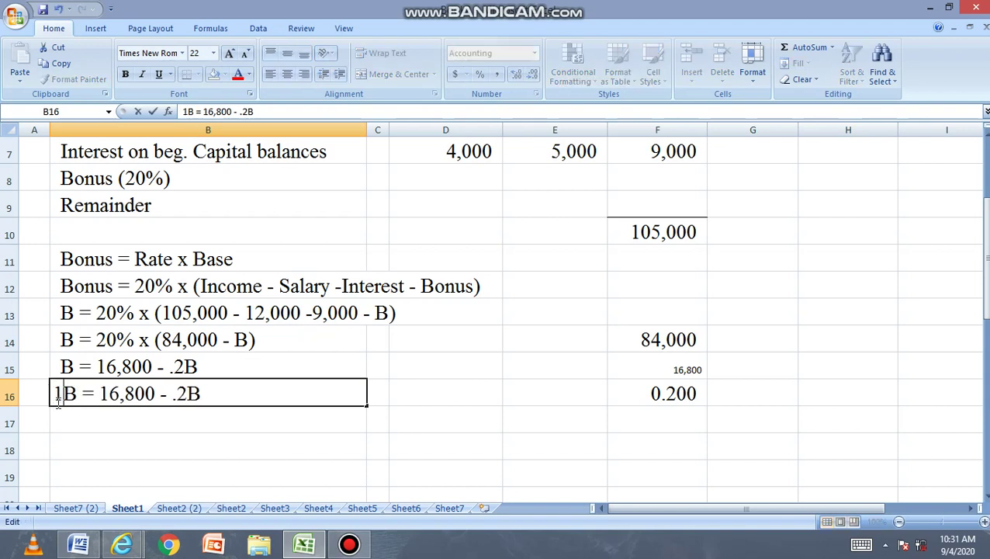
click(81, 439)
- Copy the equation with the 1B coefficient from B16 into B17
click(69, 397)
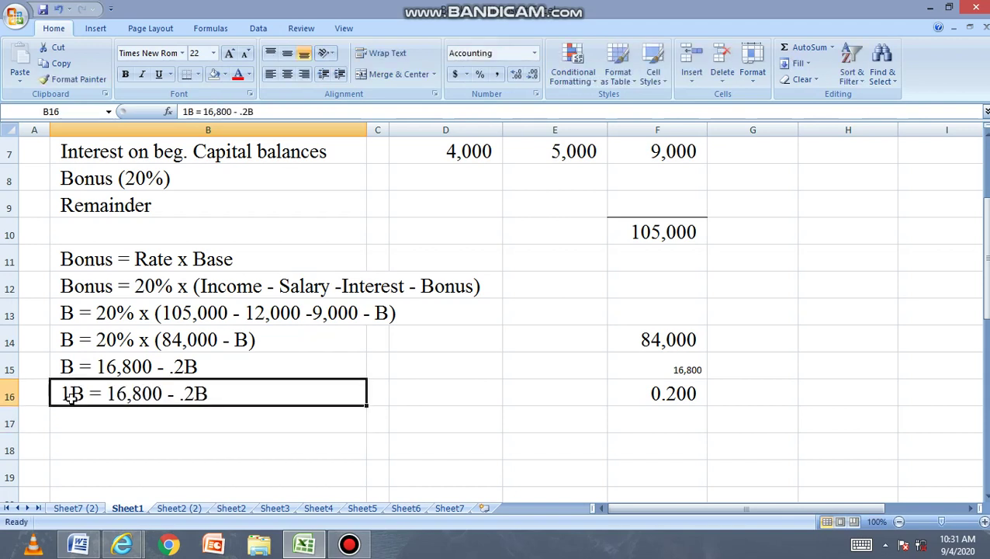
double_click(186, 396)
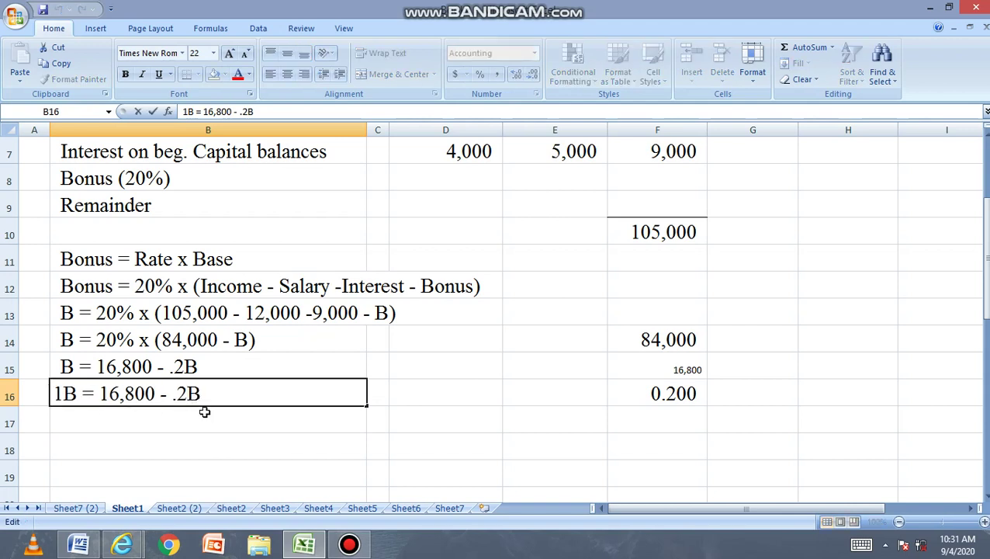
key(Return)
click(184, 395)
key(ctrl+c)
click(192, 411)
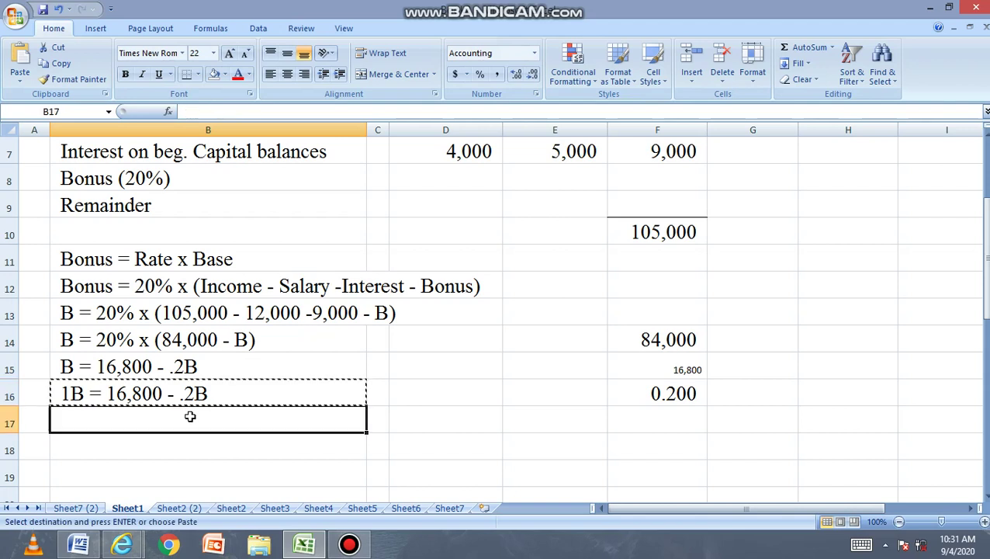
key(ctrl+v)
- Move the "- .2B" term in B17 from the end of the equation to directly after "1B"
double_click(203, 418)
drag(201, 419, 161, 419)
key(BackSpace)
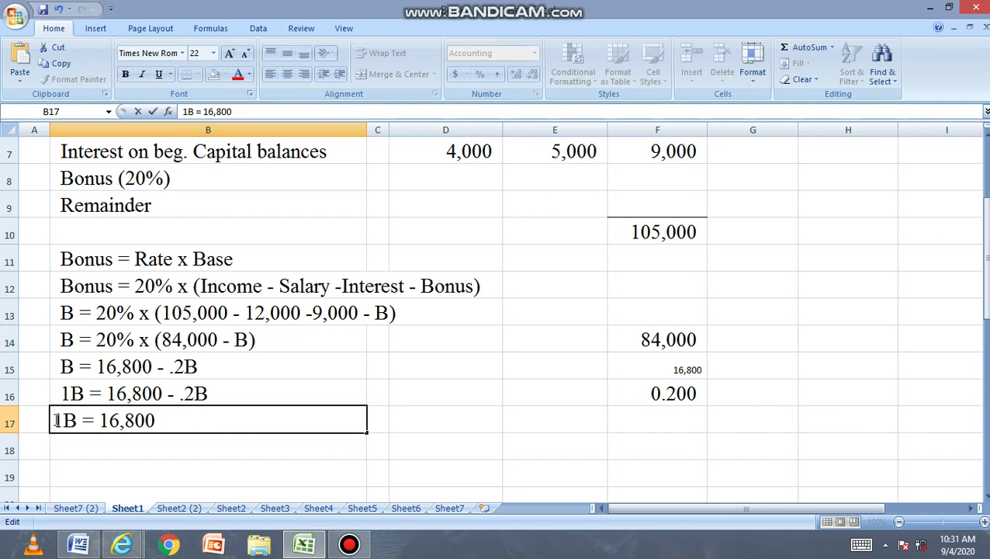
click(76, 421)
key(ctrl+v)
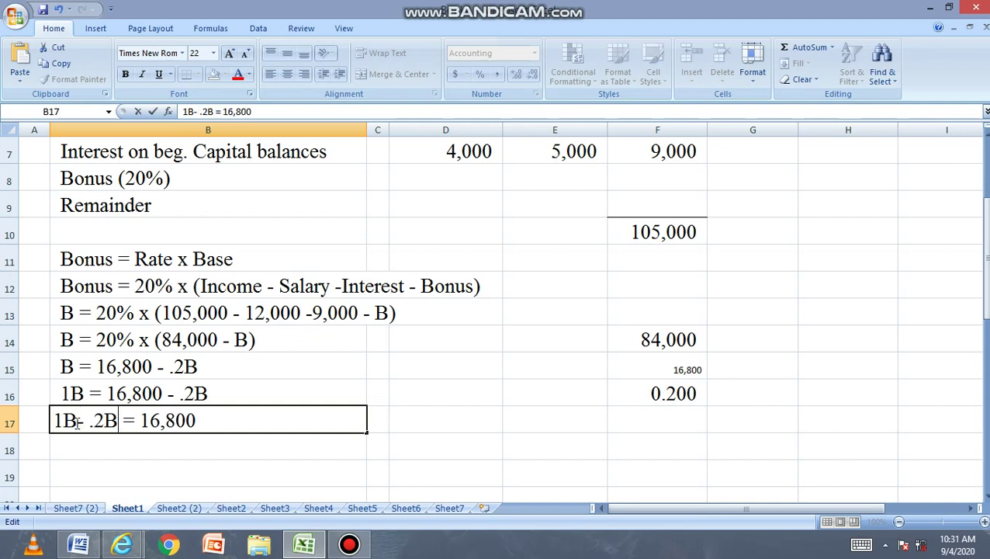
- Change the minus sign before .2B in B17 to a plus so it reads "1B+.2B = 16,800"
click(88, 422)
key(BackSpace)
key(BackSpace)
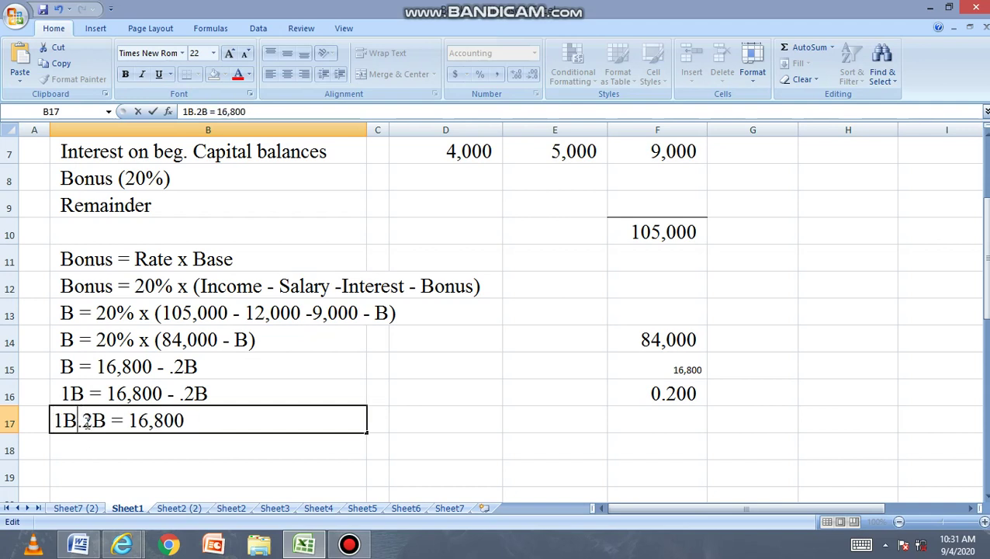
text(+)
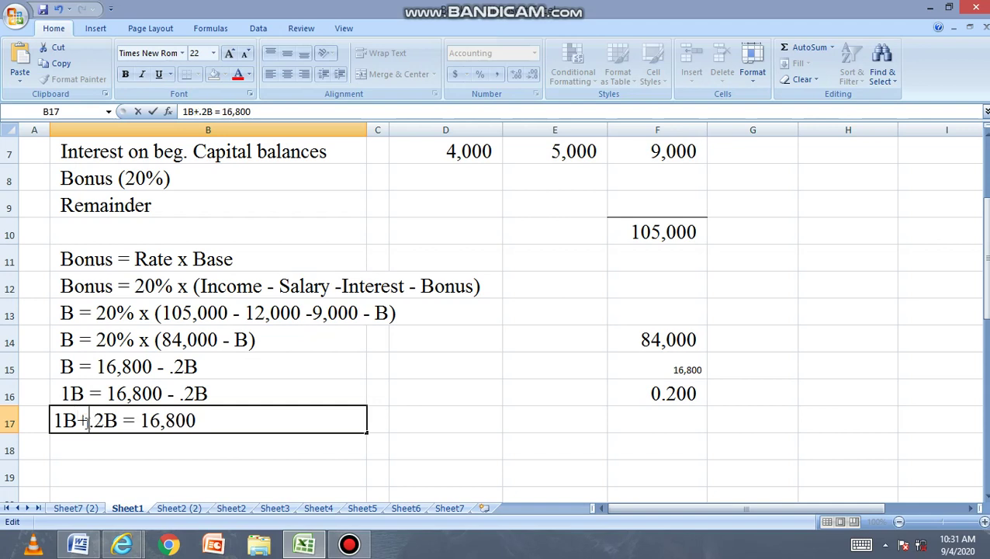
click(136, 441)
- Copy the B17 equation into B18
click(115, 421)
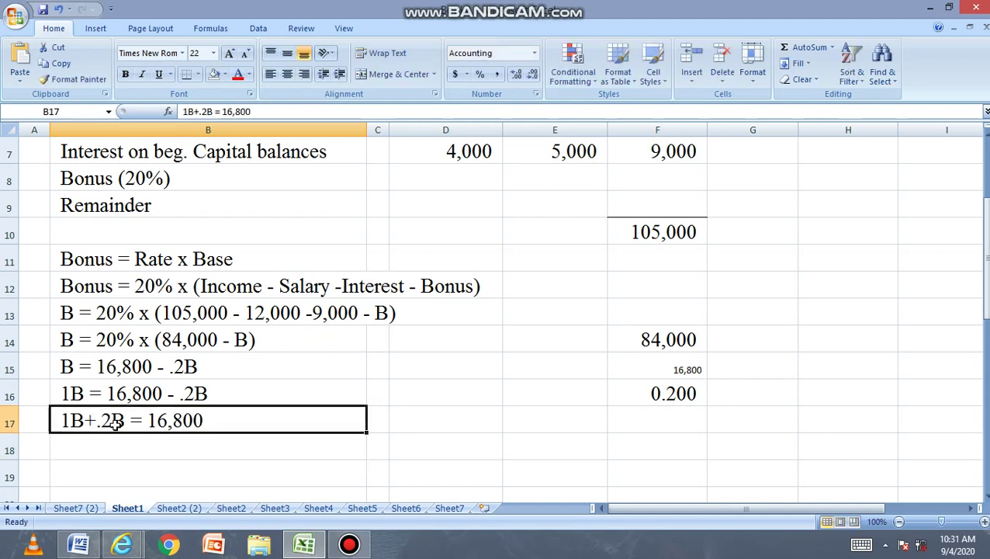
key(ctrl+c)
click(122, 446)
key(ctrl+v)
- Combine the B terms in B18 by replacing "1B+" with "1" so the equation reads "1.2B = 16,800"
double_click(118, 448)
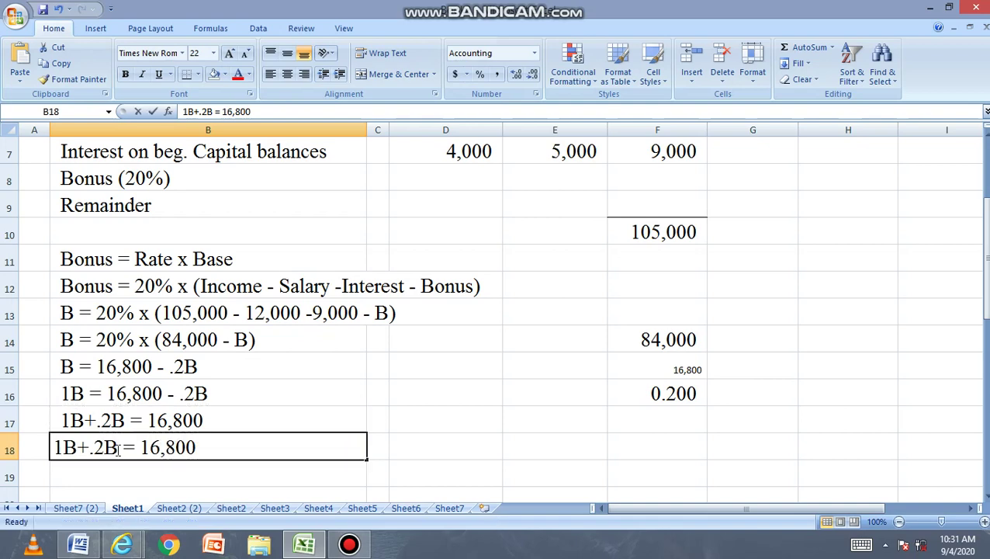
drag(93, 447, 28, 451)
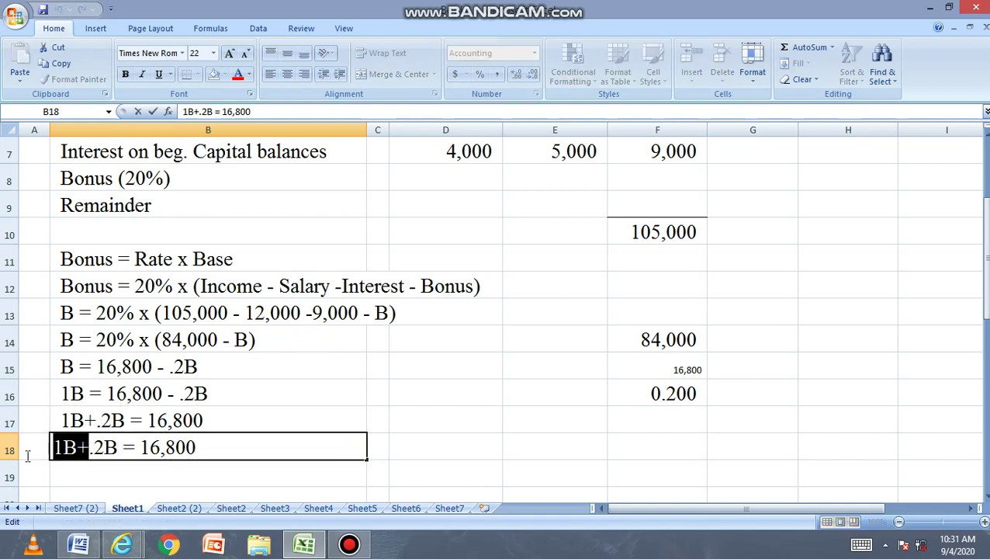
text(1)
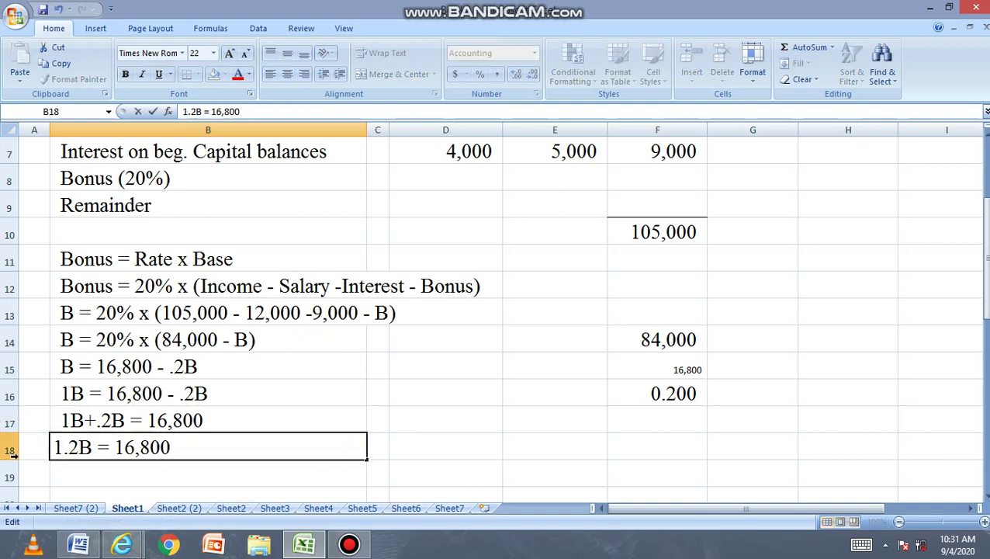
click(99, 471)
scroll(115, 404, down, 1)
click(110, 369)
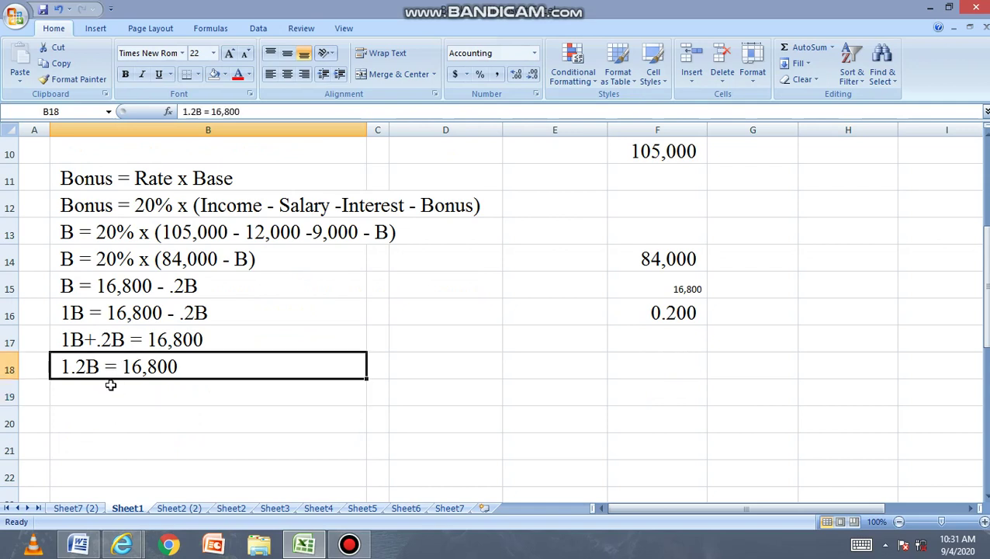
- Copy the B18 equation into B19 and put the B term over 1 so it reads "1.2B/1 = 16,800"
key(ctrl+c)
click(111, 389)
key(ctrl+v)
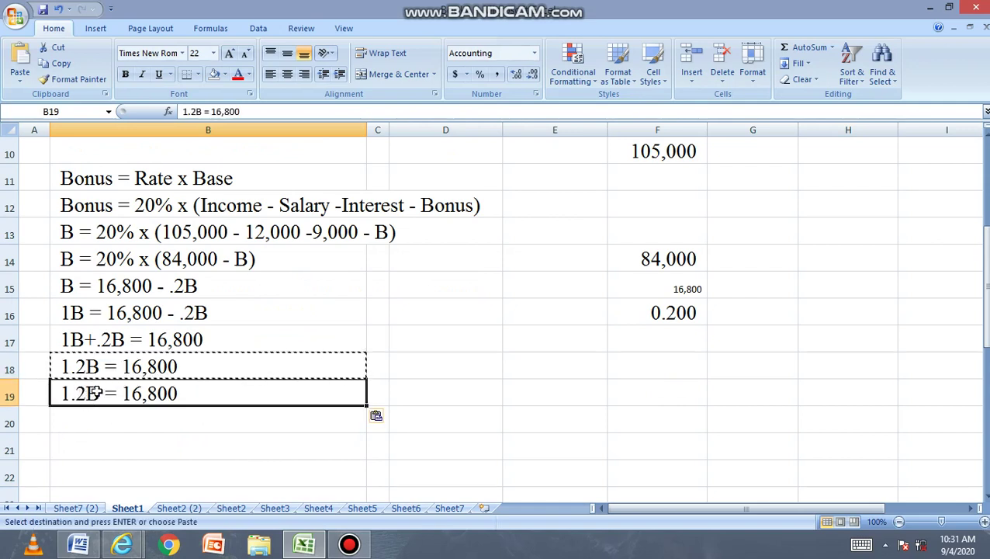
double_click(99, 395)
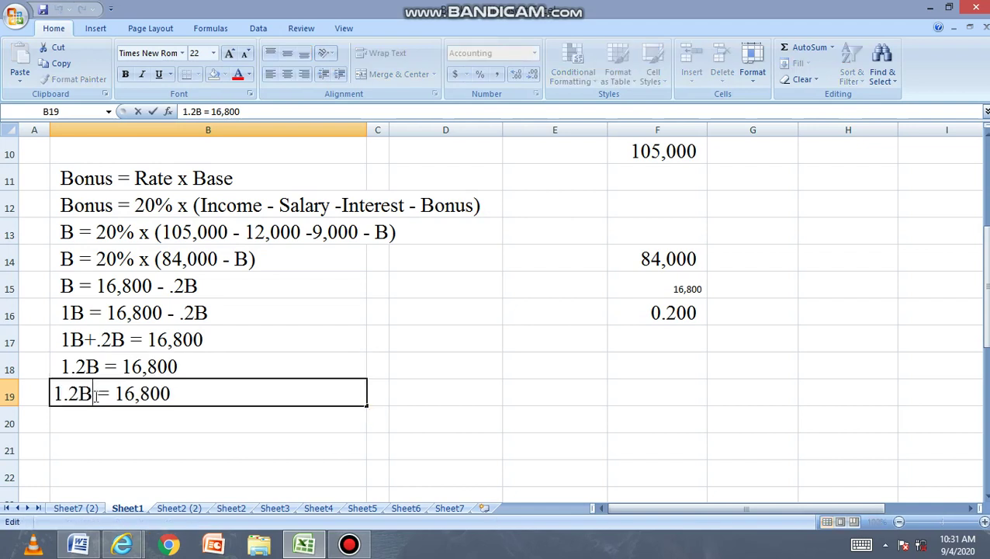
text(/)
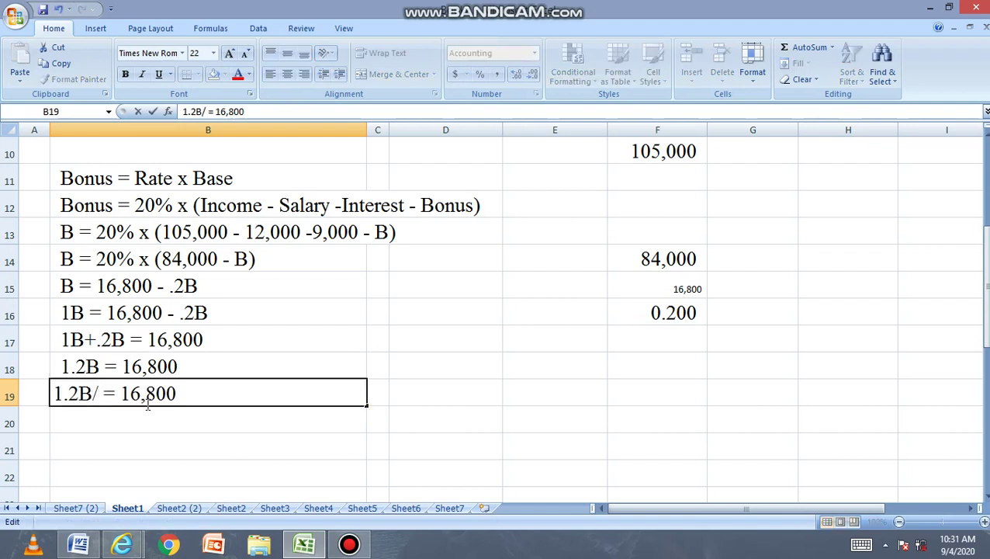
text(1)
key(Return)
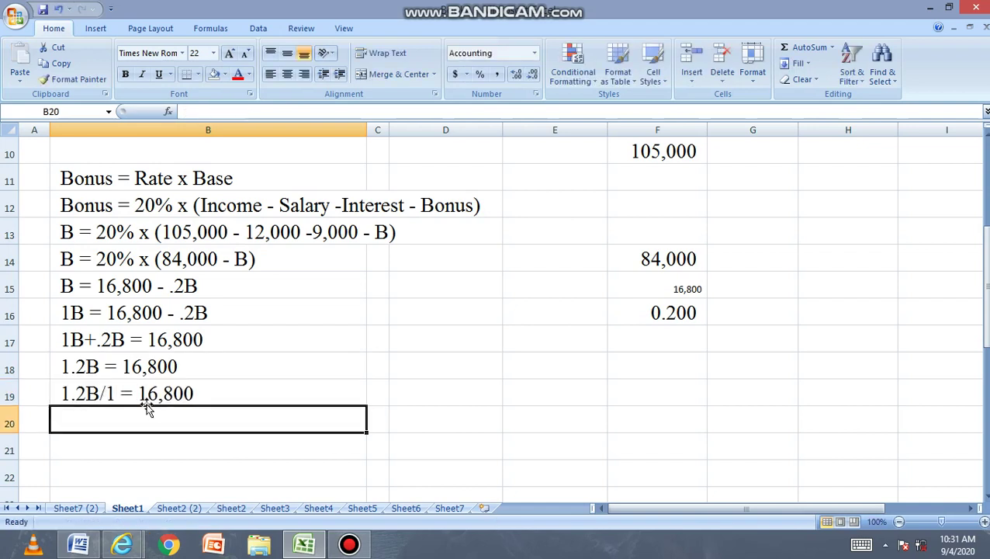
- Multiply both sides of the B19 equation by 1/1.2 so it reads "1/1.2x1.2B/1 = 16,800 x 1/1.2"
click(60, 396)
double_click(59, 396)
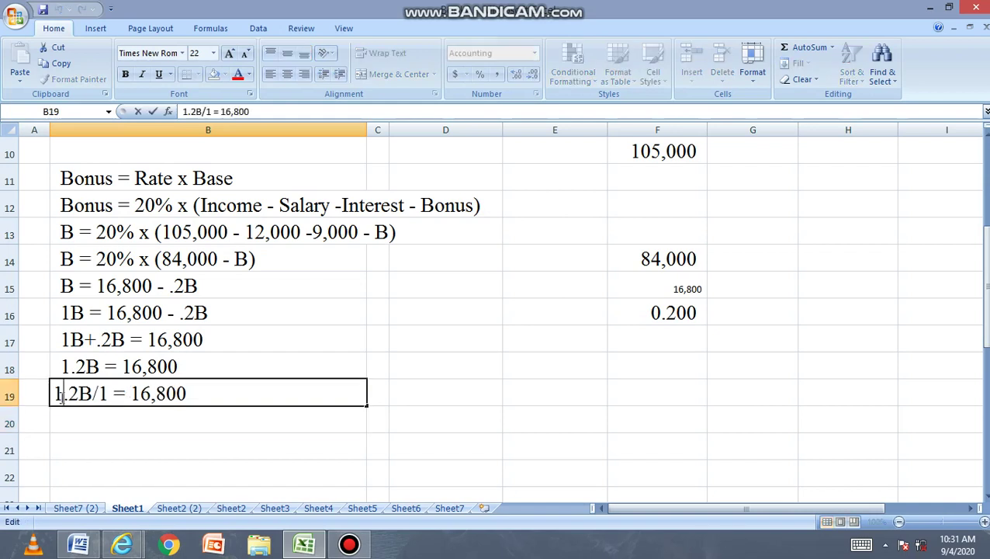
text(x)
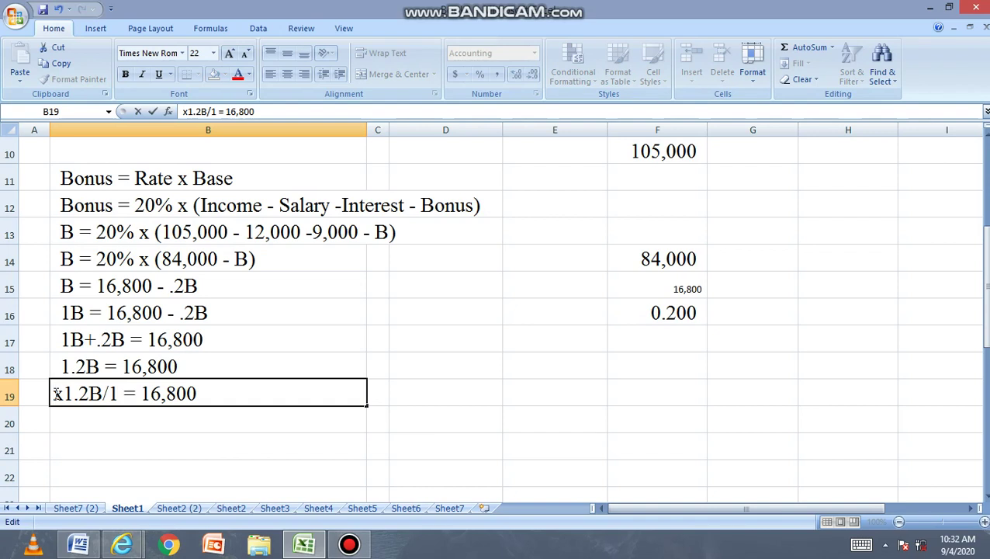
text(1/1.2)
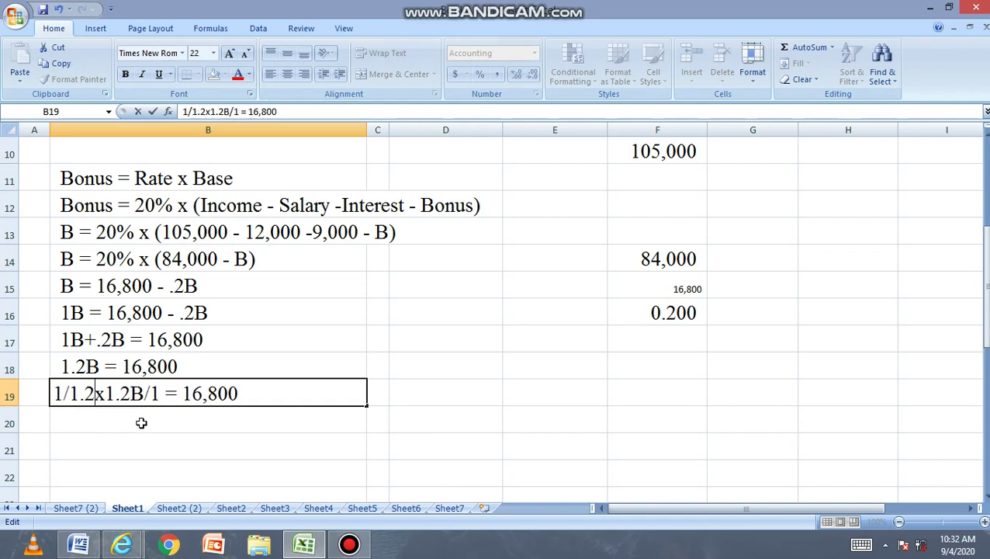
drag(94, 393, 57, 393)
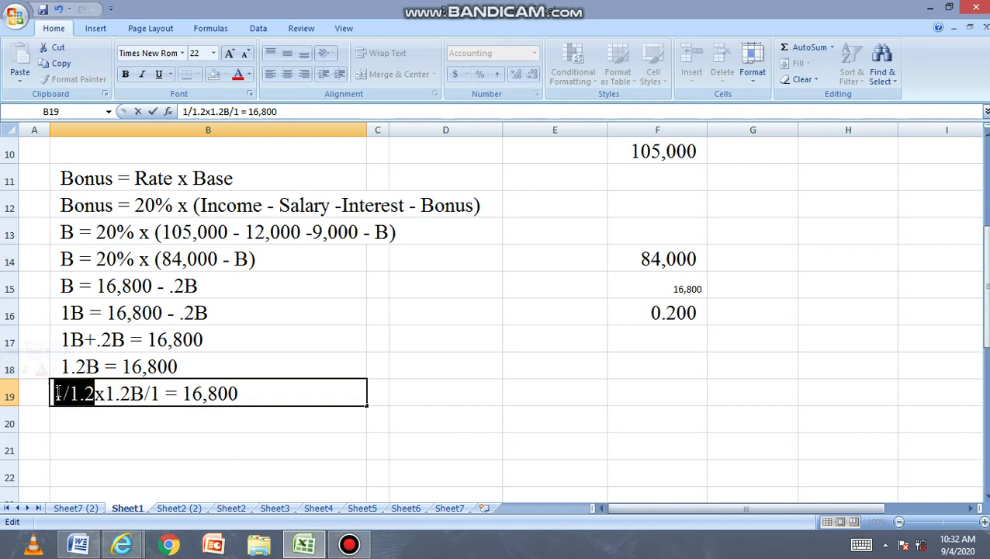
click(258, 394)
text(1/1.2)
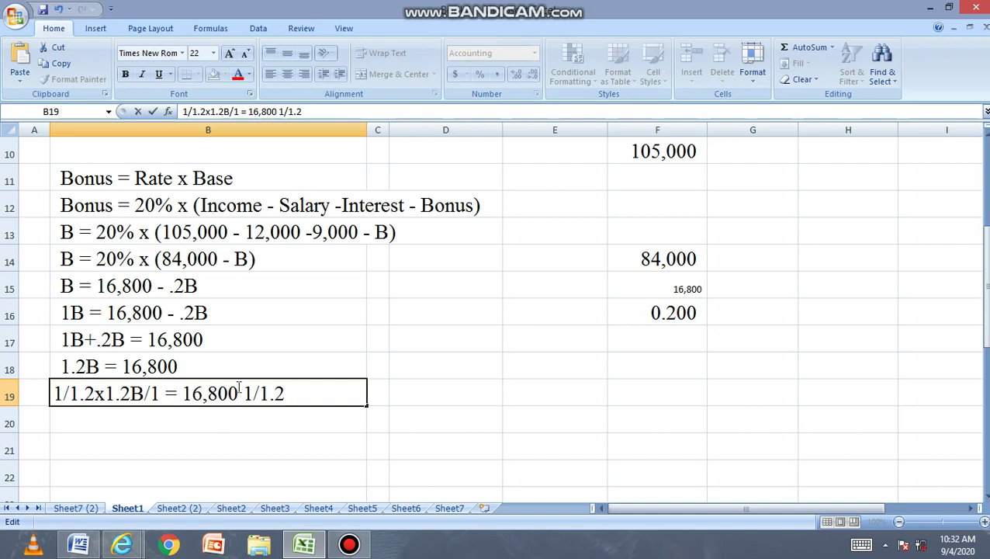
text(x1.2B/1)
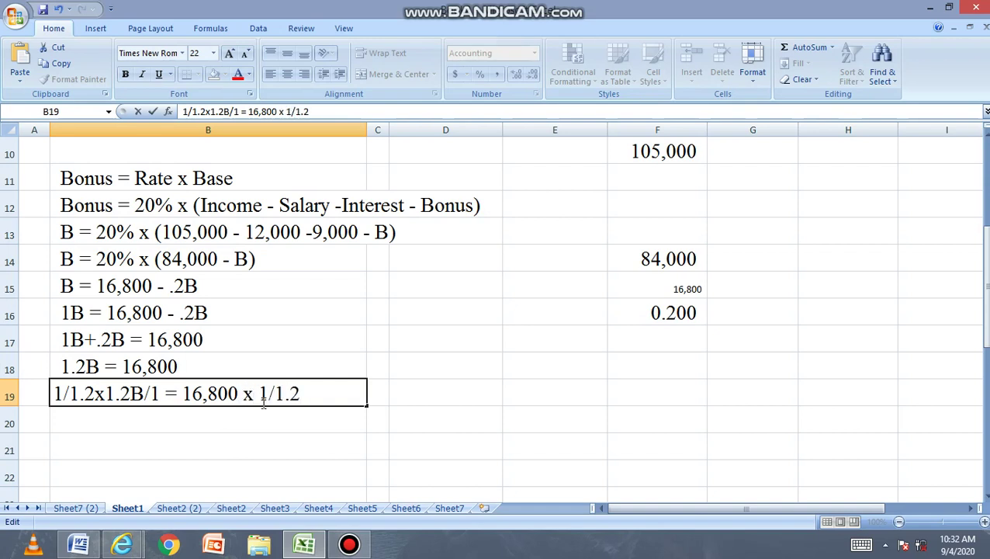
key(Return)
- Copy the B19 equation into B20
click(136, 393)
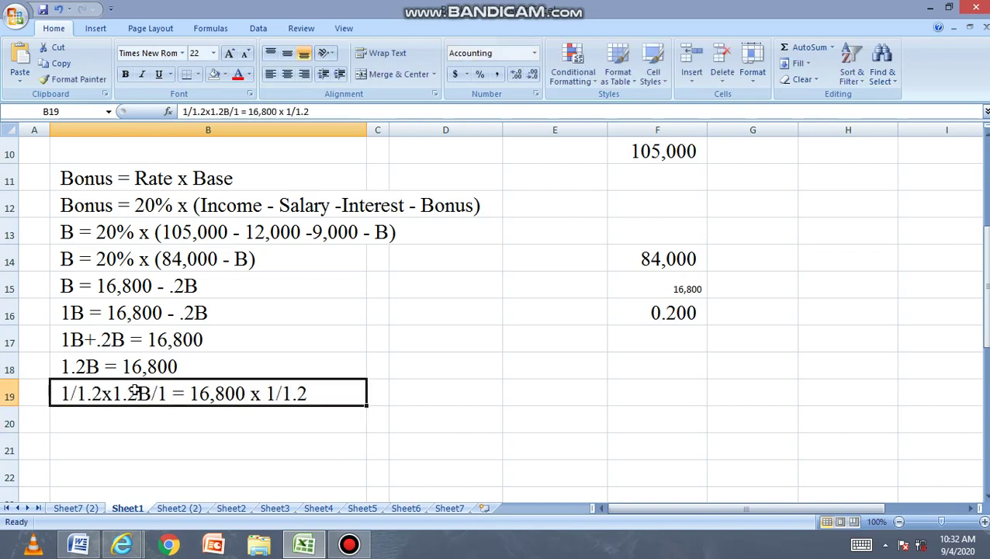
key(ctrl+c)
click(174, 415)
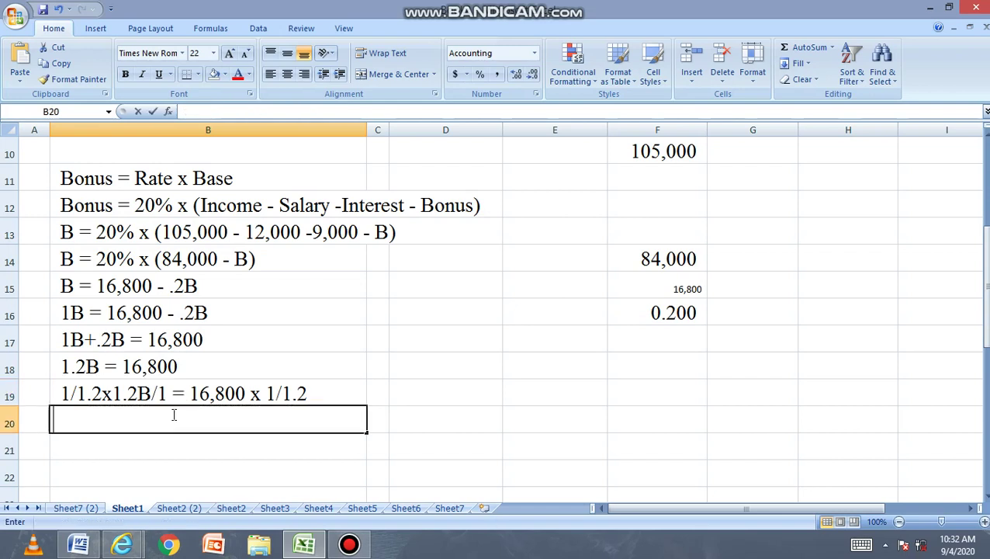
key(Escape)
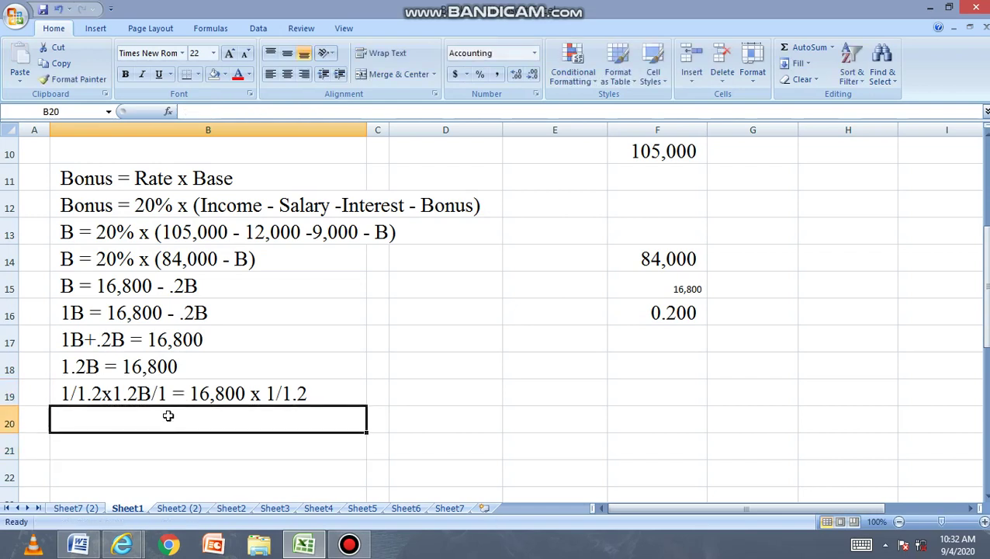
click(168, 397)
key(ctrl+c)
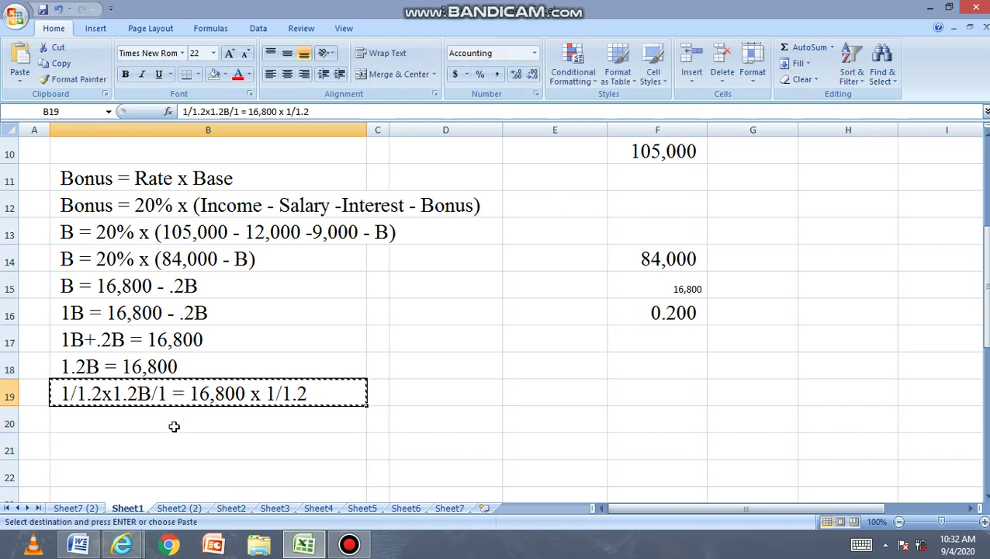
click(172, 424)
key(ctrl+v)
- Cancel the factors around B in B20 so the equation reads "B = 16,800 x 1/1.2"
double_click(144, 420)
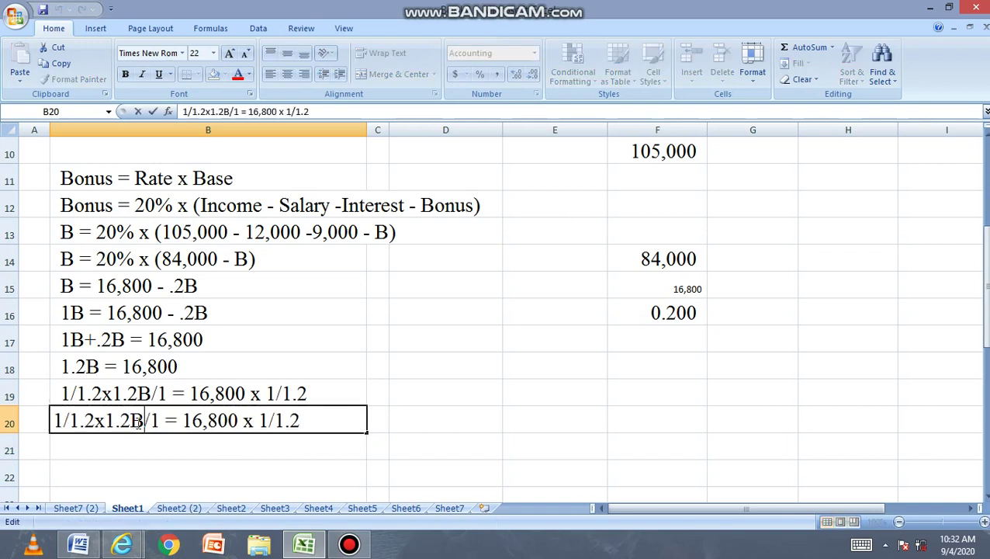
click(124, 440)
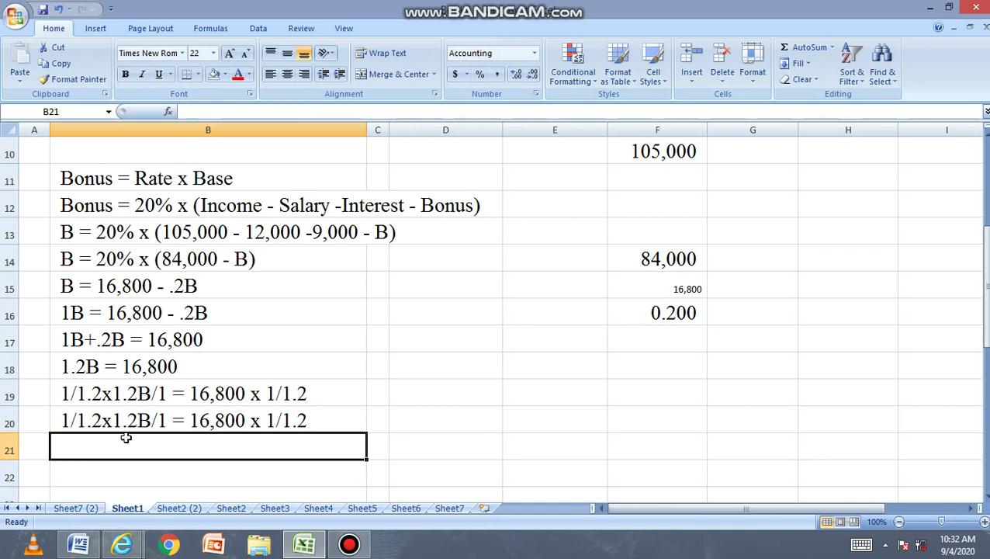
click(131, 419)
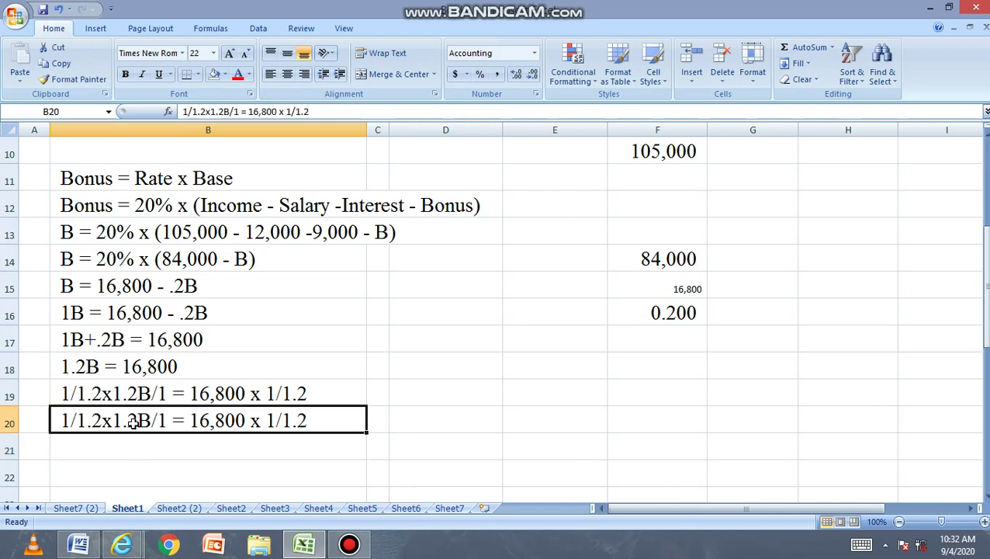
double_click(132, 422)
drag(132, 422, 52, 419)
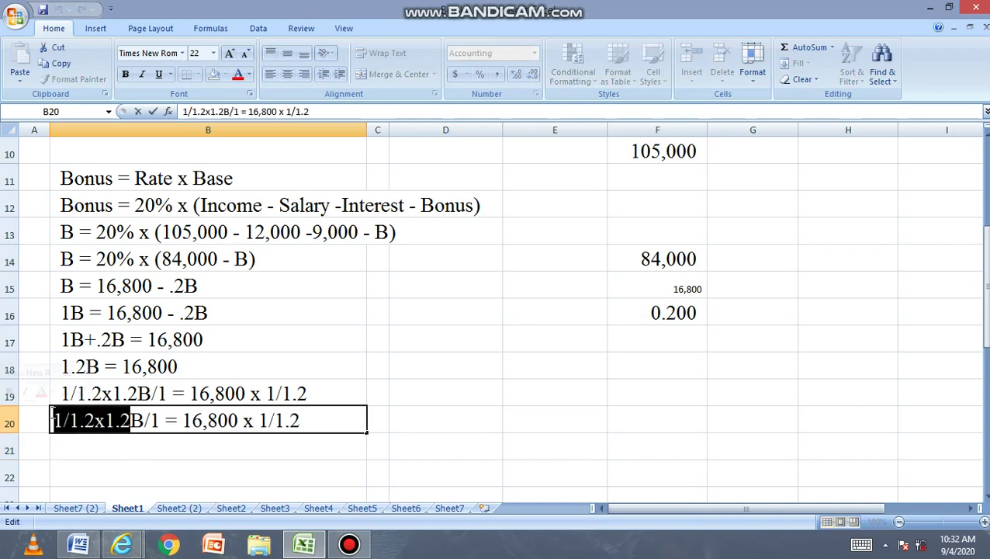
key(BackSpace)
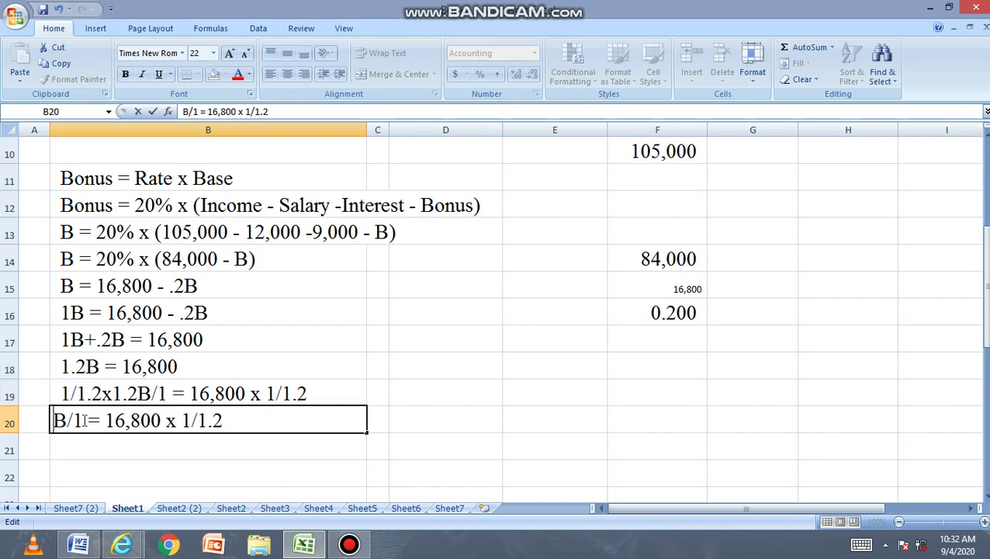
key(BackSpace)
key(BackSpace)
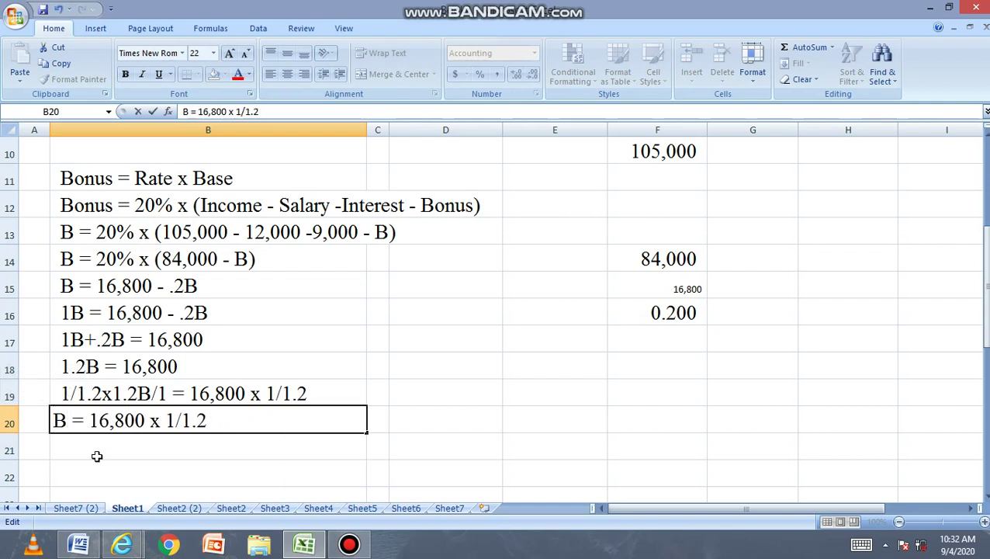
key(Return)
- Simplify the multiplication in B20 to a division so the equation reads "B = 16,800/1.2"
click(103, 422)
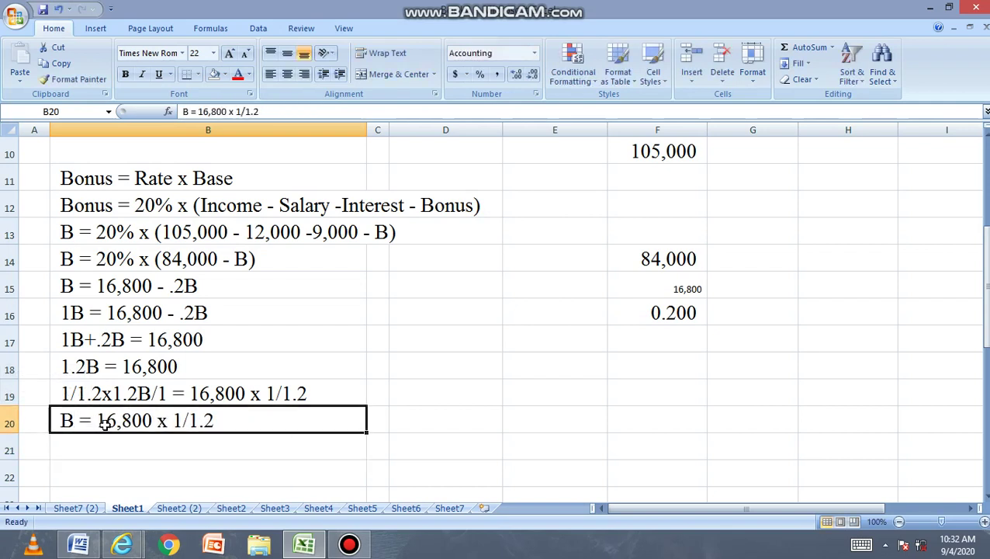
double_click(215, 421)
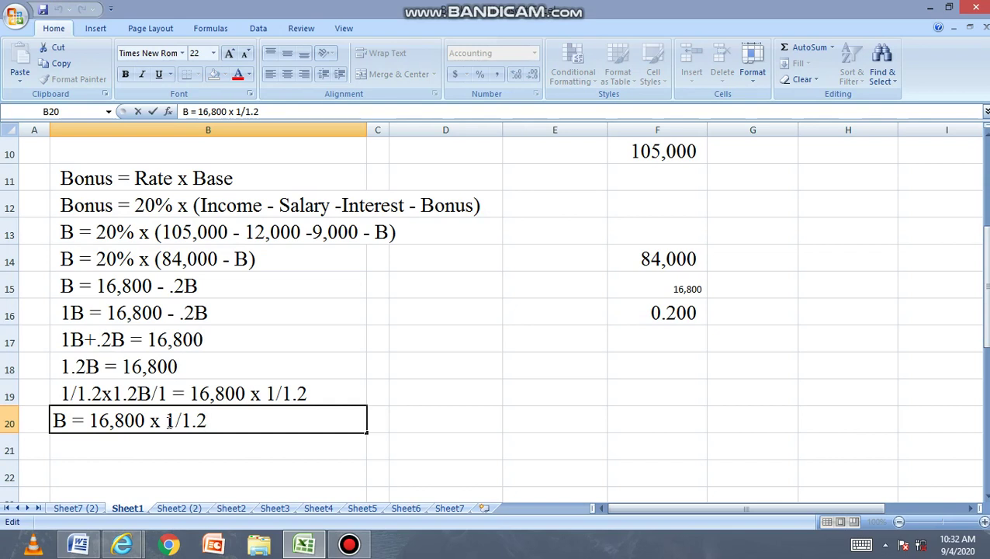
drag(175, 419, 149, 420)
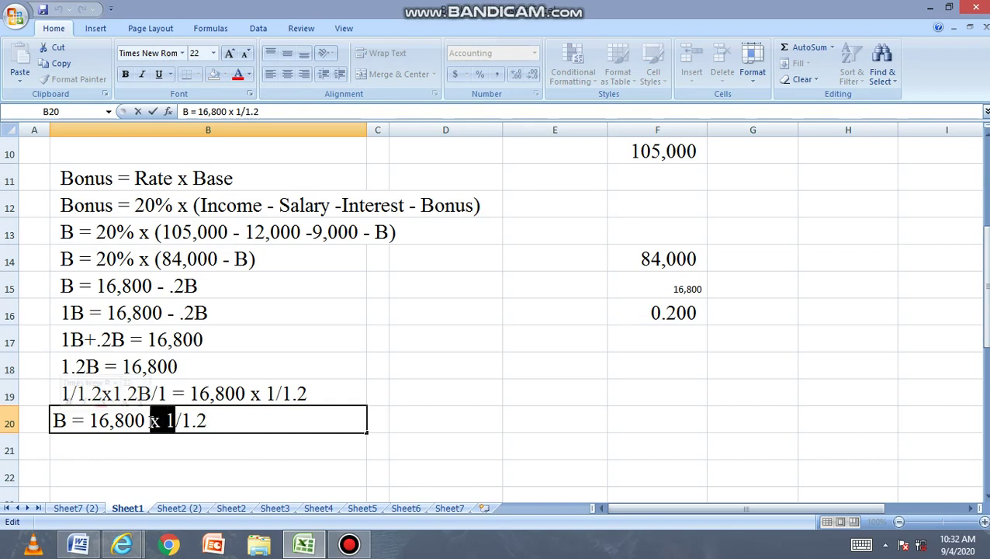
key(Delete)
key(BackSpace)
key(Return)
- Copy the simplified equation from B20 into B21
click(149, 420)
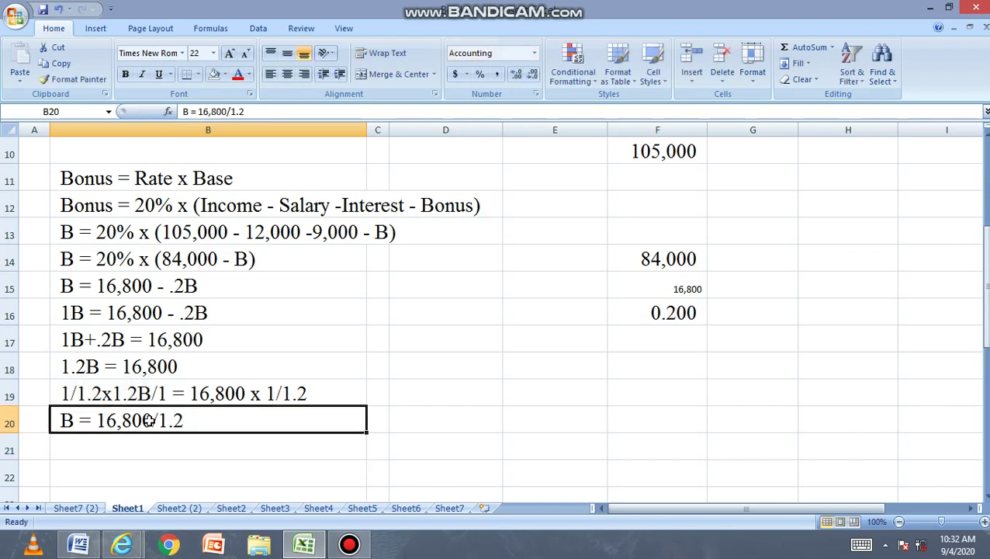
key(ctrl+c)
click(148, 439)
key(ctrl+v)
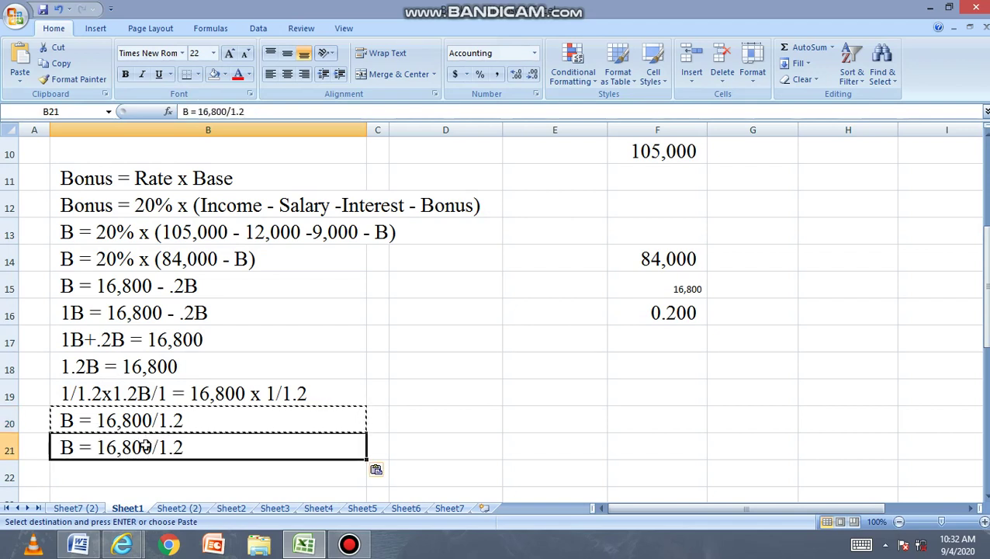
- Calculate the bonus in E21 with the formula =16800/1.2
click(556, 454)
text(=1)
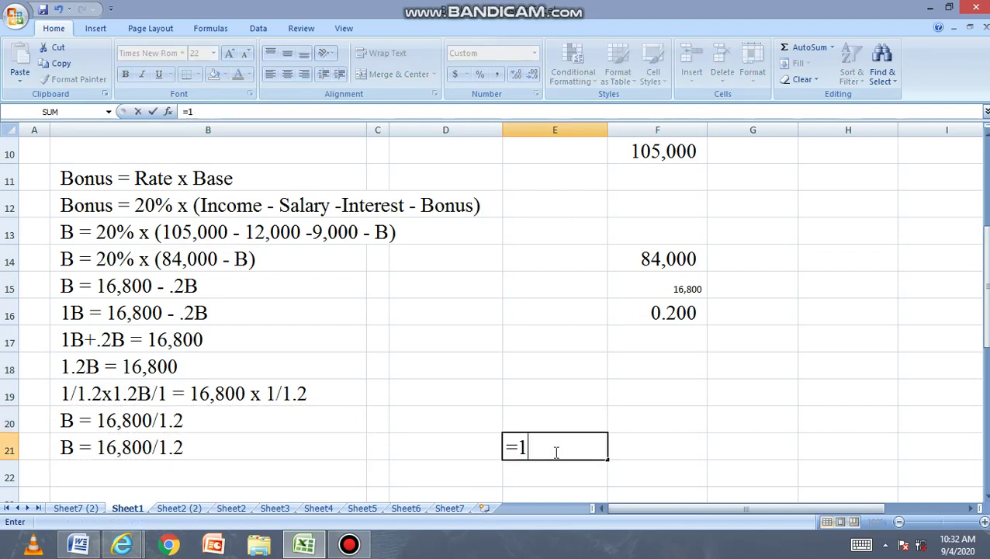
text(6800/1.2)
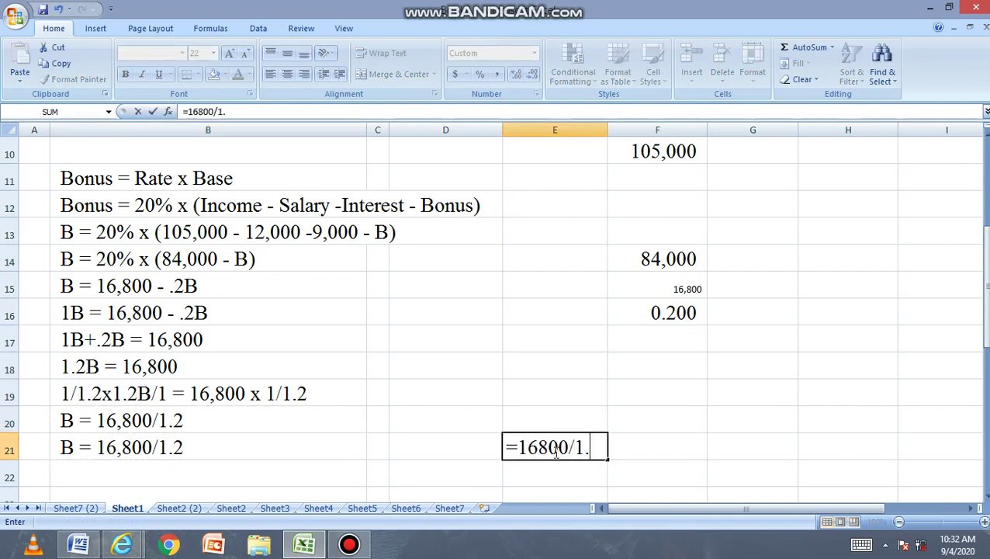
key(Return)
- Replace the division in B21 with the computed bonus so it reads "B = 14,000"
click(229, 439)
double_click(228, 438)
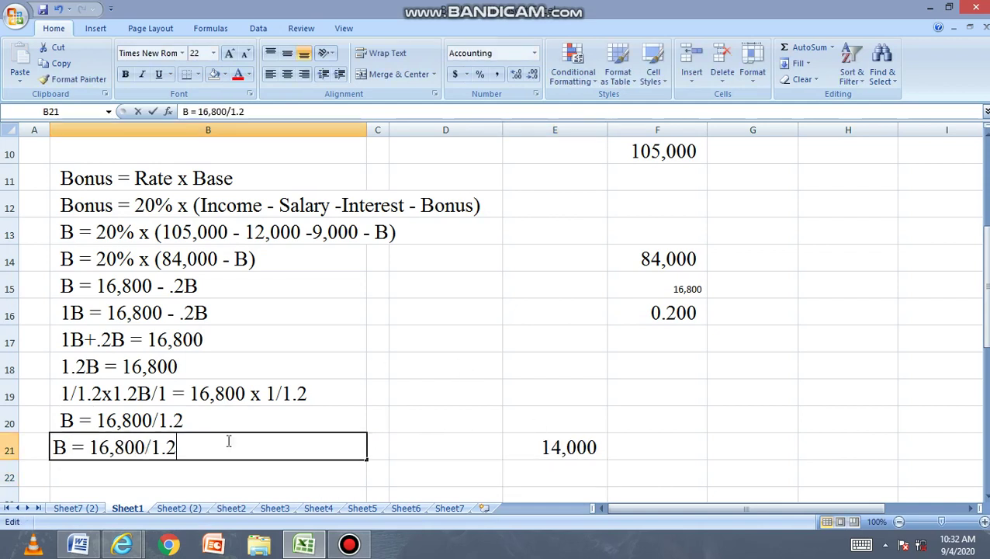
drag(192, 444, 93, 447)
key(BackSpace)
key(BackSpace)
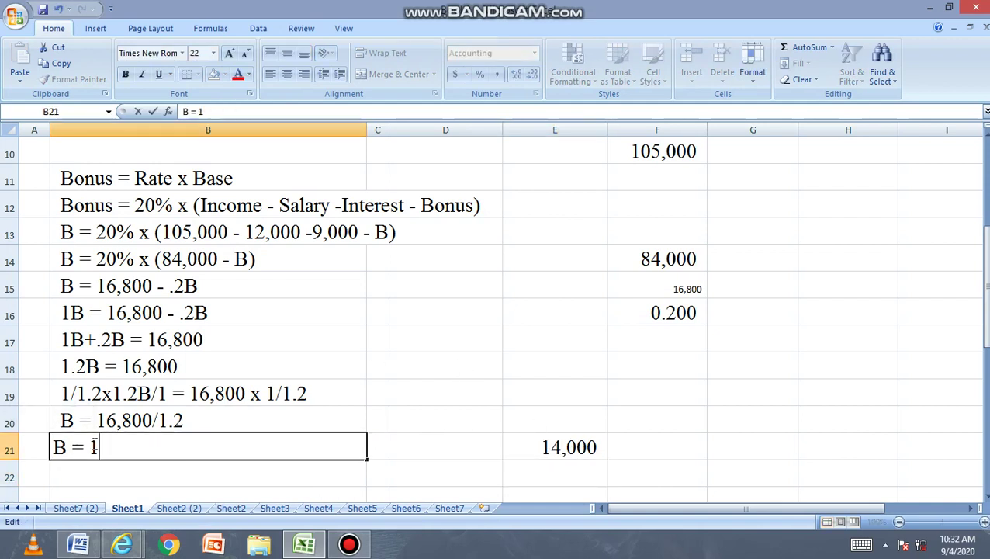
text(14,000)
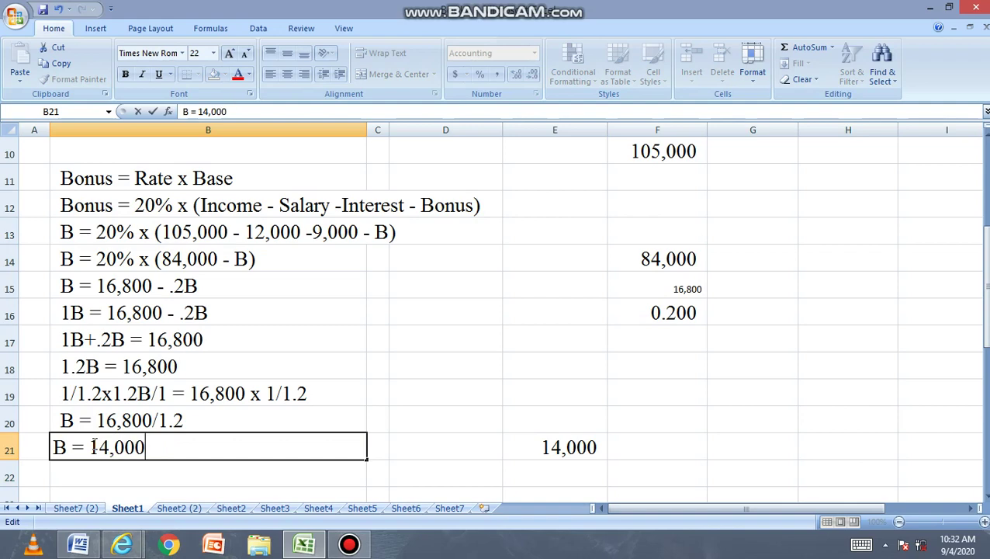
key(Return)
- Enter the general formula "Bonus = Rate x Base" in B24, below the solved equation
scroll(77, 431, down, 3)
click(147, 283)
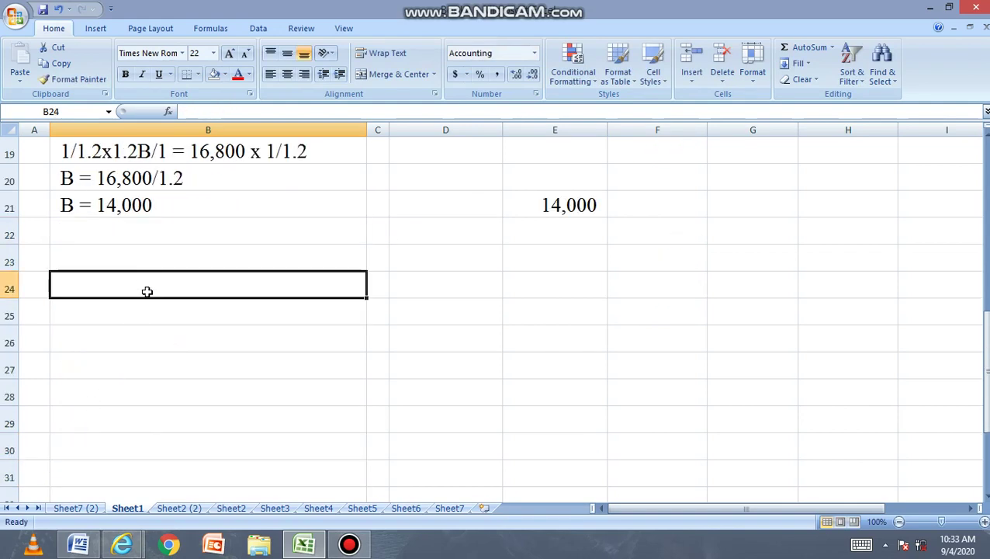
text(Bonus)
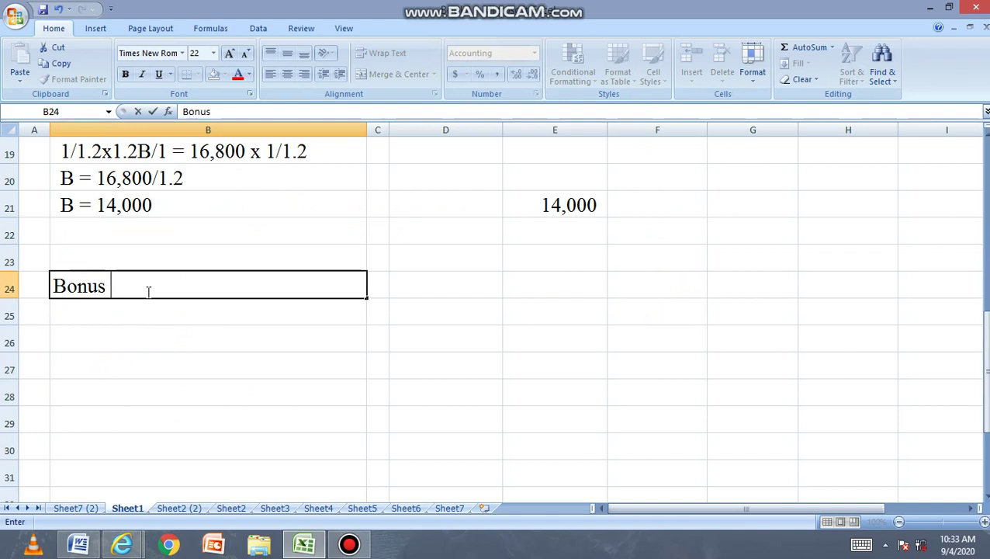
text( -)
key(BackSpace)
text(= Rate x )
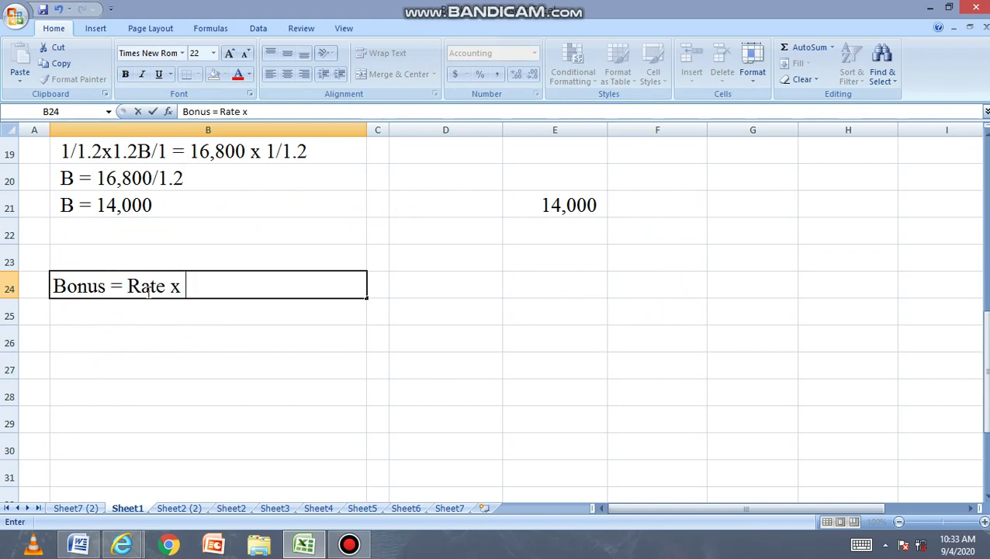
text(Base)
key(Return)
key(Return)
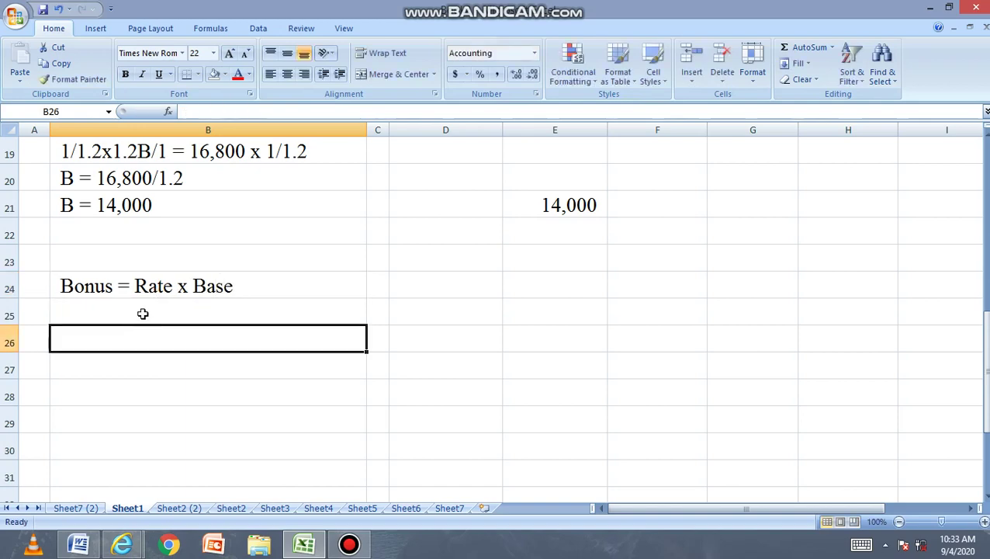
scroll(143, 313, up, 4)
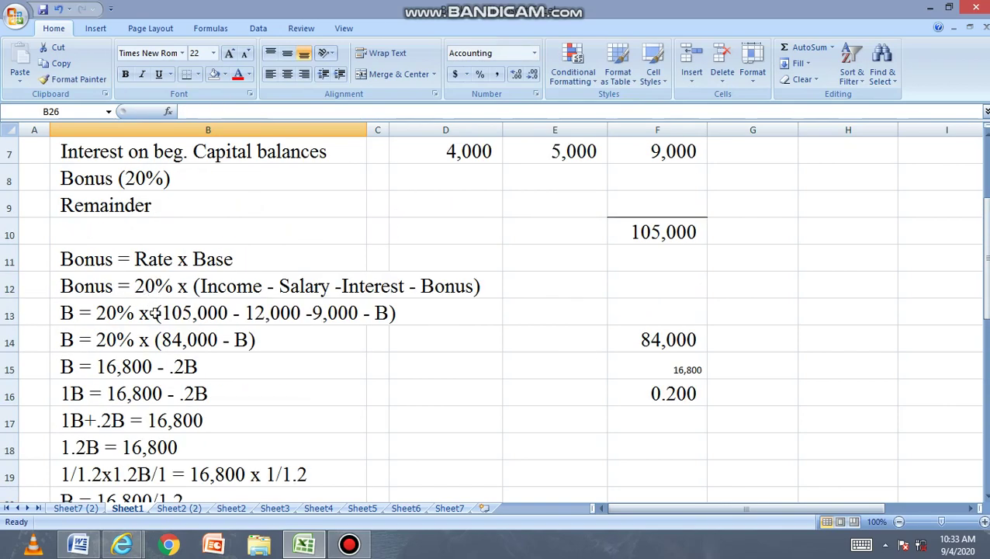
- Copy the two bonus equations from B12:B13 into B25:B26 to start the check computation
drag(151, 286, 142, 309)
key(ctrl+c)
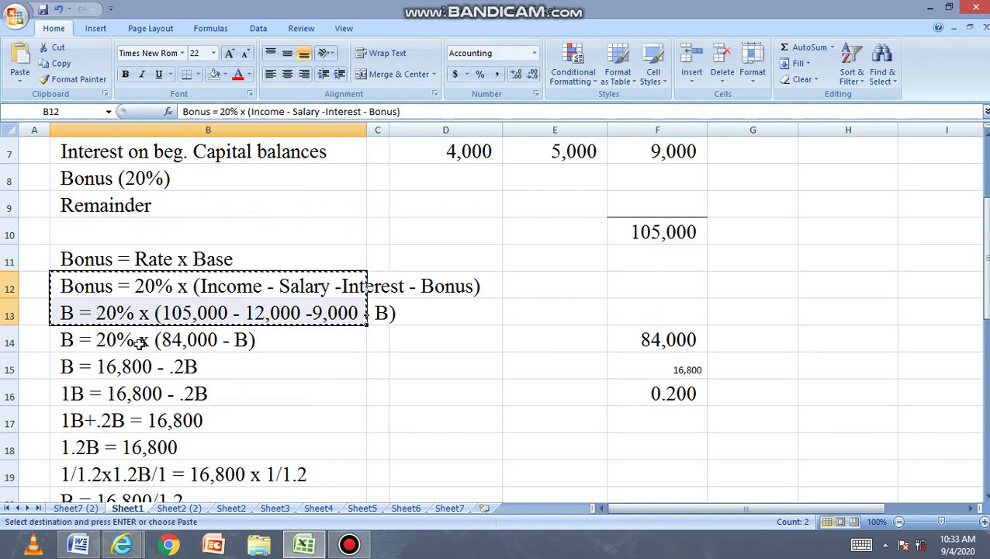
scroll(138, 345, down, 5)
click(117, 236)
key(ctrl+v)
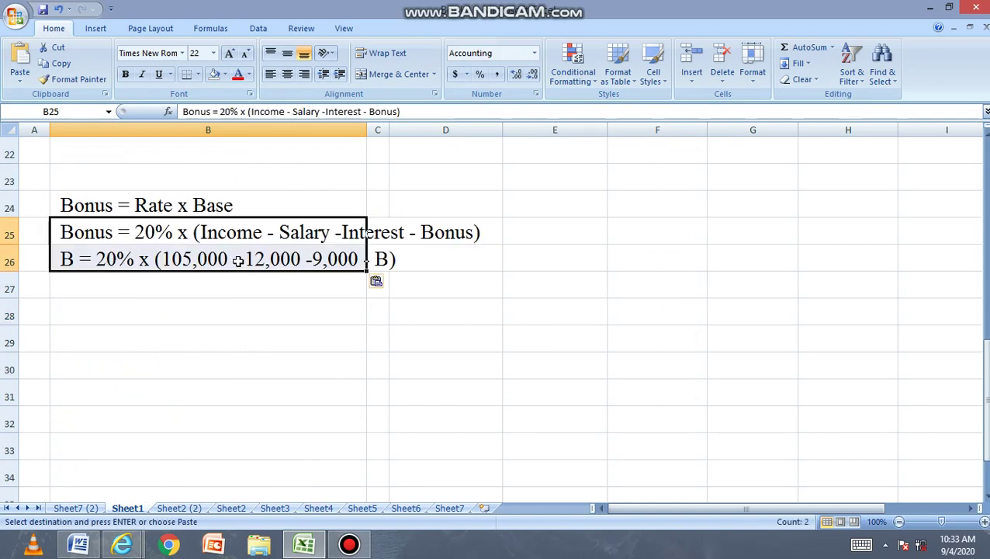
- Replace the unknown B inside the parentheses in B26 with 14000
click(320, 258)
click(374, 259)
click(74, 259)
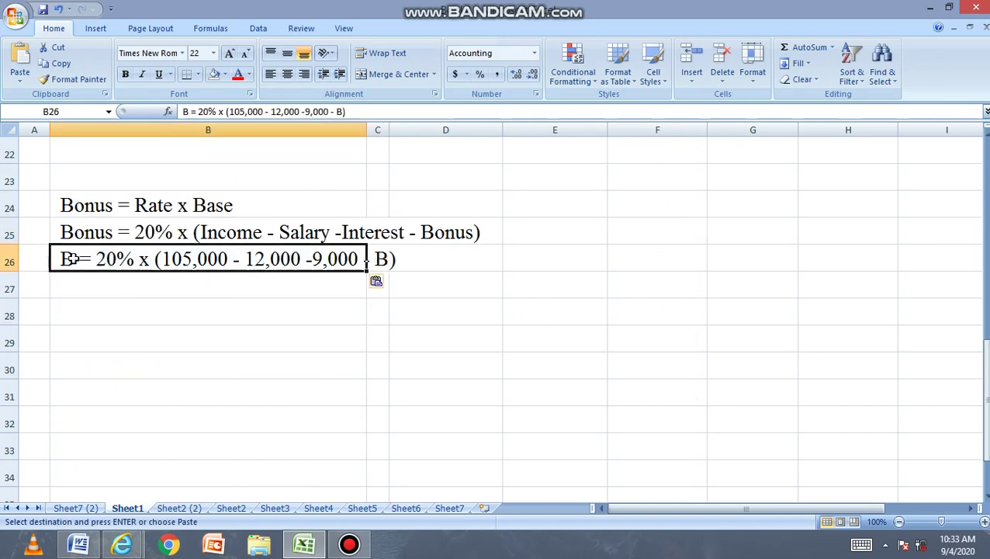
click(342, 112)
key(BackSpace)
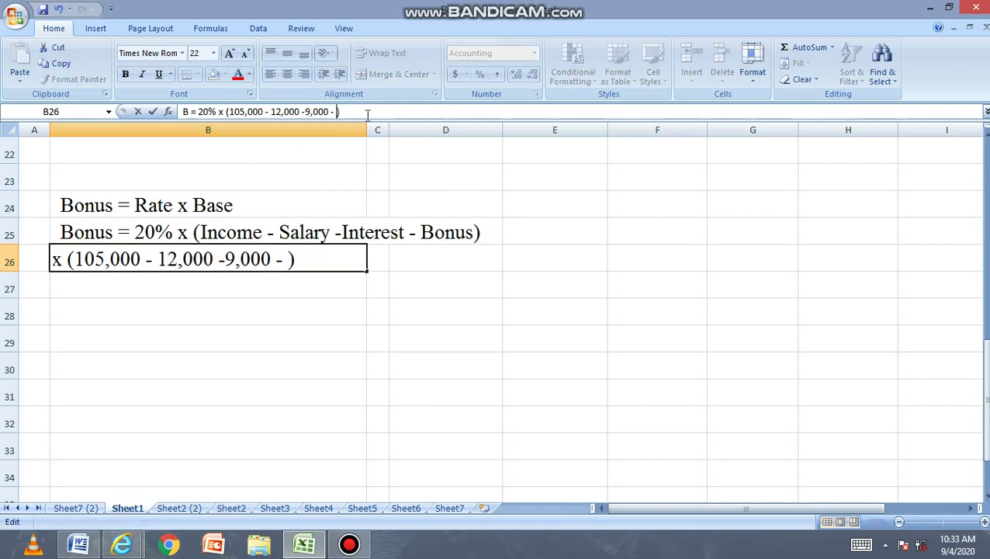
text(14000)
key(Return)
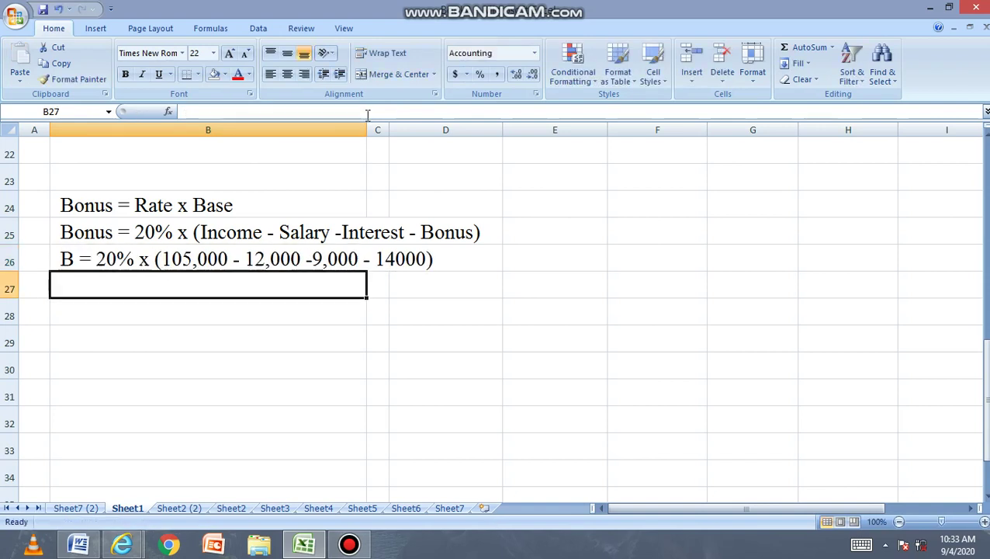
- Calculate the bonus base in thousands in E26 with the formula =105-12-9-14
scroll(235, 269, up, 1)
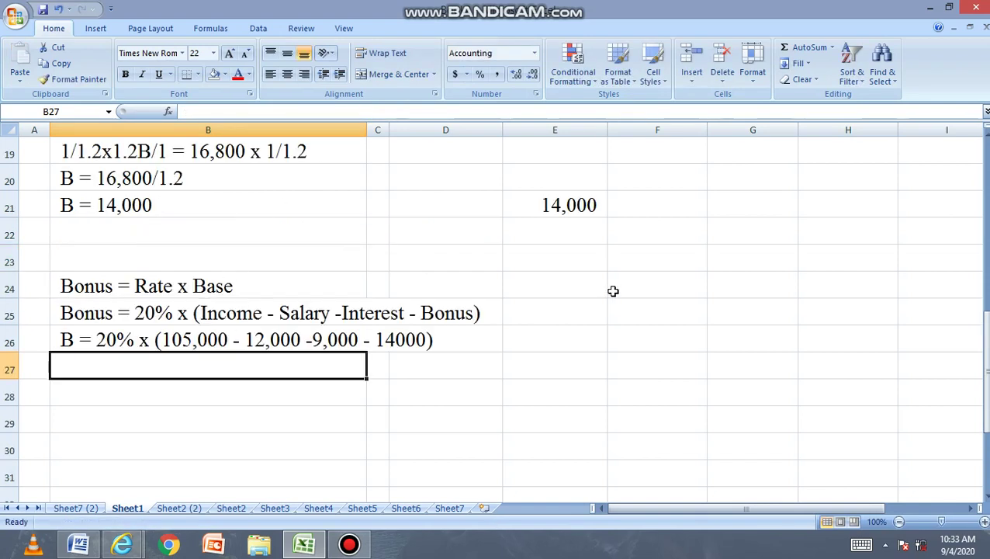
click(584, 336)
text(=)
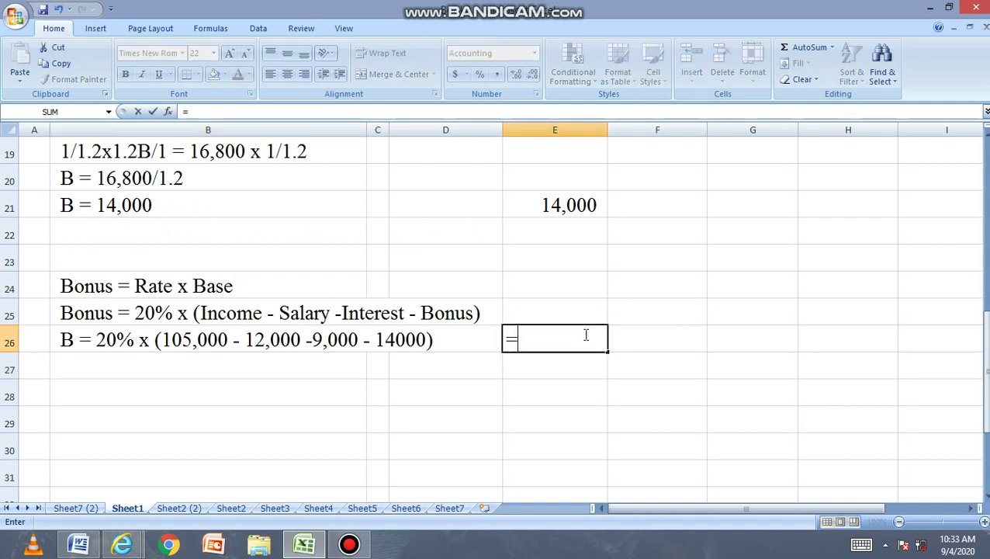
text(105)
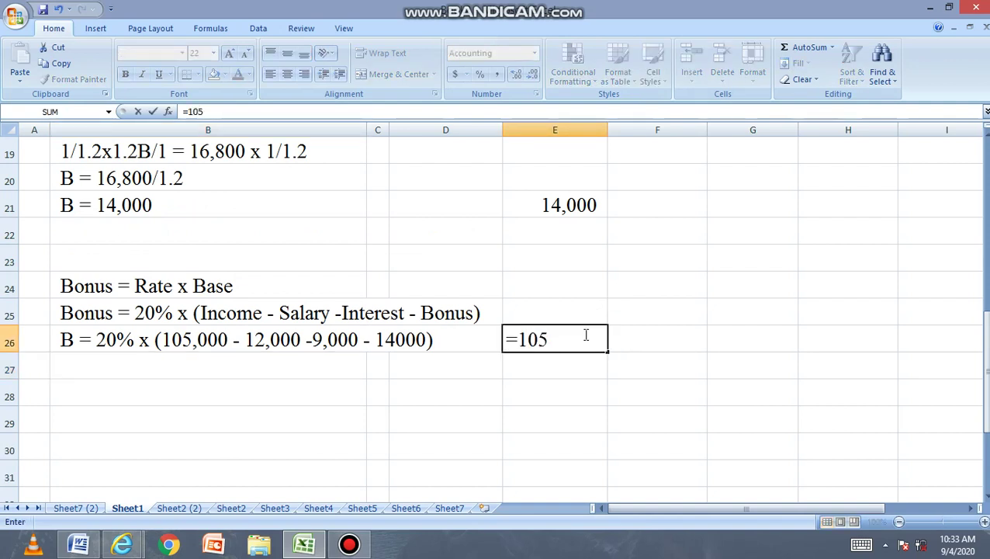
text(-12-9-14)
key(Return)
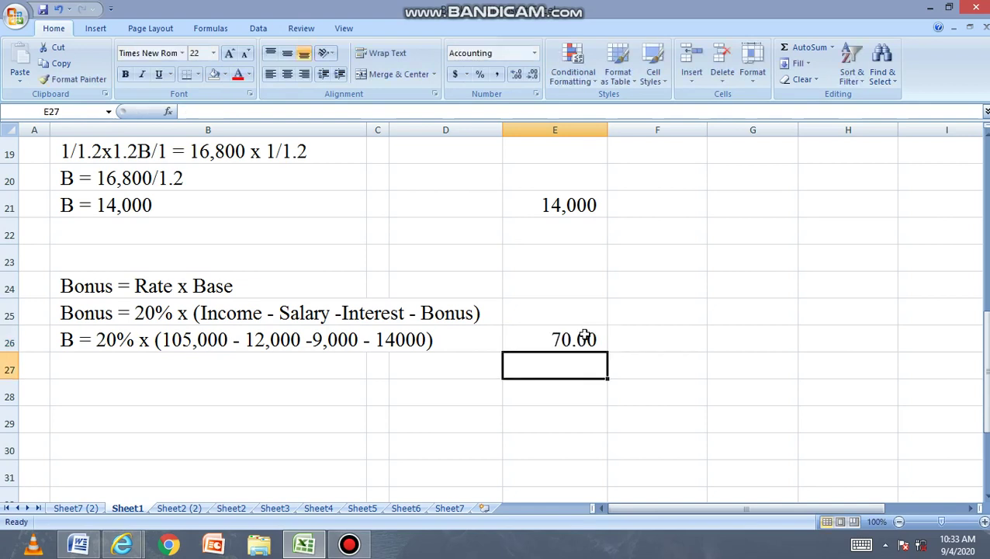
- Copy the substituted equation from B26 into B27
click(507, 346)
click(161, 364)
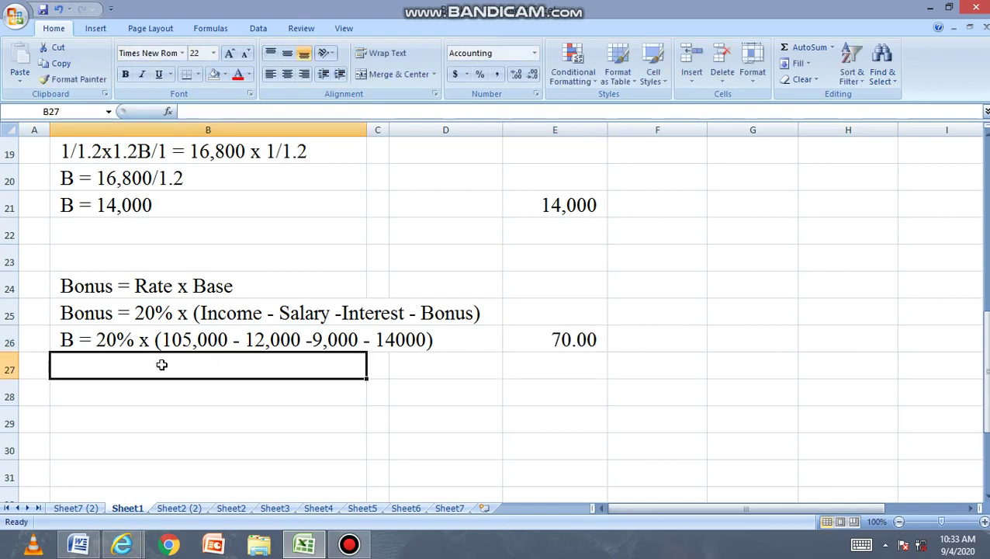
click(133, 343)
key(ctrl+c)
click(144, 369)
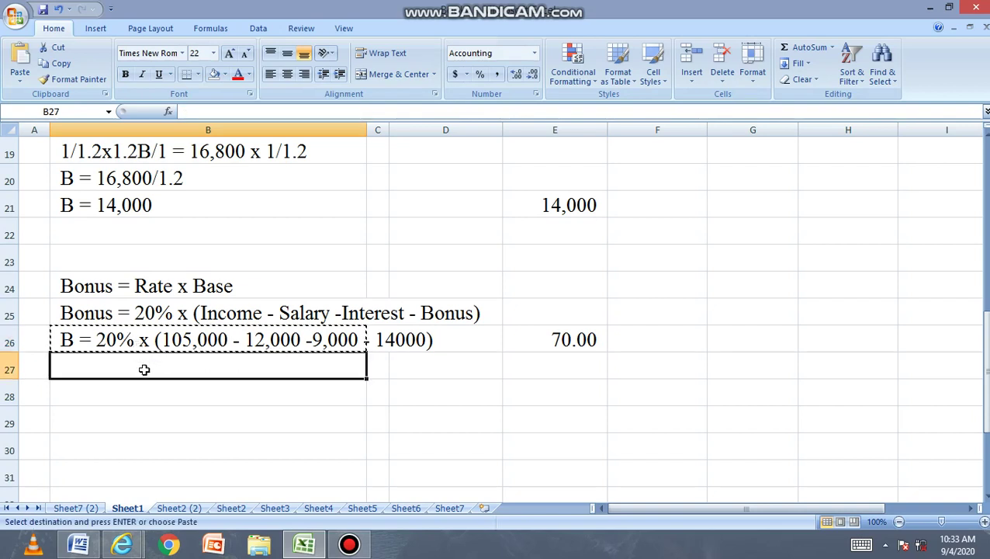
key(Return)
- Replace the parenthesised expression in B27 with the computed base so it reads "B = 20% x 70,000"
double_click(144, 366)
drag(144, 366, 292, 366)
drag(378, 366, 147, 366)
key(BackSpace)
text(70)
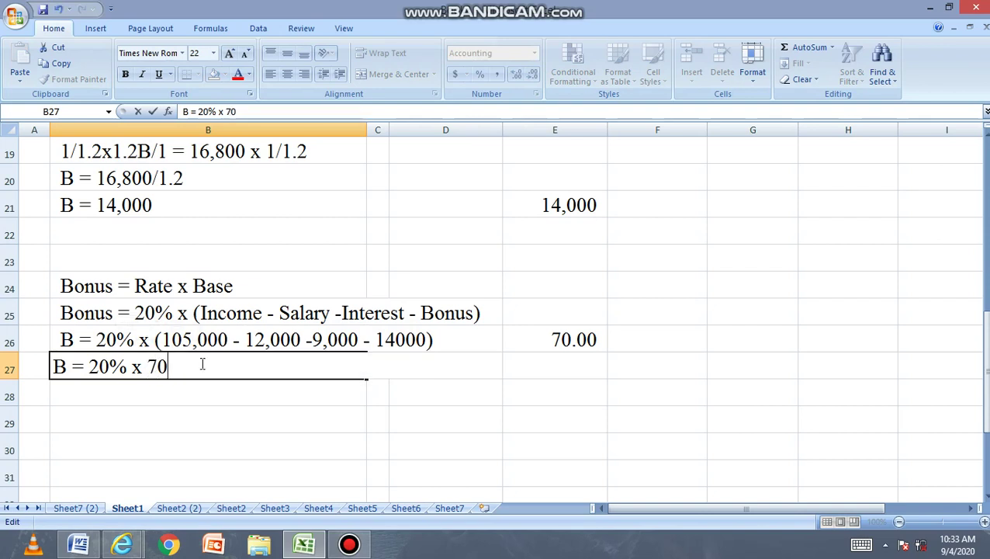
text(,000)
key(Return)
- Copy the simplified check equation from B27 into B28
key(ctrl+c)
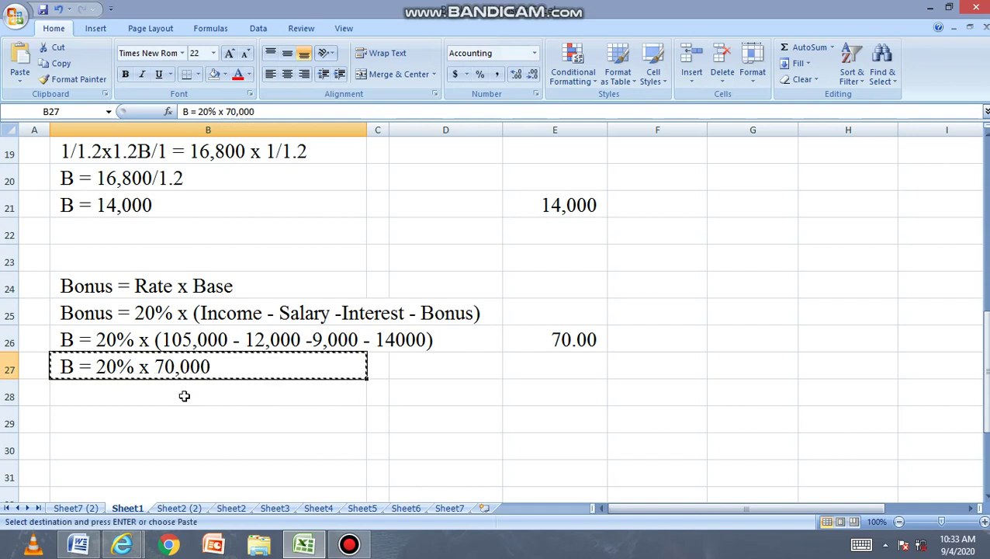
click(183, 395)
key(ctrl+v)
- Calculate the check bonus in E27 with the formula =70000*.2
click(540, 373)
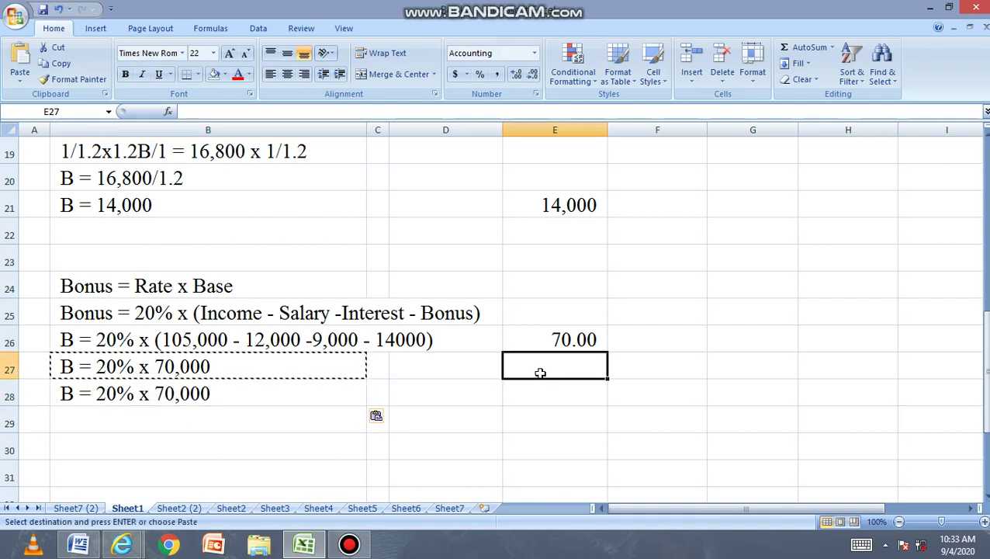
text(=70000*)
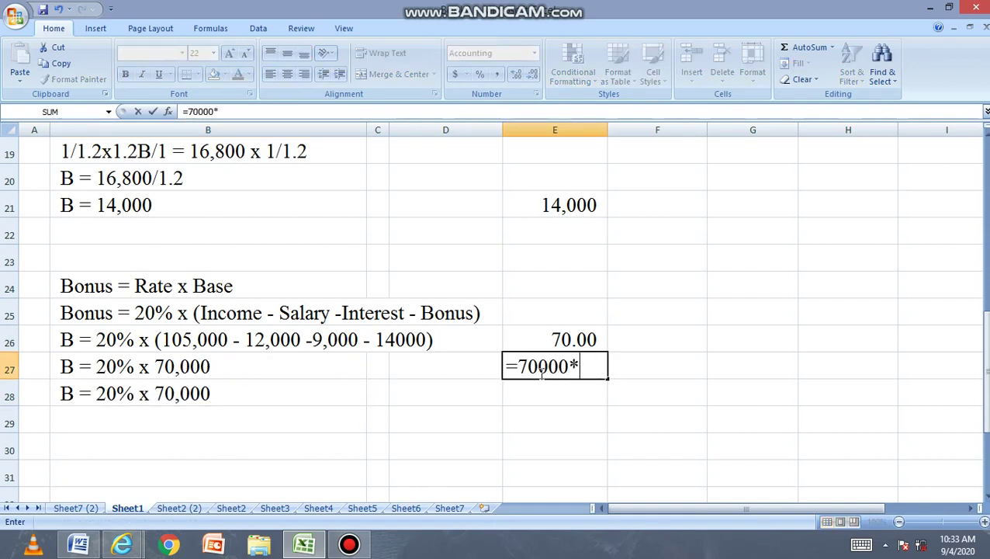
text(.2)
key(Return)
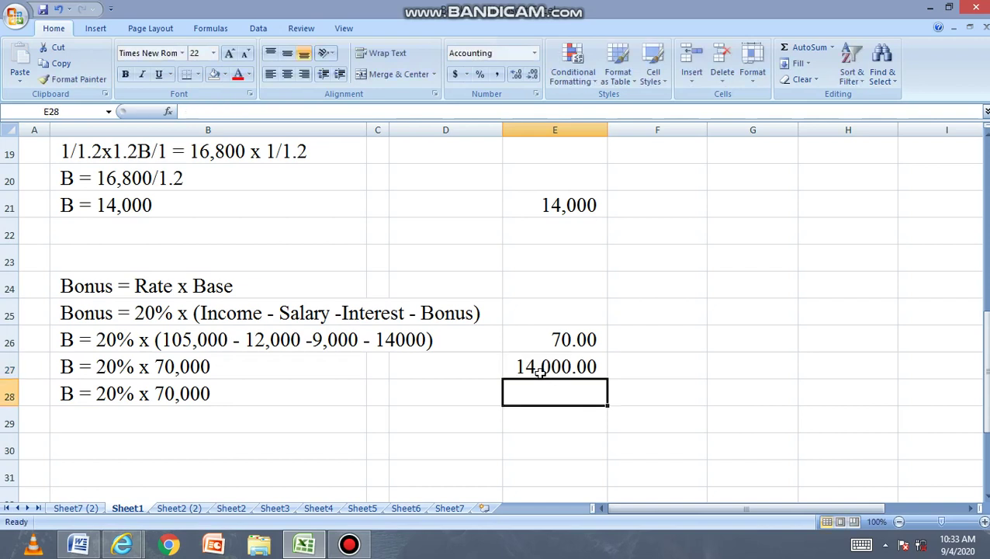
- Replace the multiplication in B28 with the computed bonus so it reads "B = 14,000"
double_click(211, 394)
drag(206, 393, 90, 393)
text(14,)
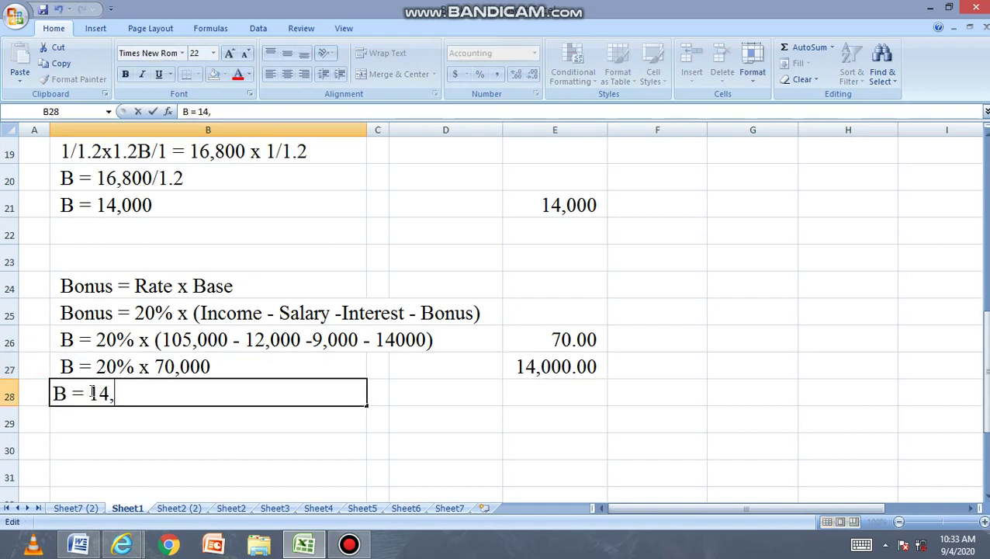
text(000)
key(Return)
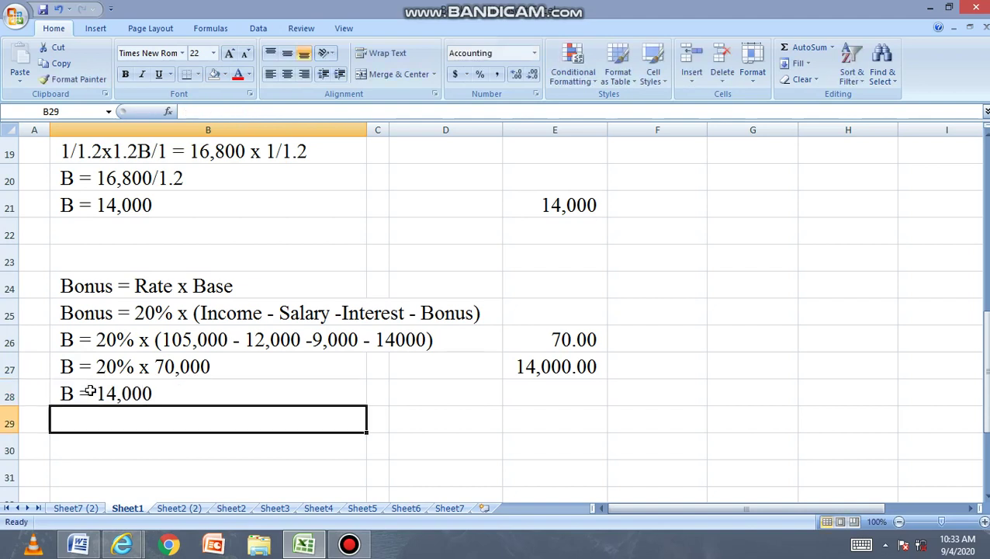
- Highlight the check result in B28 and the solved bonus in B21 with an orange fill
click(163, 385)
click(225, 74)
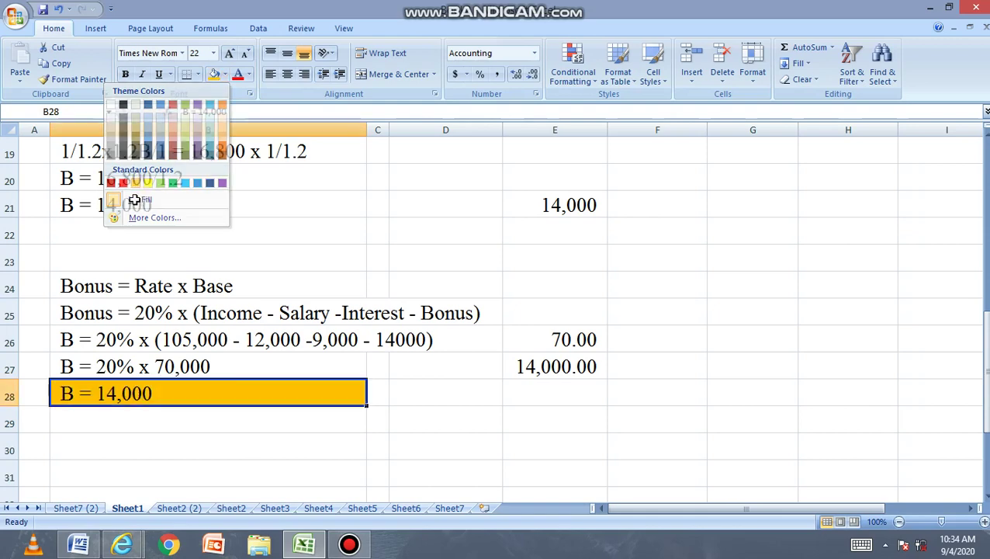
click(137, 183)
click(120, 237)
click(117, 198)
click(218, 77)
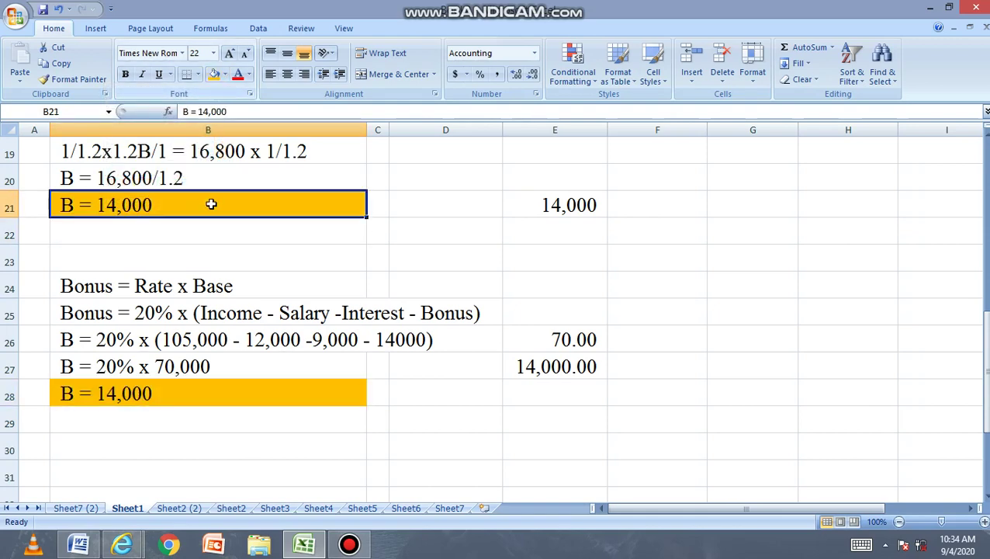
- Enter 14,000 in D8 as the first partner's bonus in the distribution table
scroll(249, 241, up, 6)
click(434, 321)
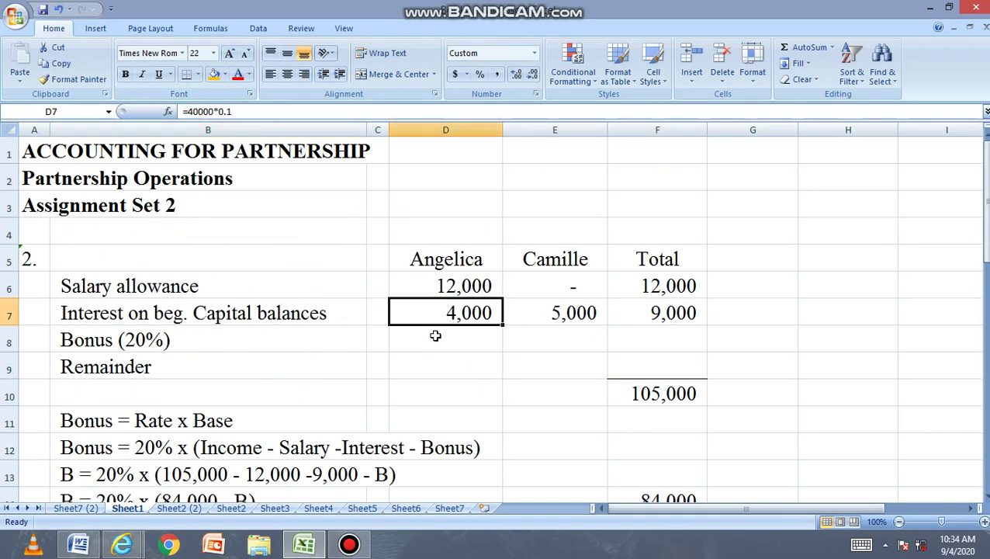
click(435, 336)
text(14)
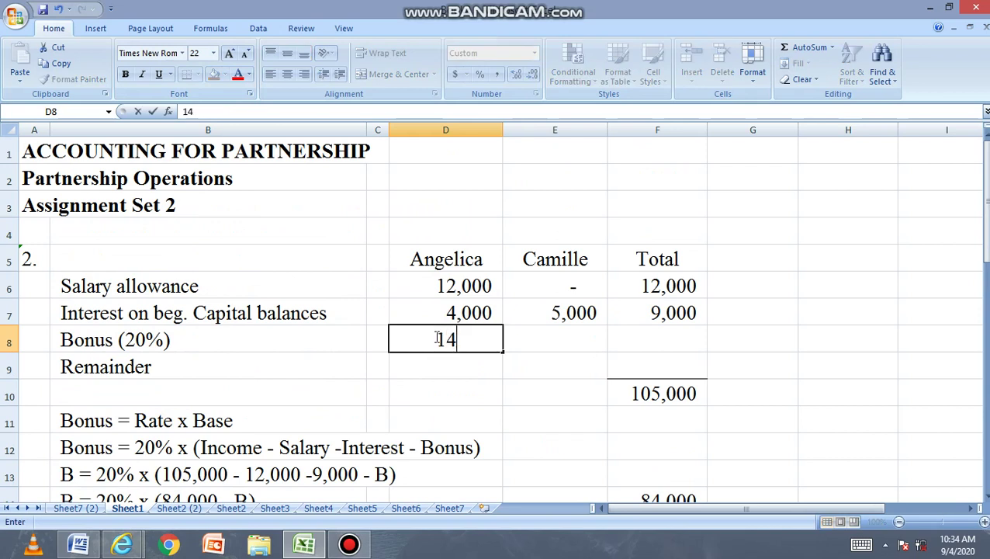
text(,000)
key(Tab)
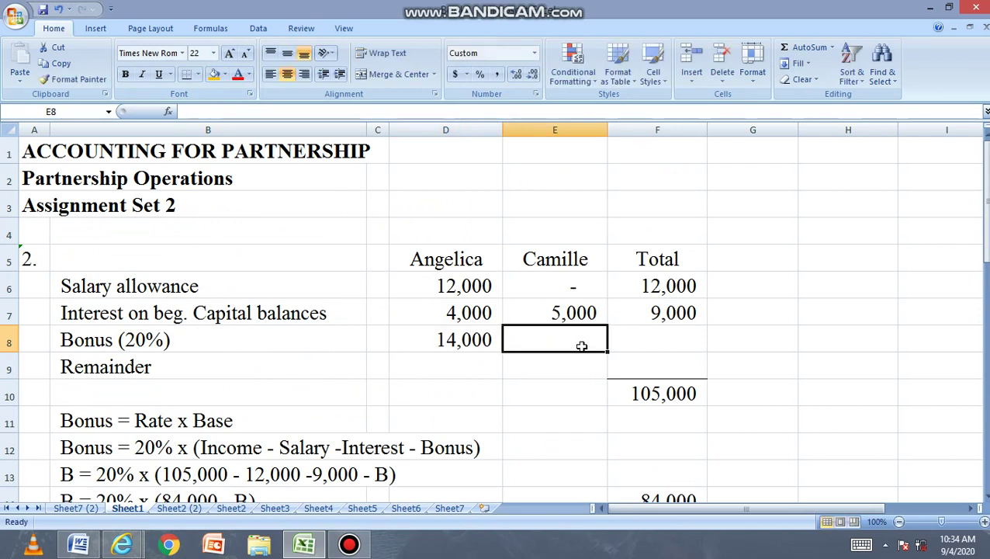
- Total the Bonus (20%) row in F8 by adding both partners' cells, D8 and E8
click(641, 339)
text(=)
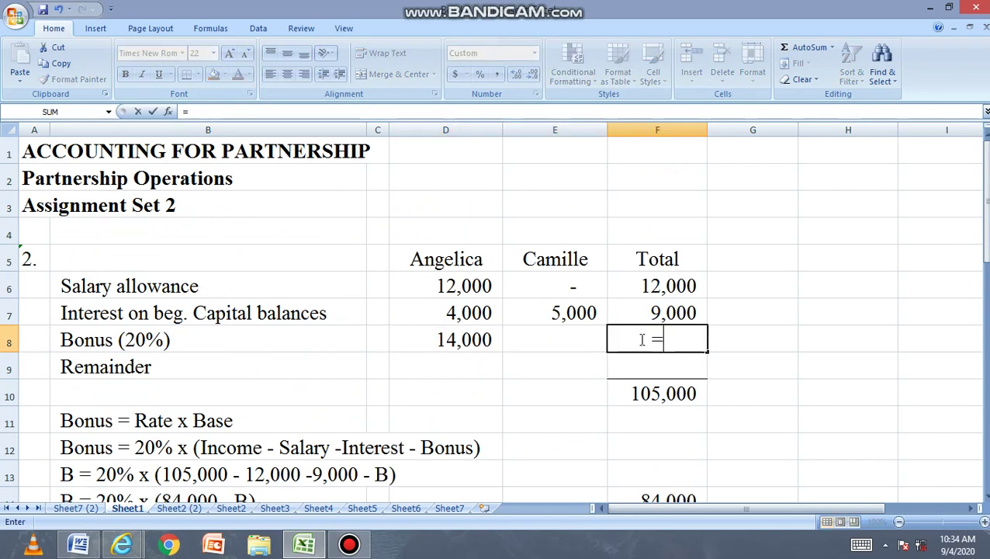
click(485, 339)
text(+)
click(521, 343)
key(Return)
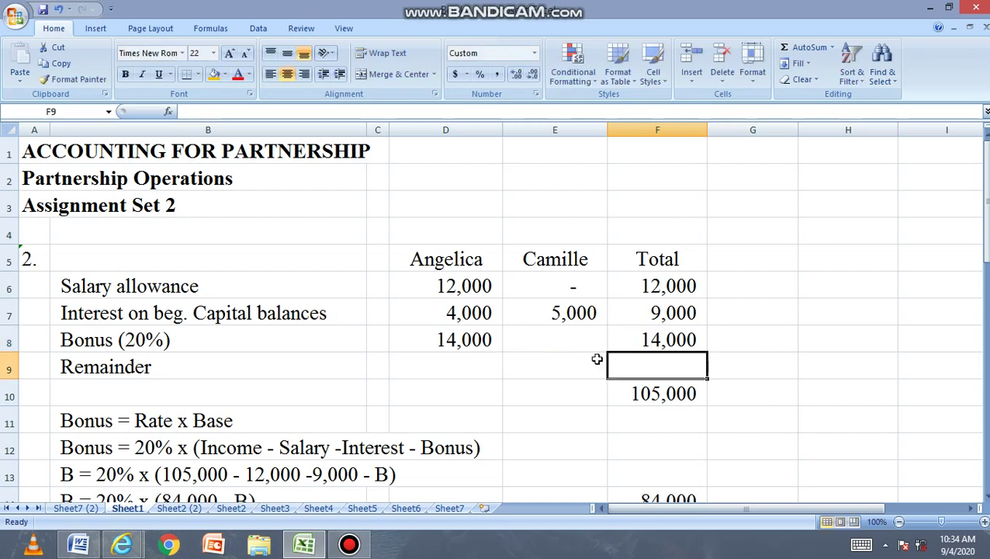
- Calculate the total remainder in F9 with the formula =F10-F6-F7-F8
text(=)
click(650, 390)
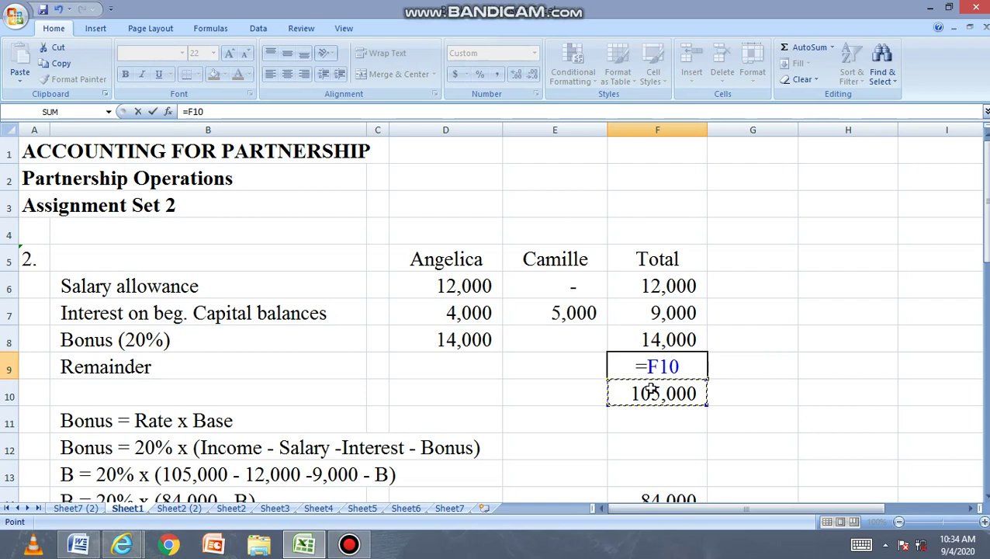
text(-)
click(660, 288)
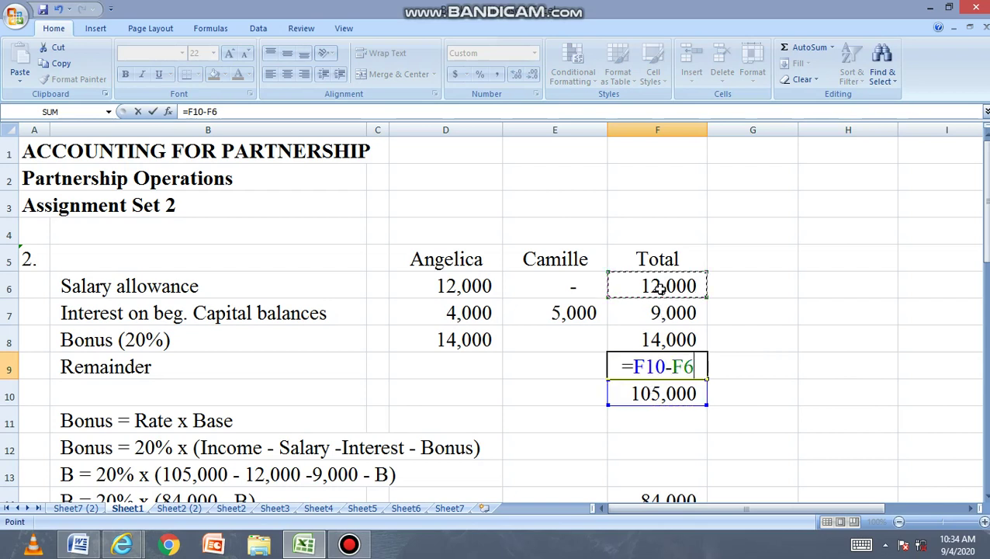
text(-)
click(661, 311)
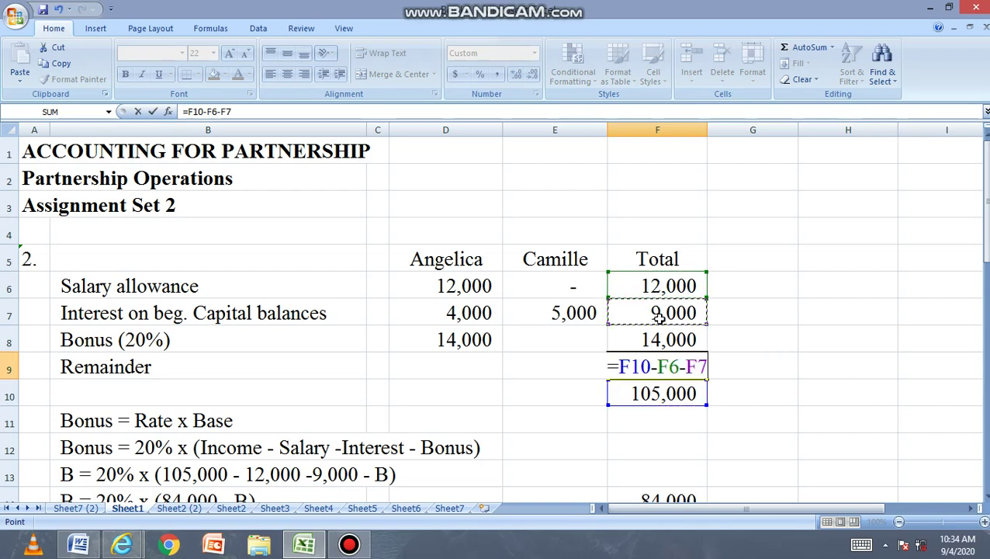
text(-)
click(658, 342)
key(Return)
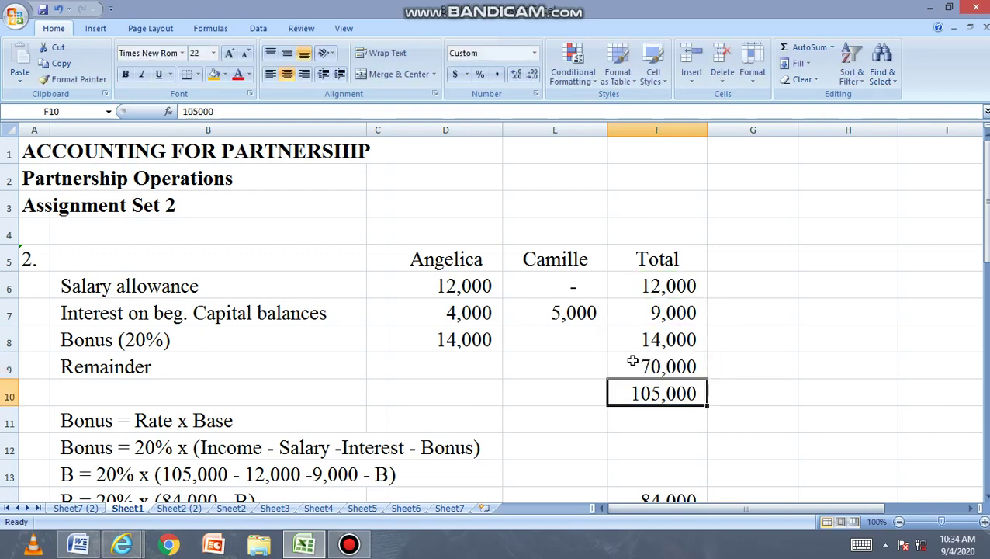
- Review the remainder row, and switch to the Word document to check how problem 2 divides the balance between the partners
click(604, 368)
click(462, 373)
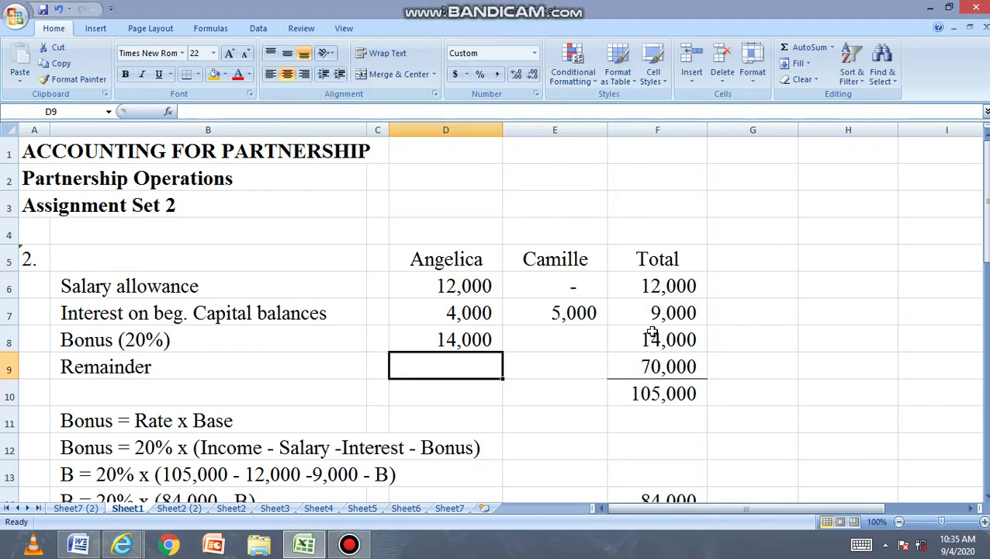
click(659, 366)
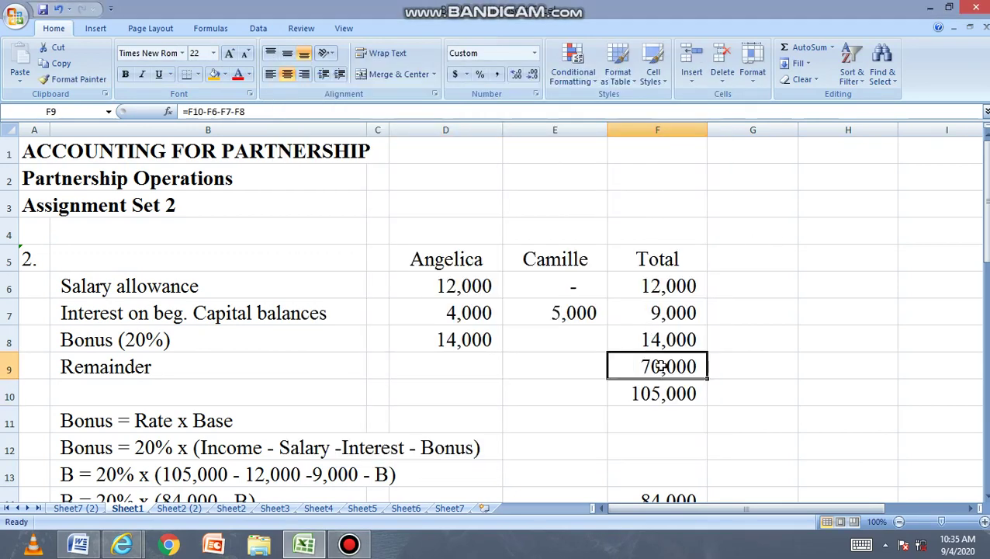
scroll(667, 366, down, 1)
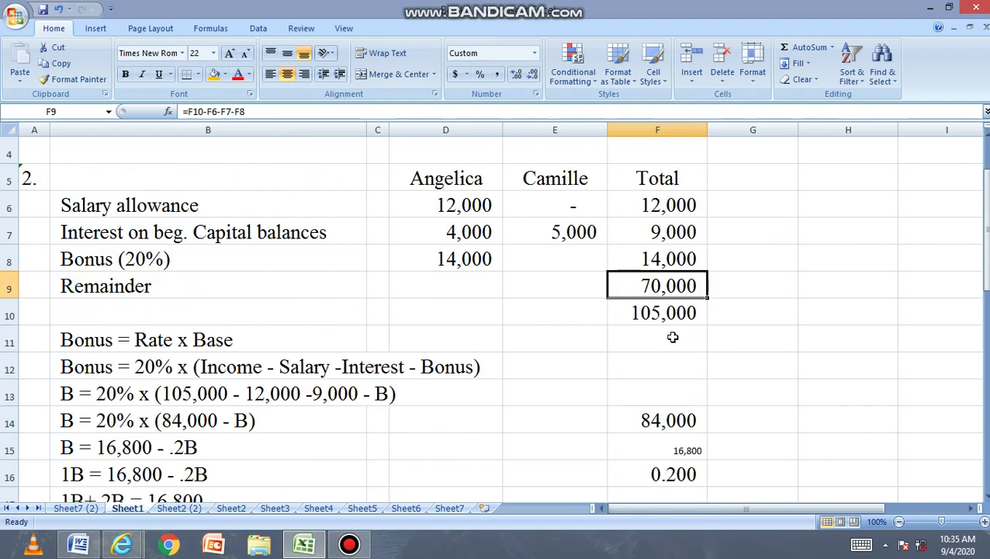
click(466, 286)
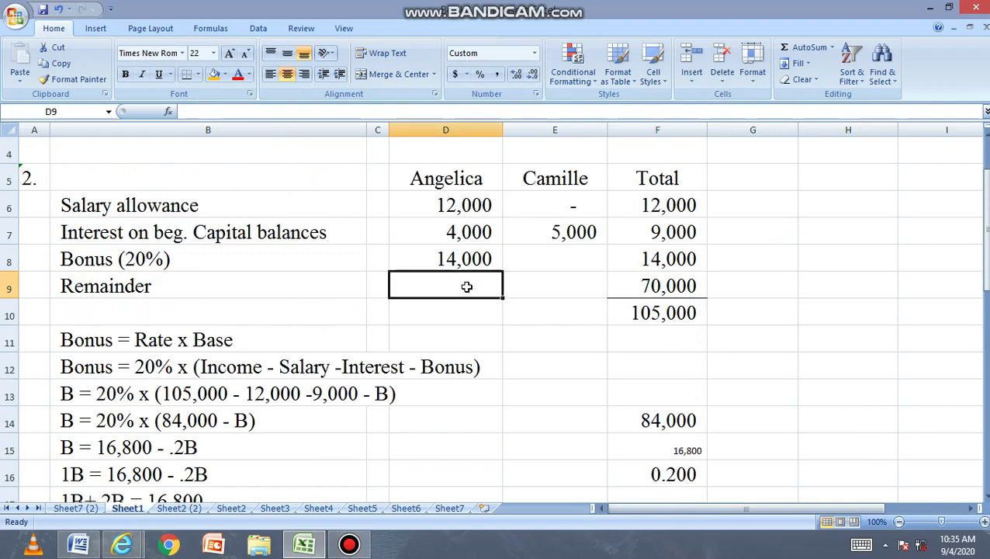
click(81, 545)
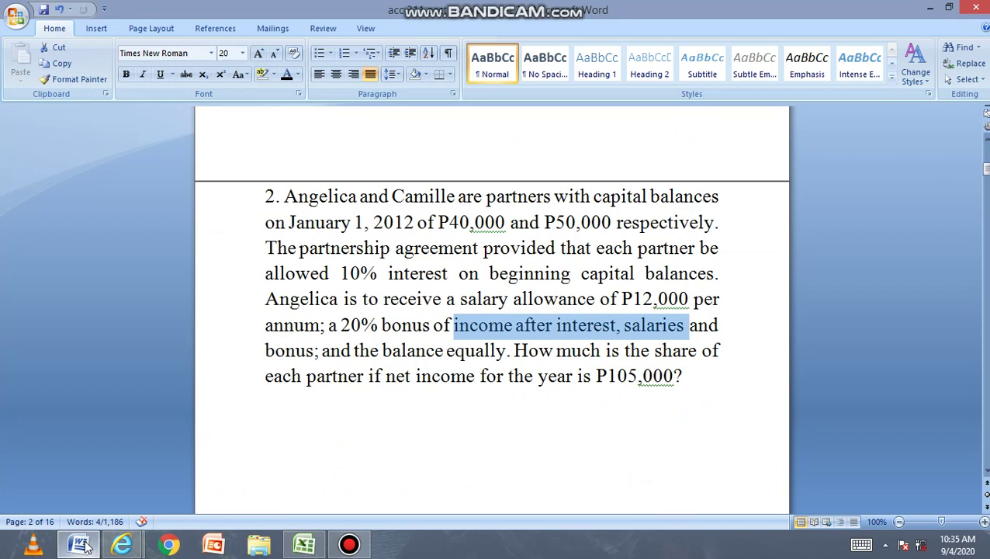
click(385, 366)
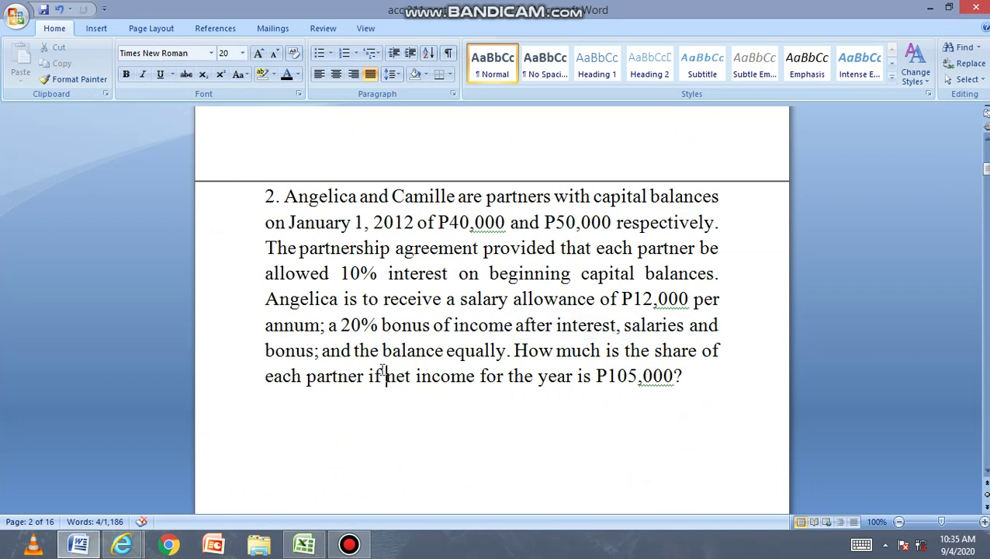
- Highlight the words "balance equally" in problem 2 and return to the distribution worksheet
drag(392, 358, 505, 357)
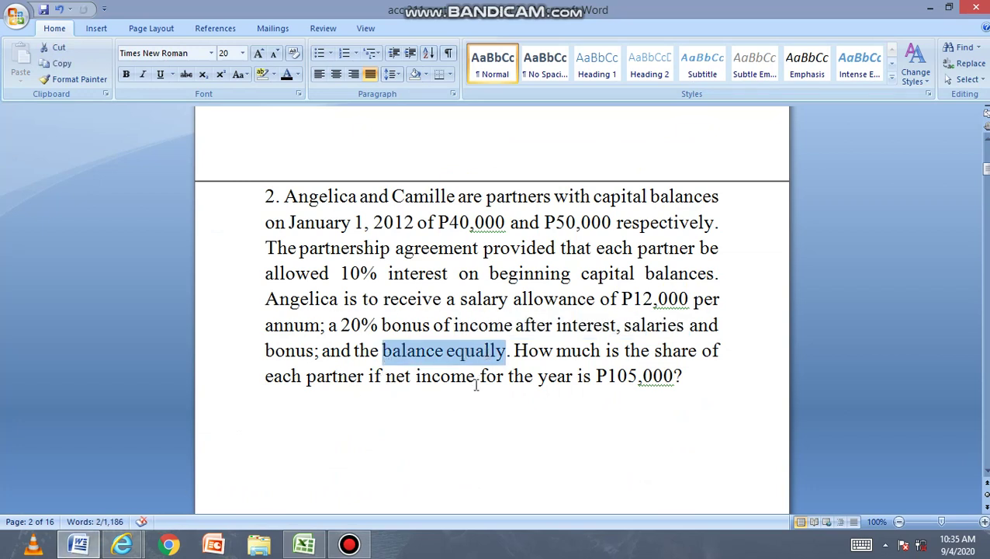
click(477, 375)
click(930, 8)
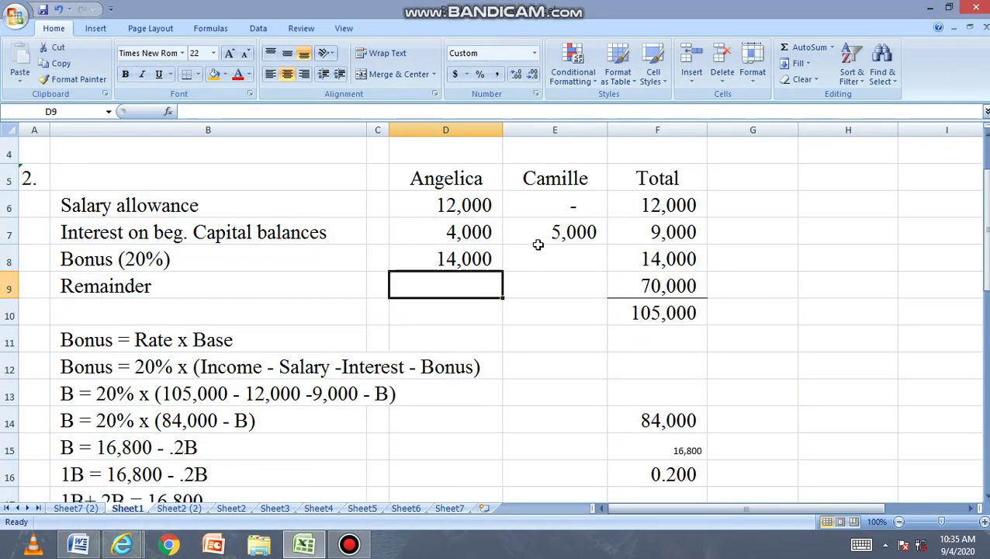
- Enter =F9/2 in D9 as the first partner's equal share of the remainder
text(=)
click(620, 286)
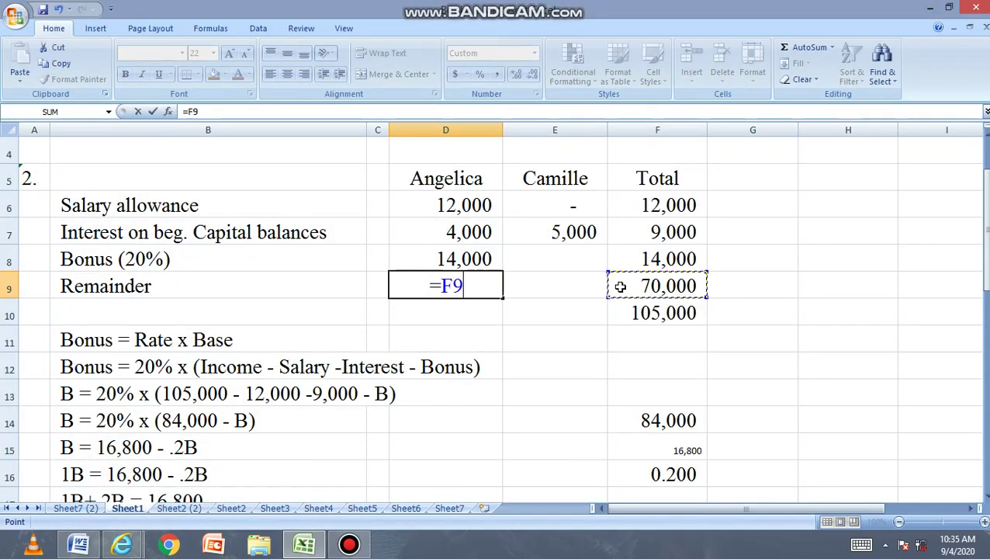
text(/2)
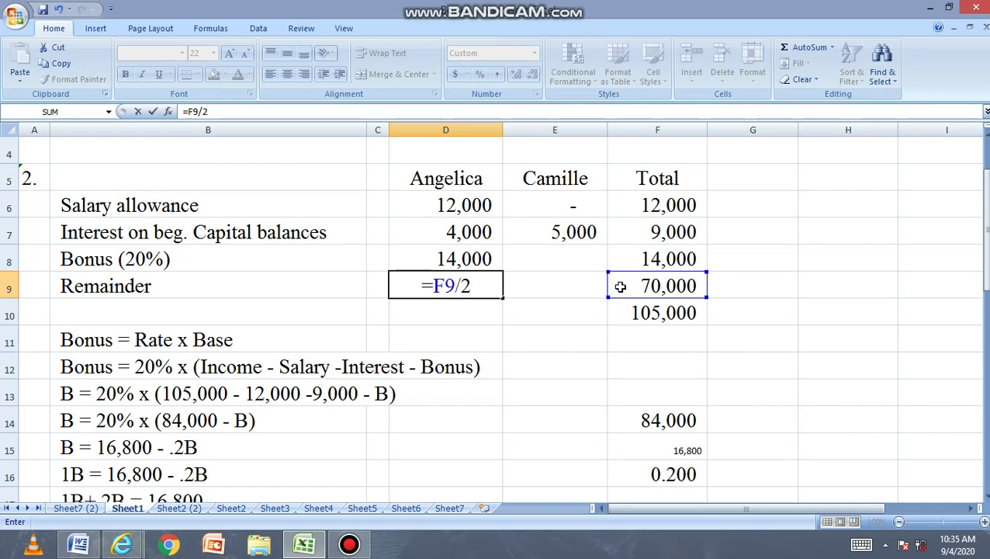
key(Return)
- Enter =F9/2 in E9 as the second partner's share, and check both remainder shares together
click(561, 288)
text(=)
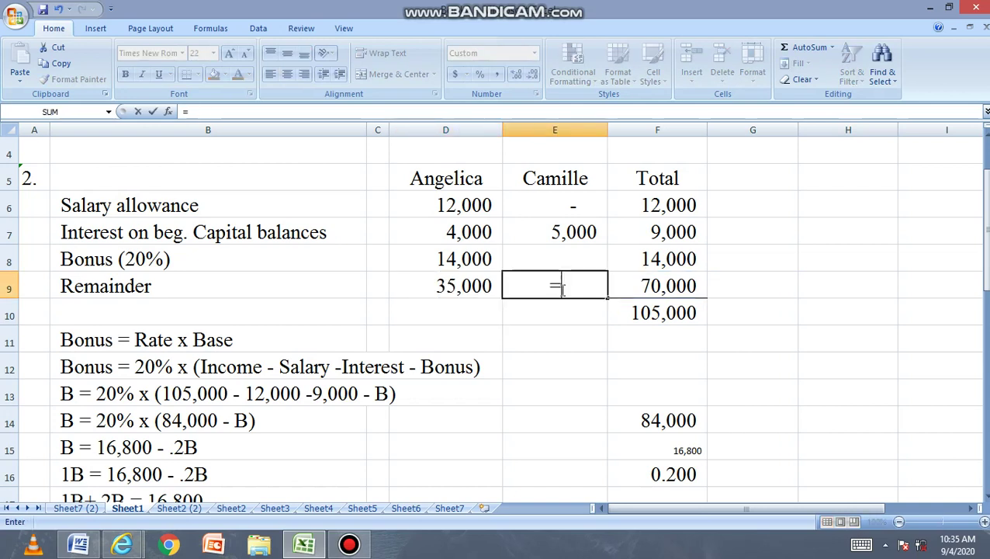
click(634, 289)
text(/)
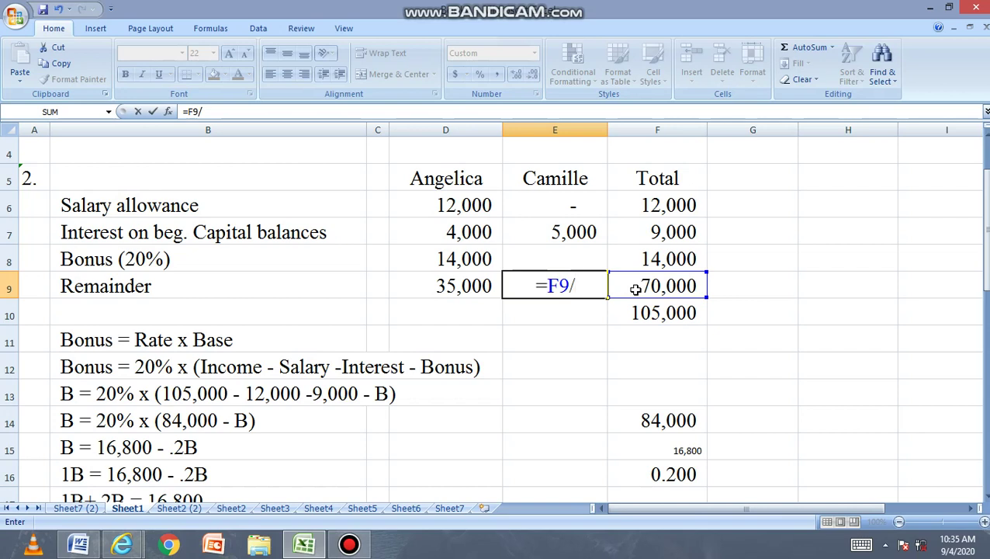
text(2)
key(Return)
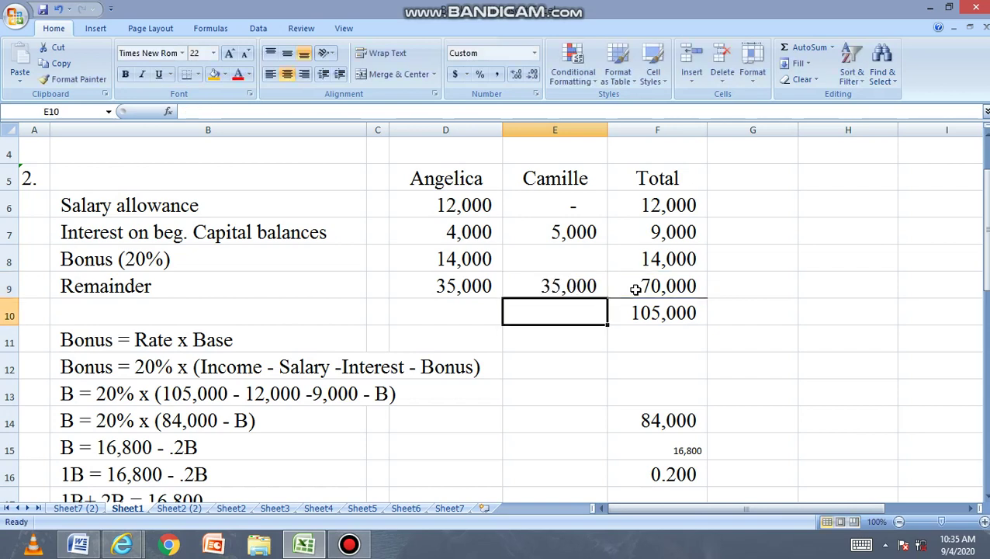
drag(469, 288, 548, 287)
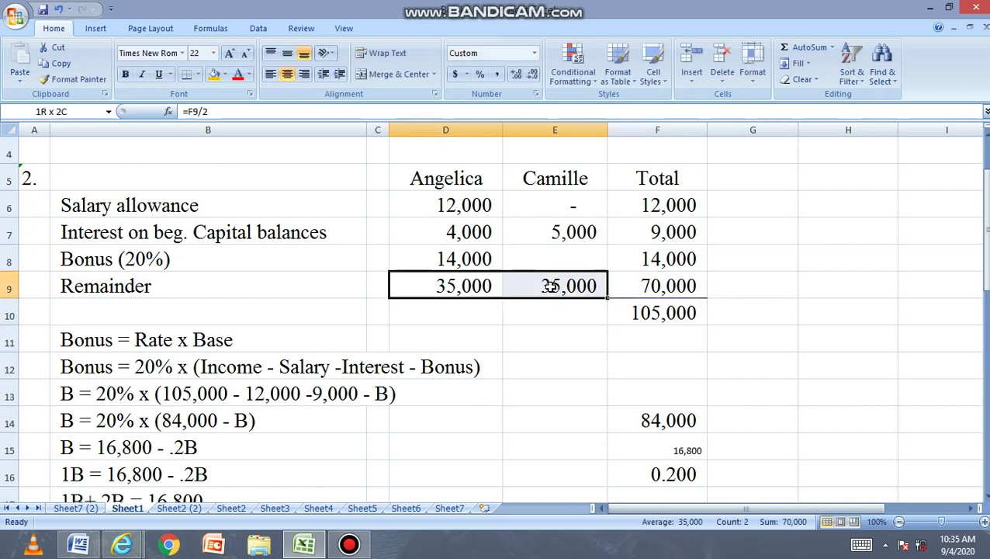
- Total the first partner's column in D10 with the formula =SUM(D6:D9)
click(463, 308)
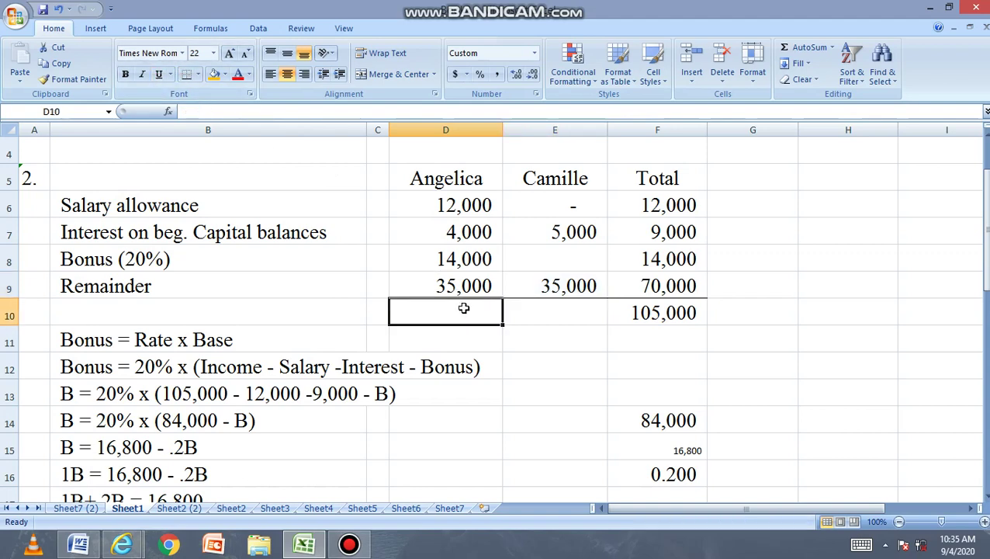
right_click(463, 308)
key(Escape)
key(alt+equal)
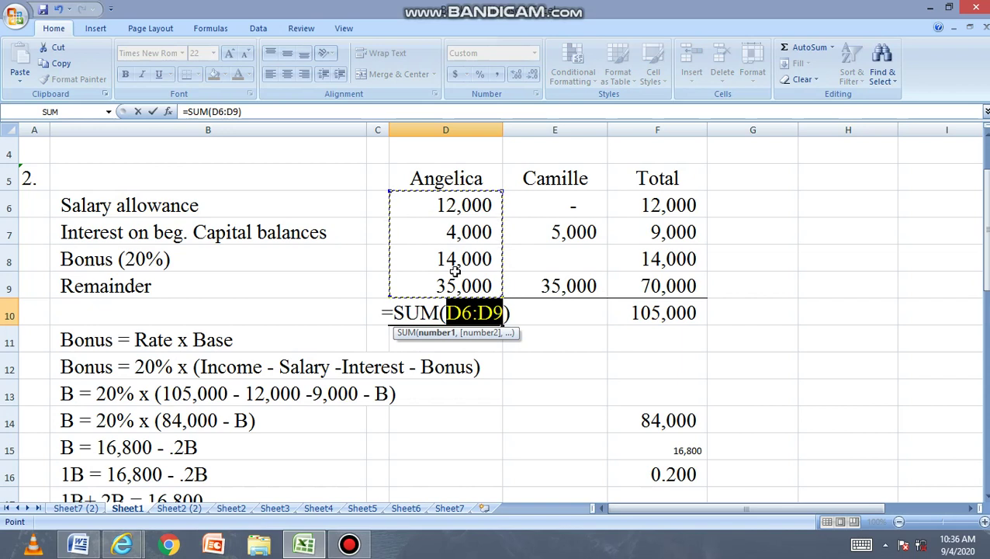
key(Return)
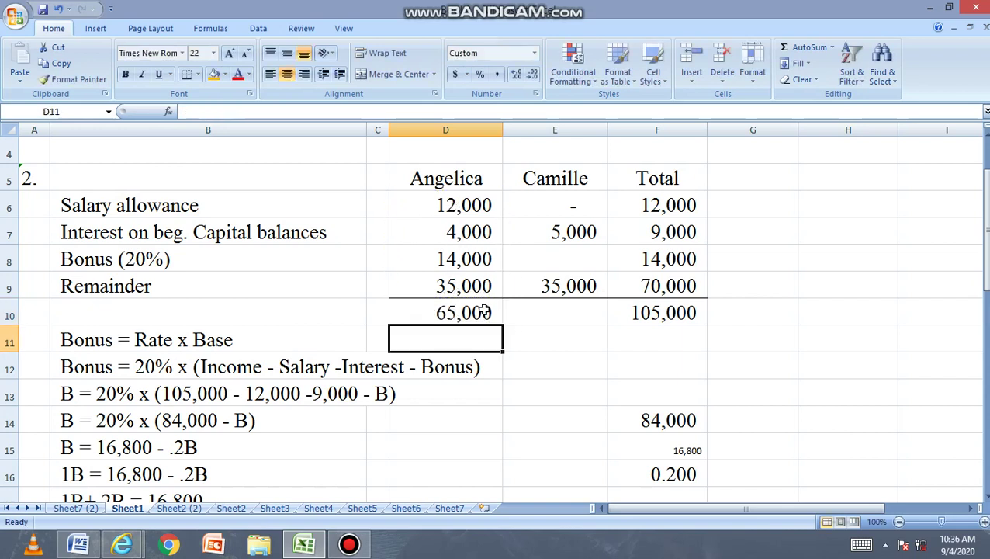
- Copy the column total formula from D10 across to E10 for the second partner
click(484, 311)
drag(503, 323, 583, 325)
click(561, 344)
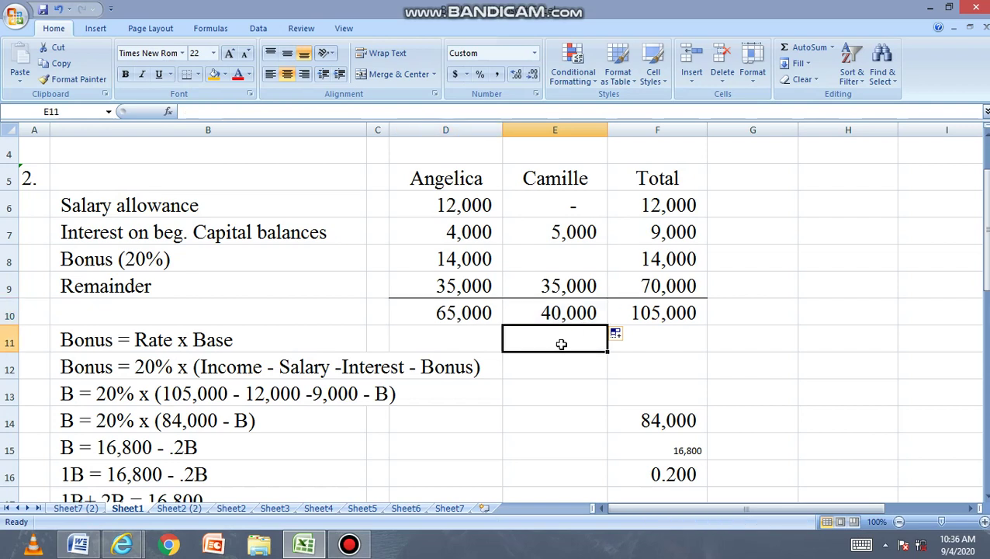
- Check the partners' totals in D10:E10 and the Total column amounts in F6:F9 against the income in F10
click(482, 313)
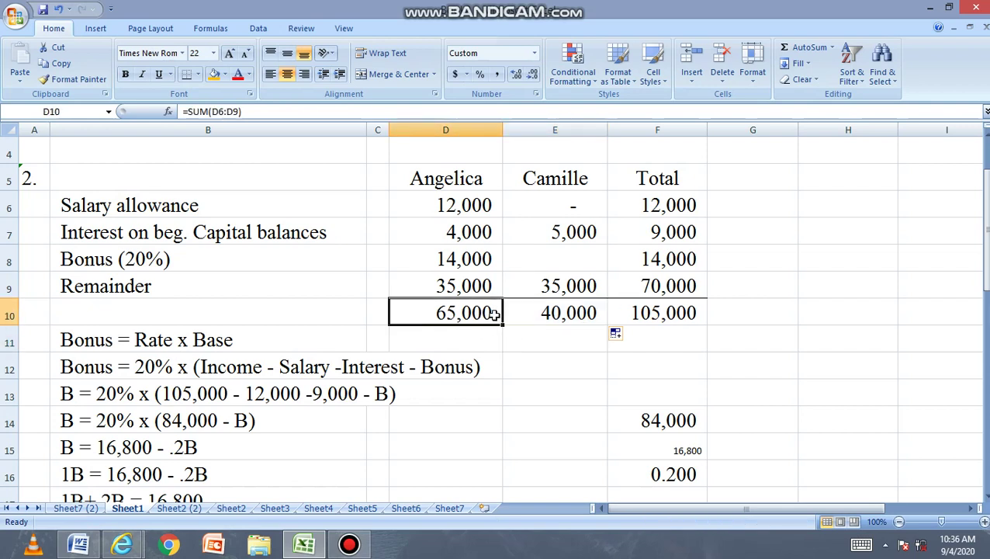
drag(494, 313, 558, 315)
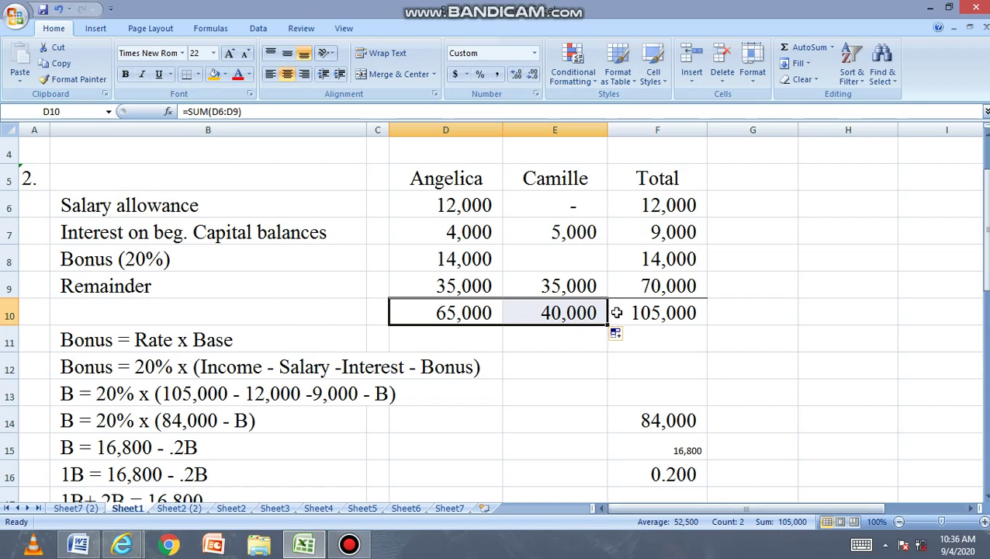
click(656, 322)
click(630, 355)
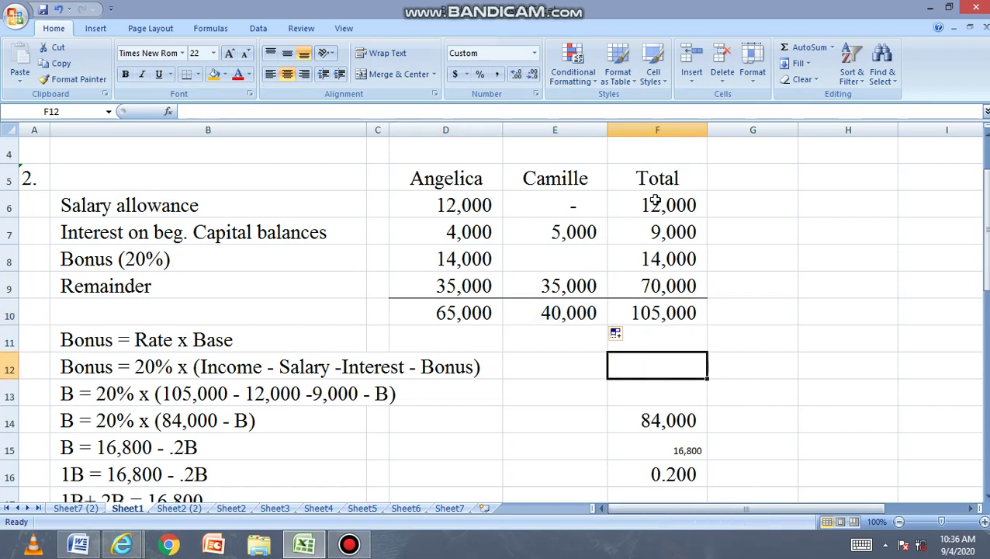
drag(656, 200, 684, 288)
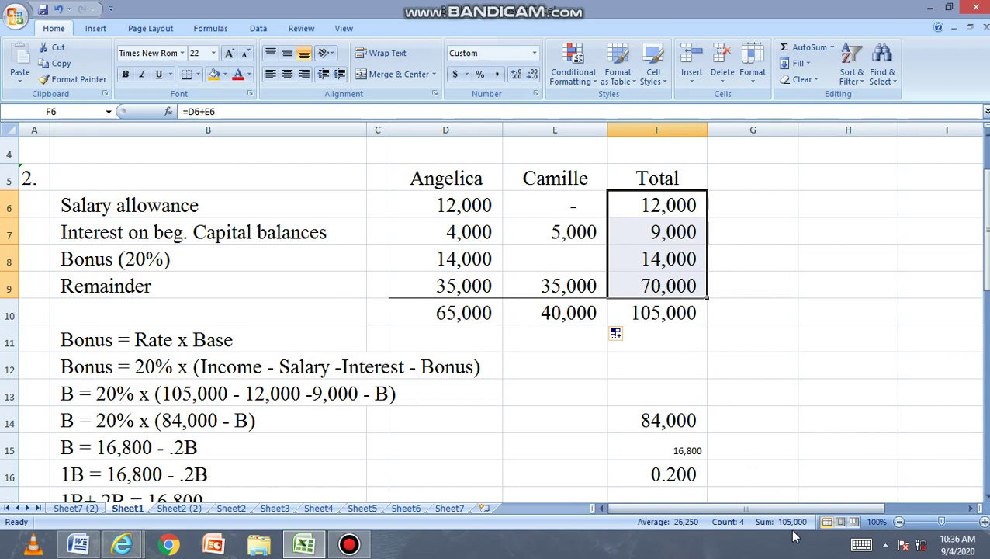
click(720, 371)
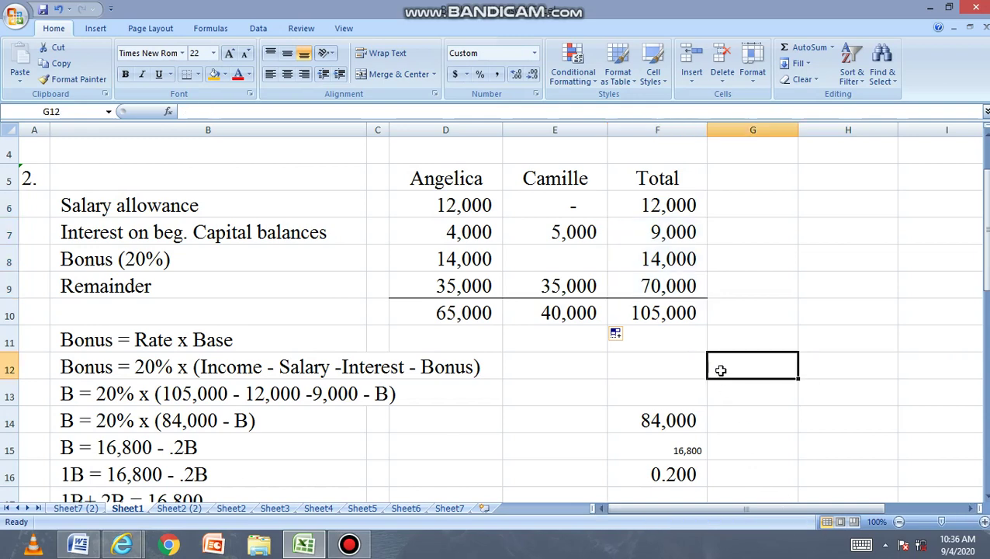
- Switch to the Word document to reread what problem 2 asks, and return to the first partner's column in the worksheet
click(78, 543)
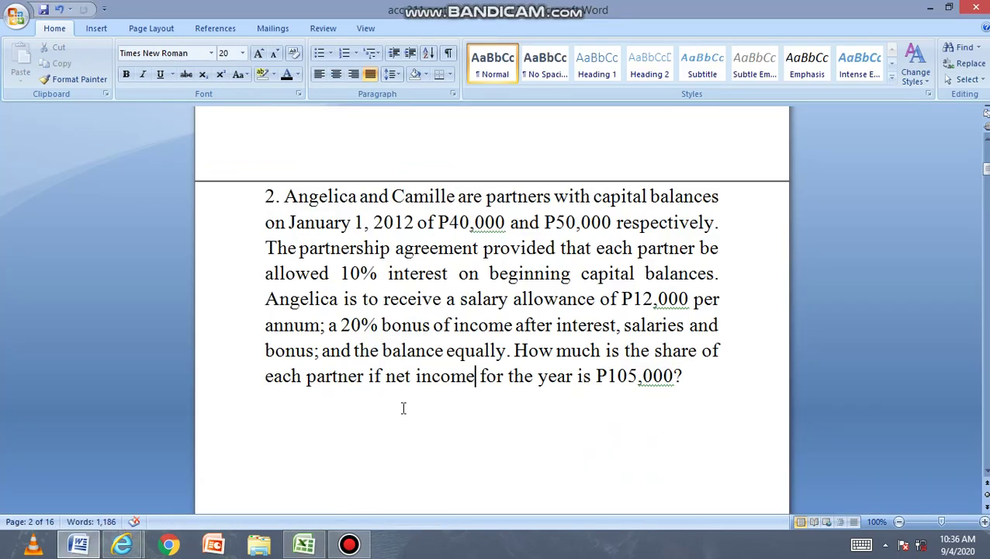
click(475, 376)
click(931, 7)
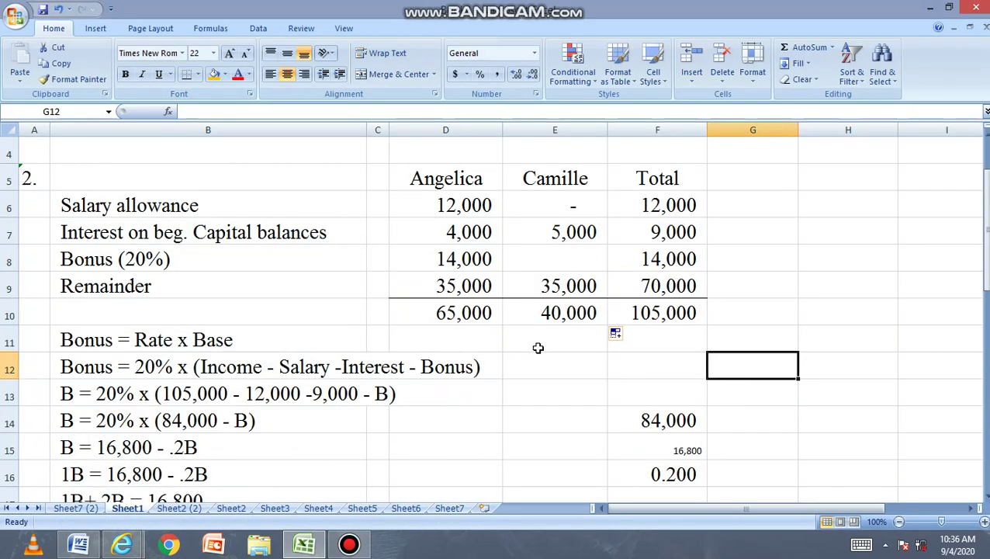
click(498, 339)
click(482, 202)
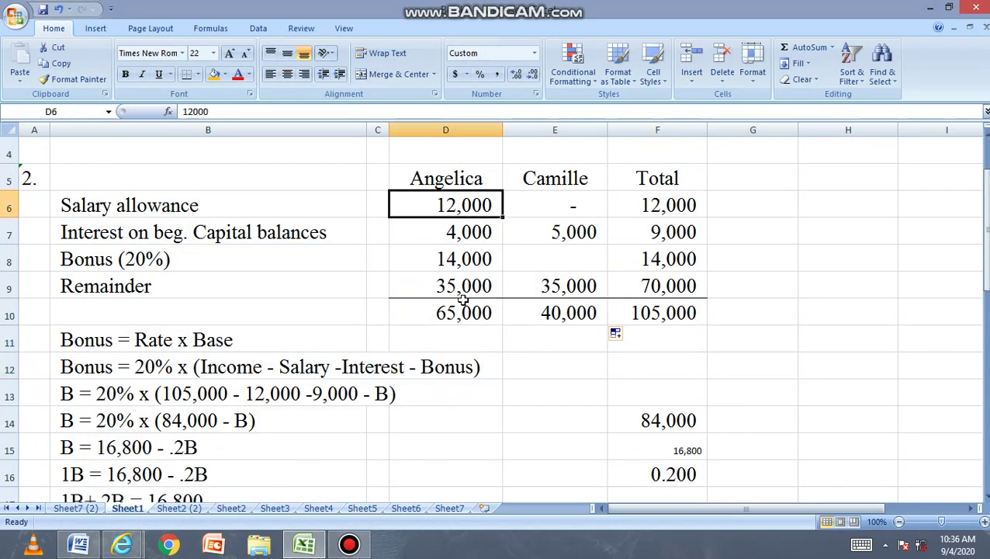
- Label the totals row in B10 "Profit/Income allocation" and insert a blank row beneath it at row 11
click(223, 310)
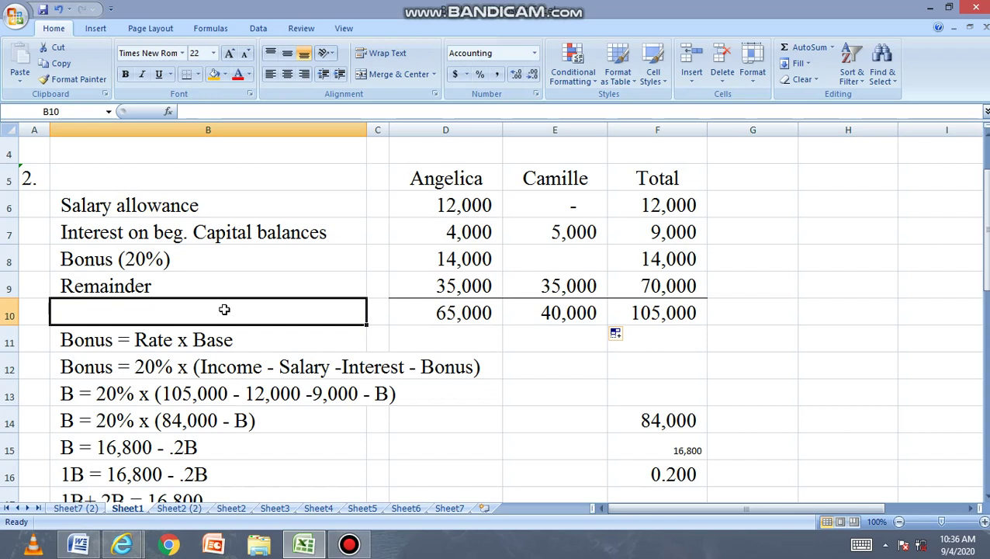
text(P)
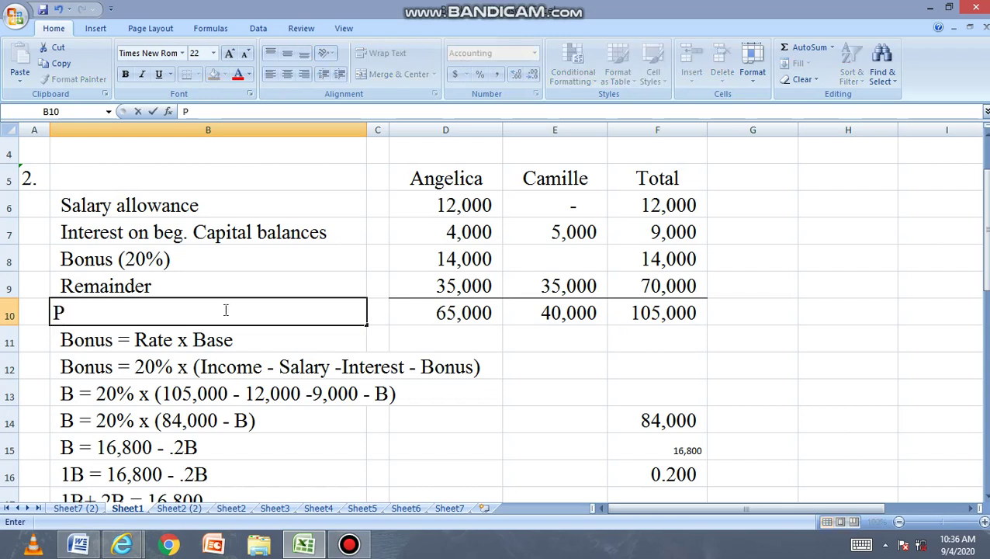
text(rofit)
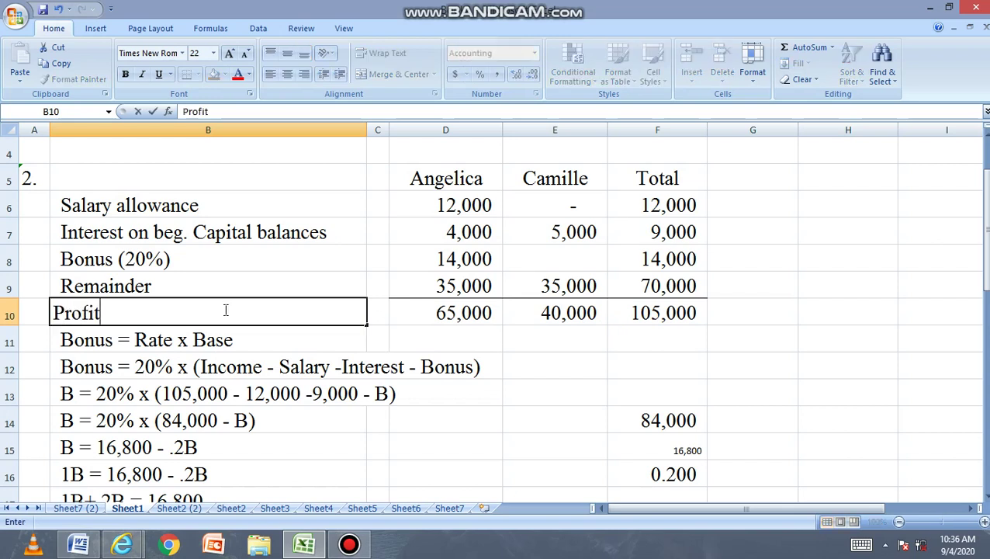
text(/Income)
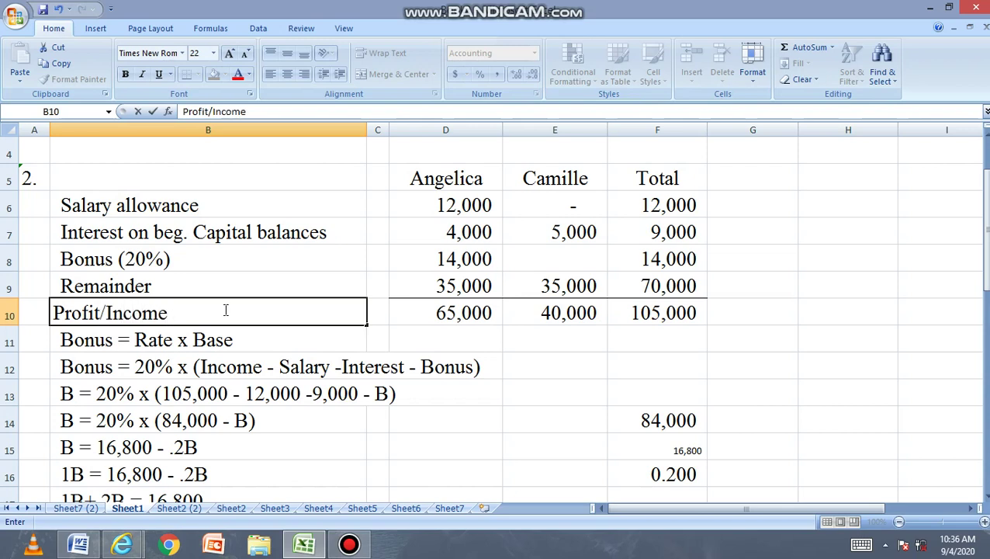
text( allocation)
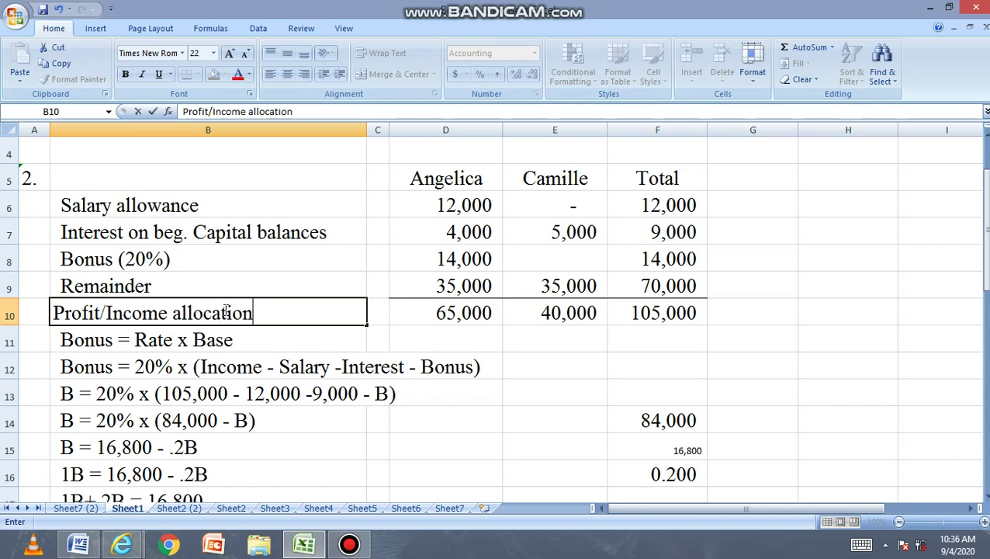
click(336, 252)
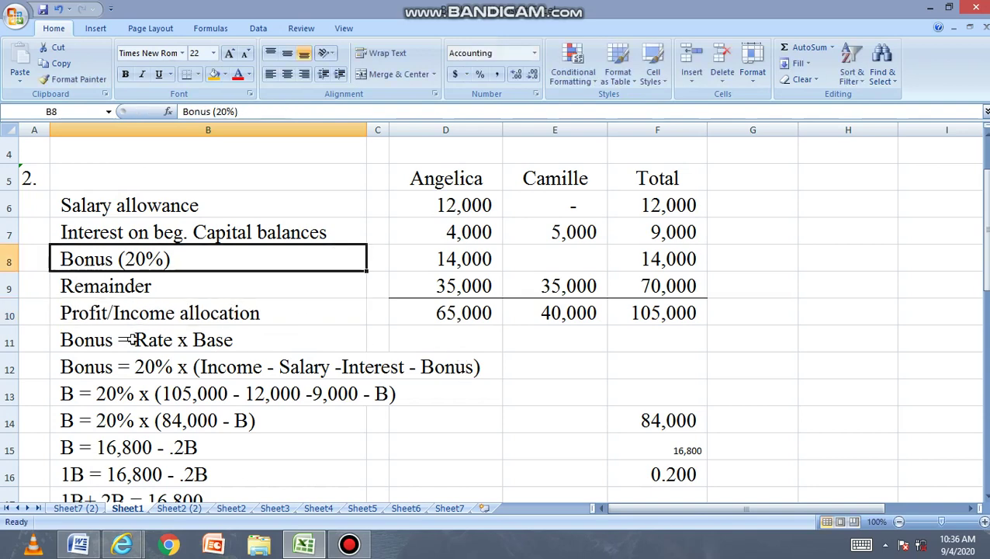
right_click(11, 339)
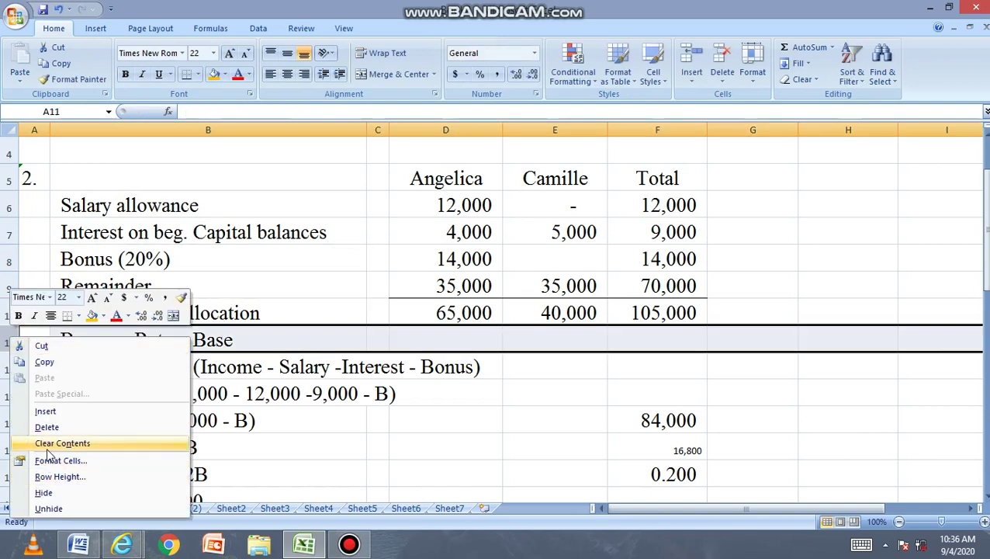
click(45, 411)
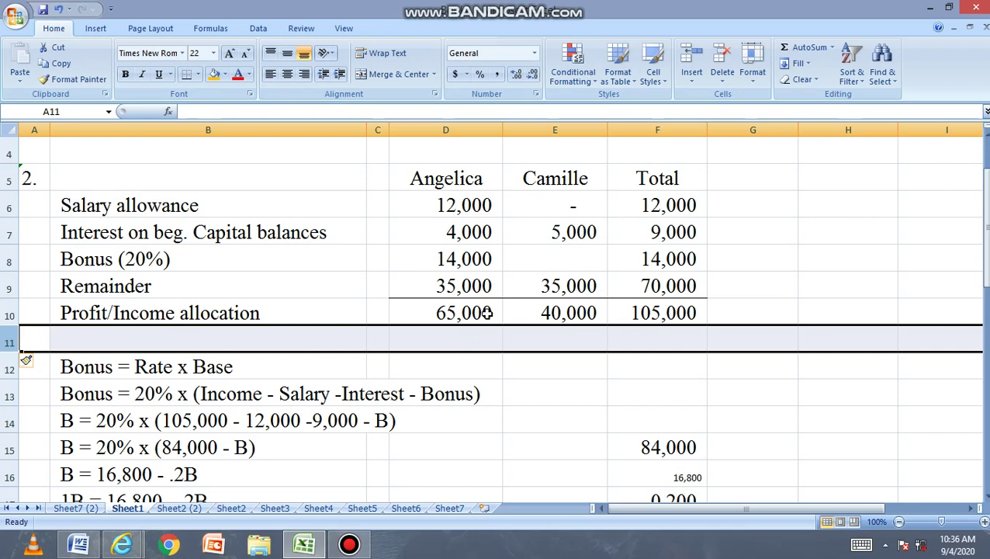
- Fill the allocation totals in D10:F10 with orange
drag(488, 313, 659, 312)
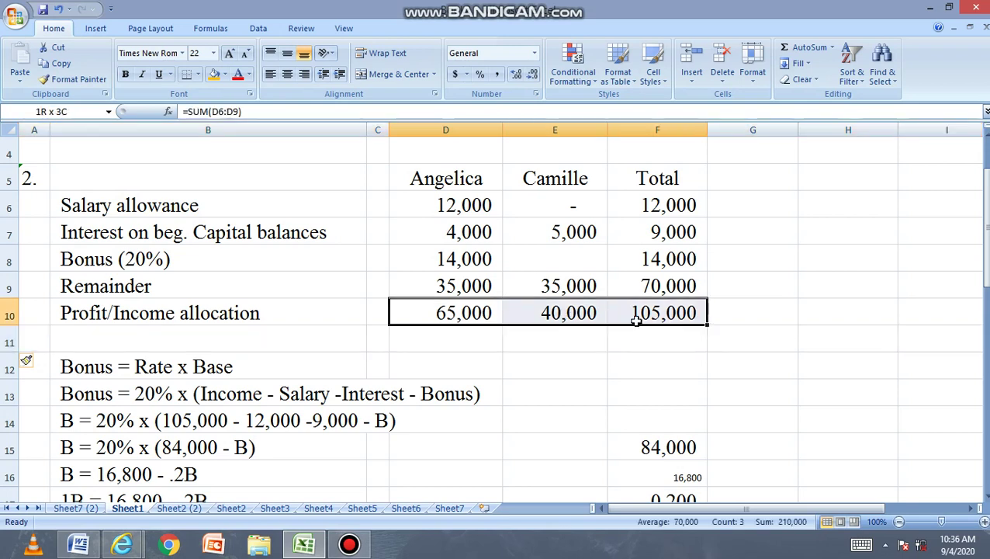
click(215, 78)
click(310, 319)
click(553, 399)
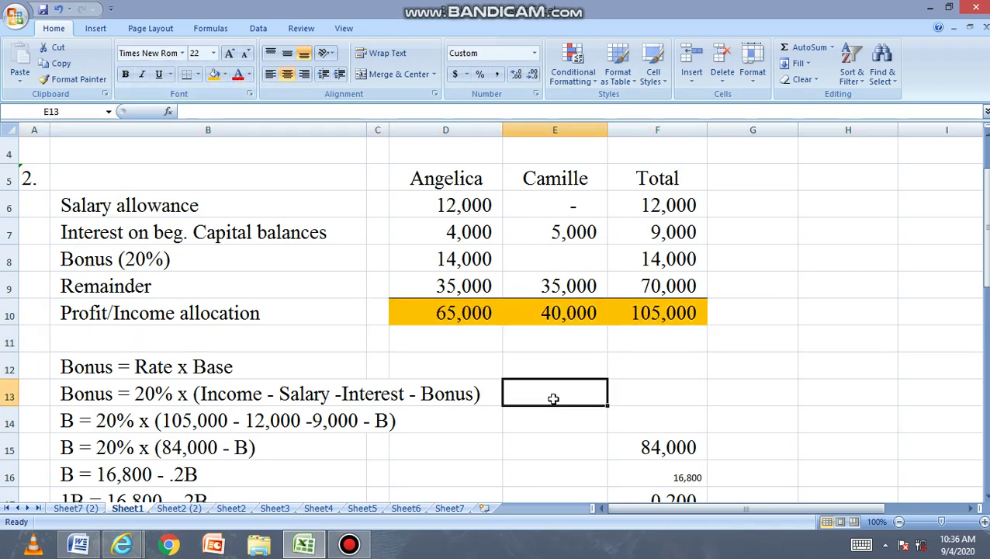
click(359, 366)
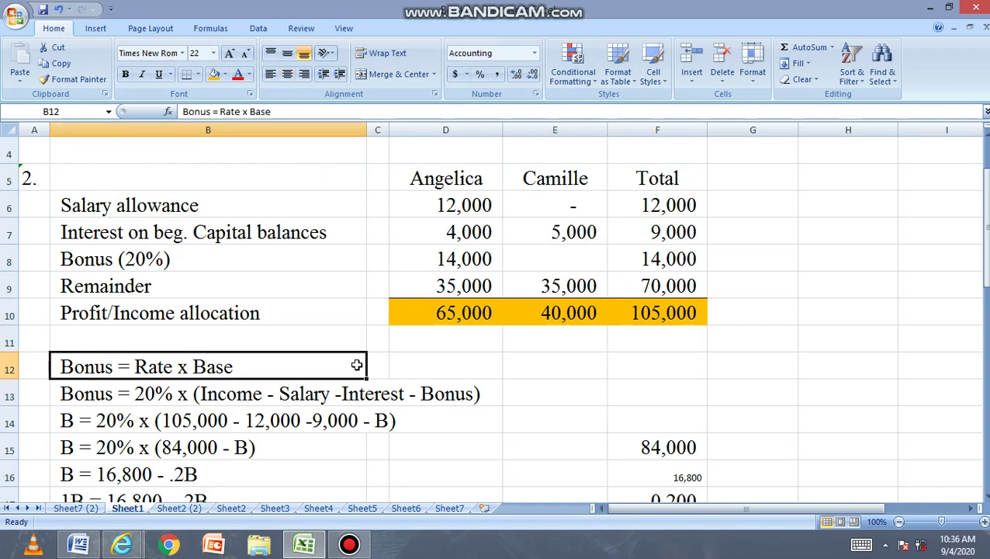
click(782, 369)
click(811, 237)
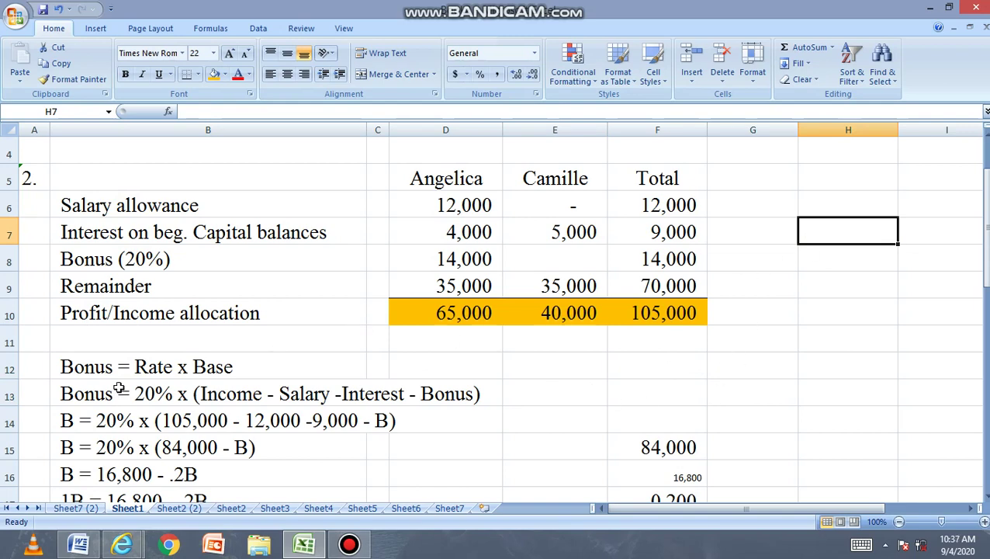
- Insert five blank rows at rows 12 to 16, above the bonus computation
drag(9, 371, 6, 475)
right_click(10, 466)
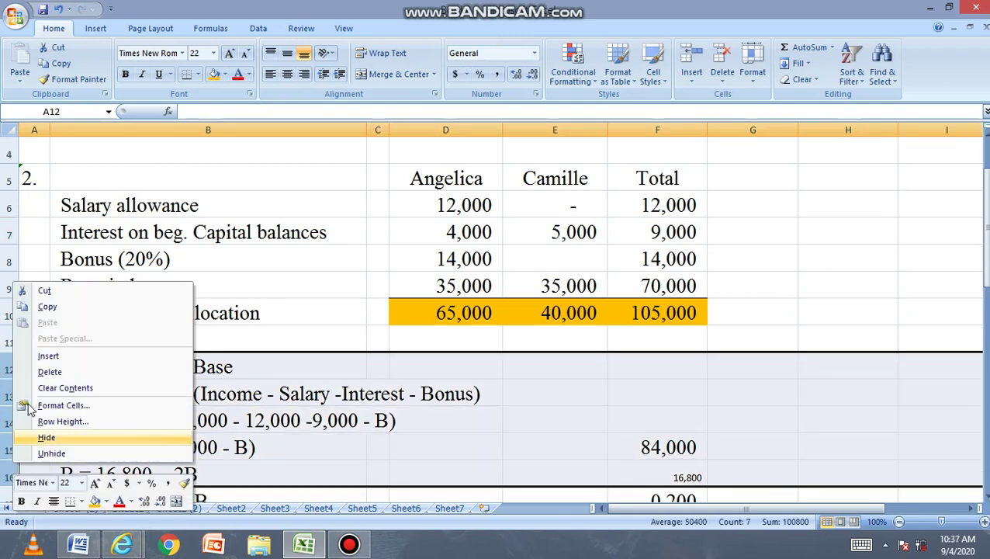
click(47, 355)
click(109, 371)
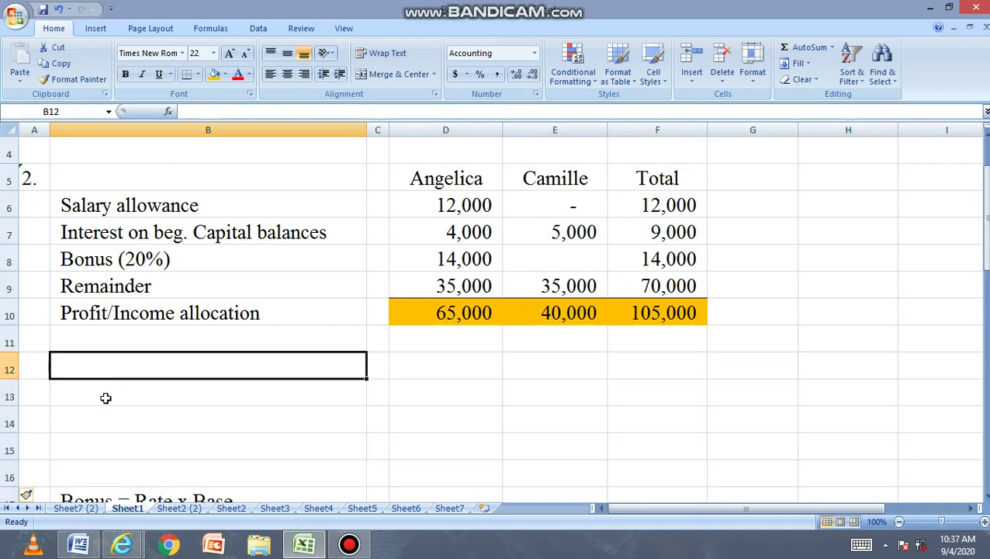
click(106, 398)
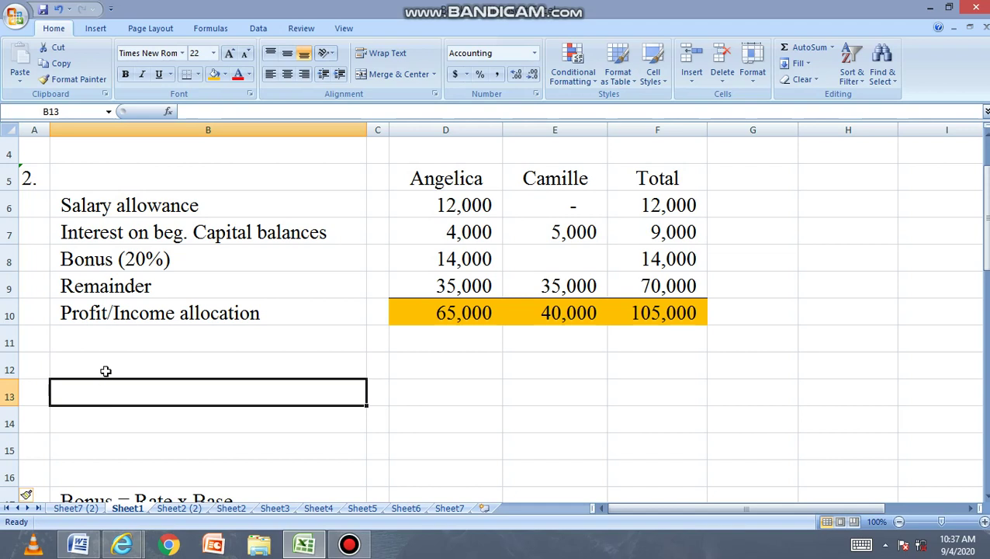
- Label cell B13 "Income Summary" as the first line of the journal entry below the allocation table
click(105, 371)
click(104, 390)
text(Incmo)
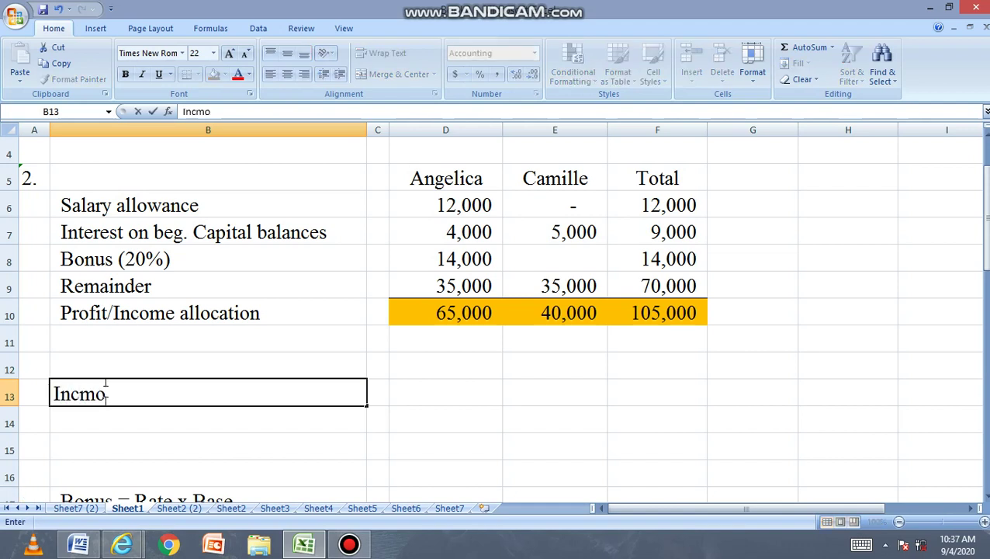
key(BackSpace)
key(BackSpace)
text(ome)
text( Sy)
text(ummary)
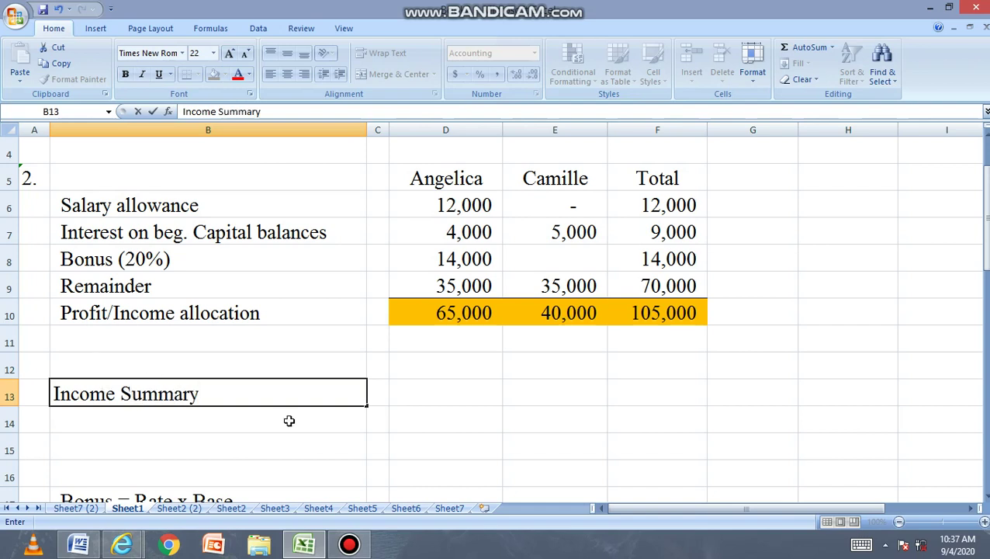
- Link D13 on the Income Summary line to the total profit allocation in F10
click(401, 397)
text(=)
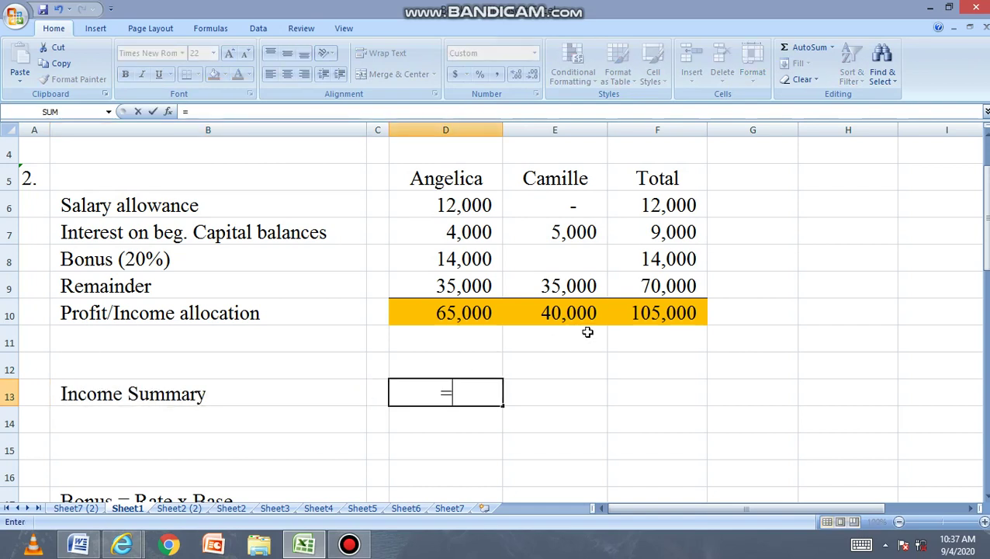
click(634, 313)
key(Return)
- Add the journal entry column headings "Debit" in D12 and "Credit" in E12
click(450, 364)
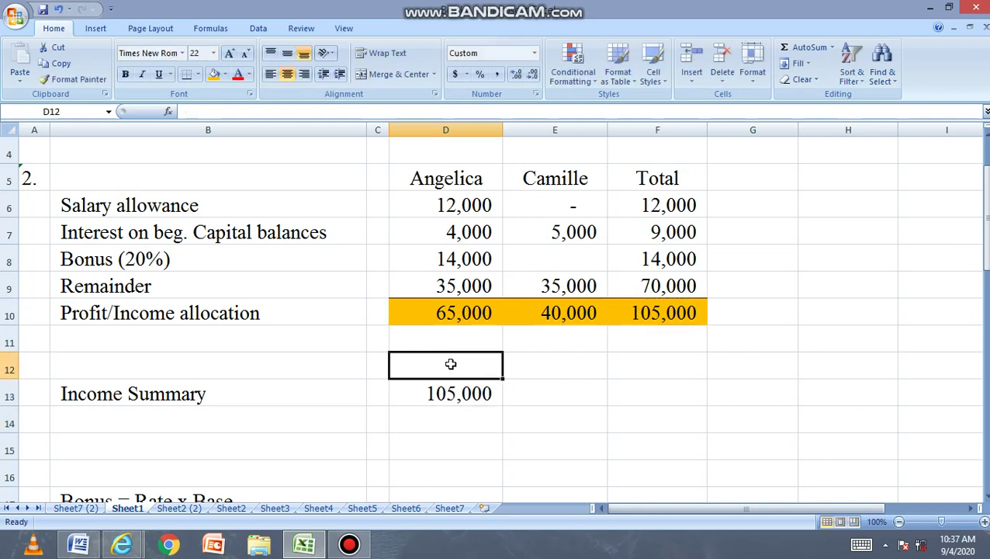
text(Debit)
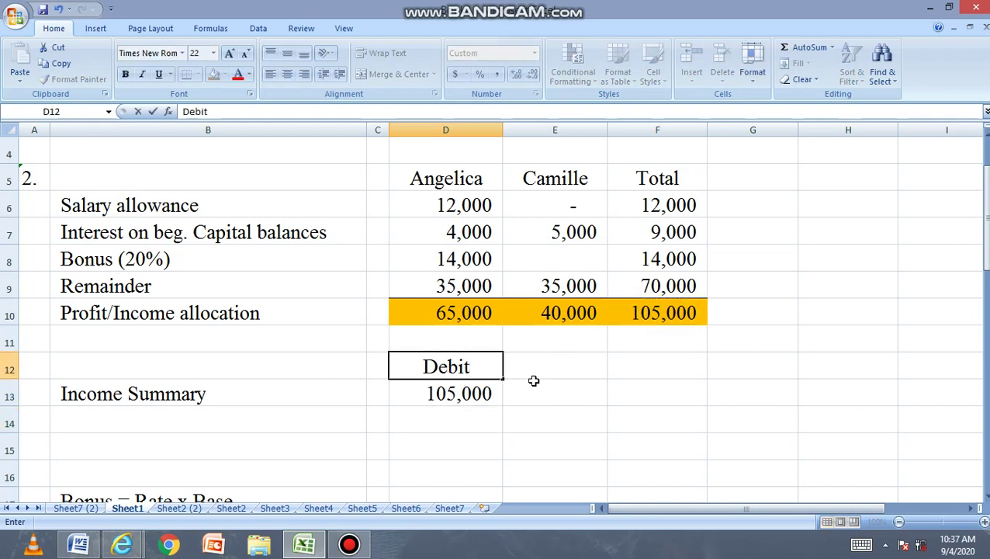
click(540, 375)
text(Credit)
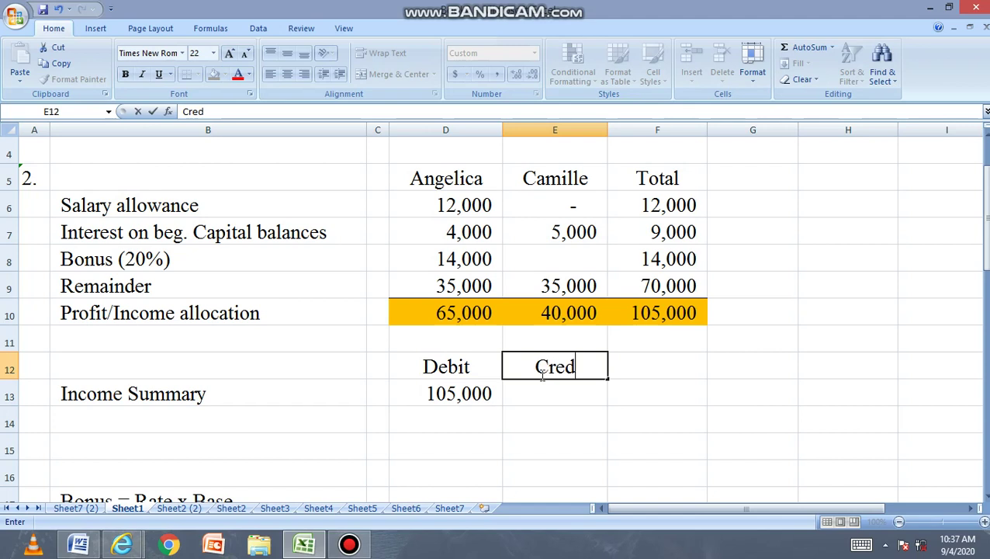
- Enter the first partner's capital account title in B14, in the form partner's name, comma, "Capital"
click(228, 410)
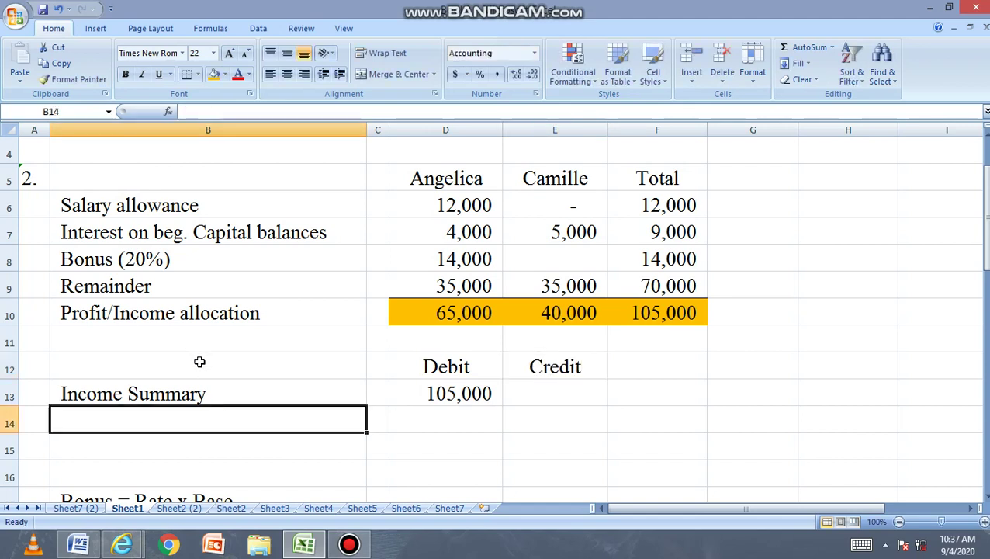
text(Summ)
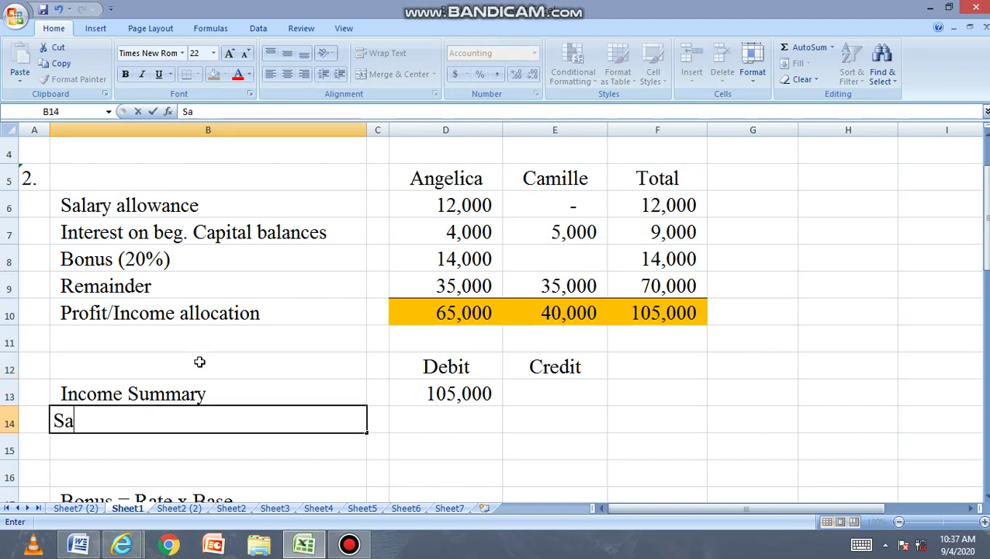
text(a)
key(BackSpace)
key(BackSpace)
text(Ang)
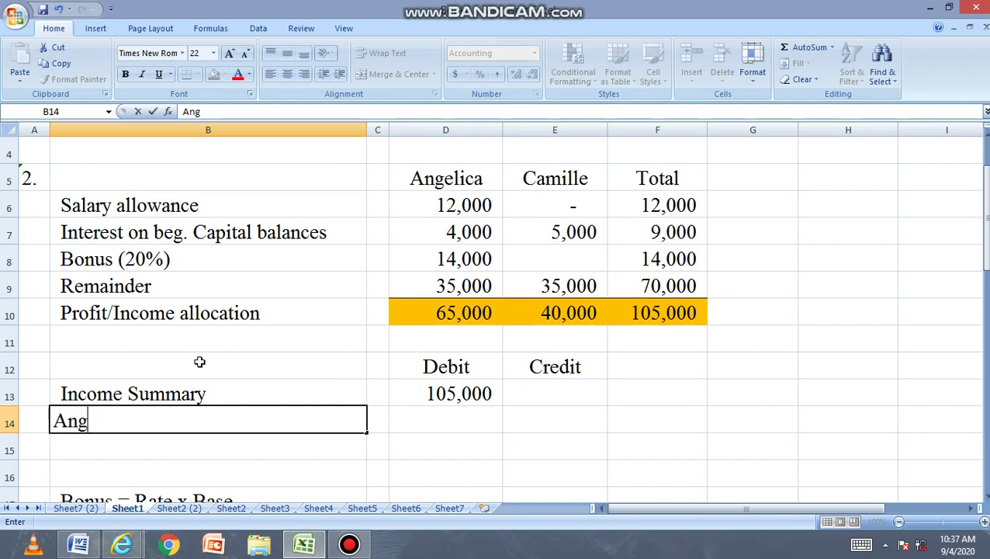
text(elica Captia)
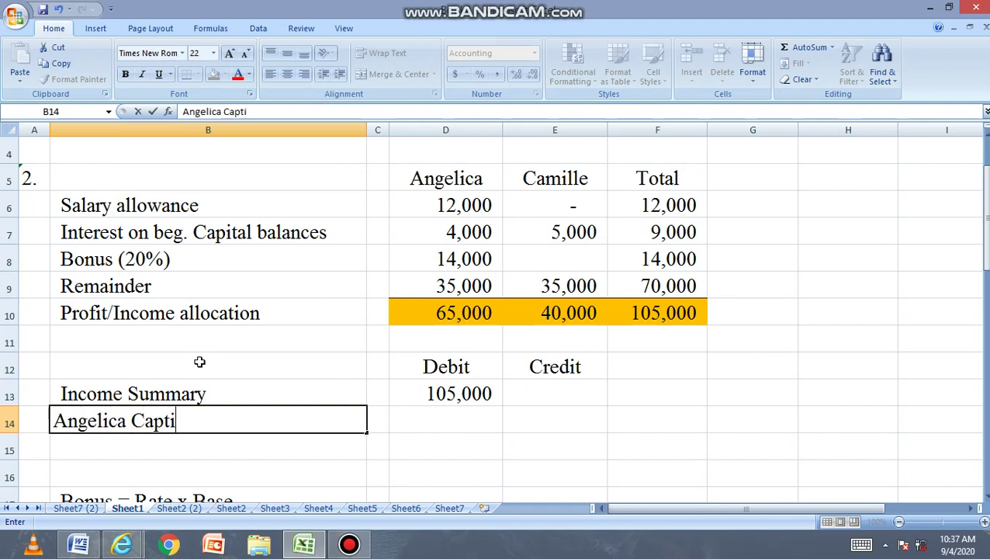
key(BackSpace)
key(BackSpace)
key(BackSpace)
text(ital)
text(,)
key(Return)
- Copy the capital account title from B14 to B15 and replace the name with the second partner's
click(128, 420)
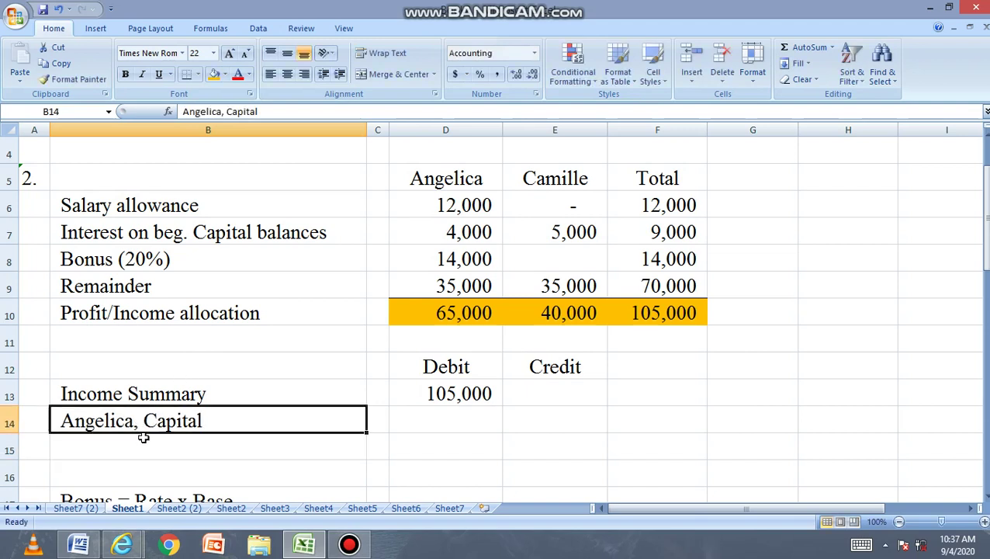
key(ctrl+c)
click(144, 440)
key(ctrl+v)
double_click(137, 448)
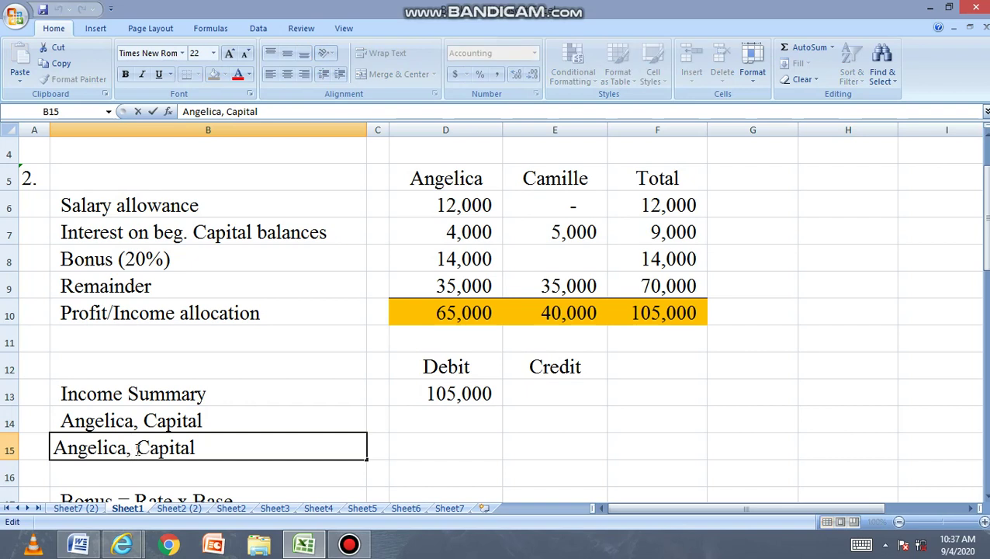
drag(118, 449, 23, 446)
text(Cami)
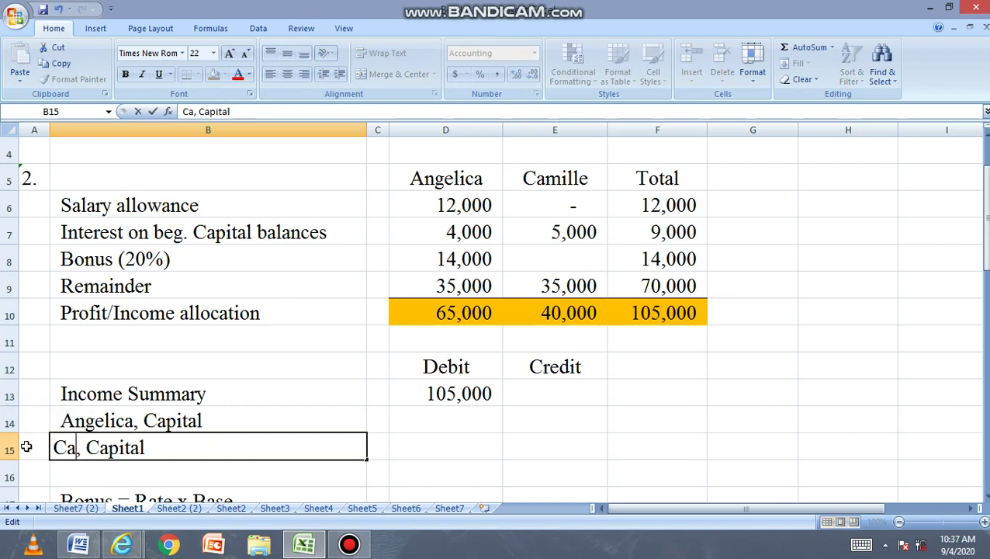
text(lle)
- Indent both partners' capital account titles in B14:B15 by one further level
click(63, 424)
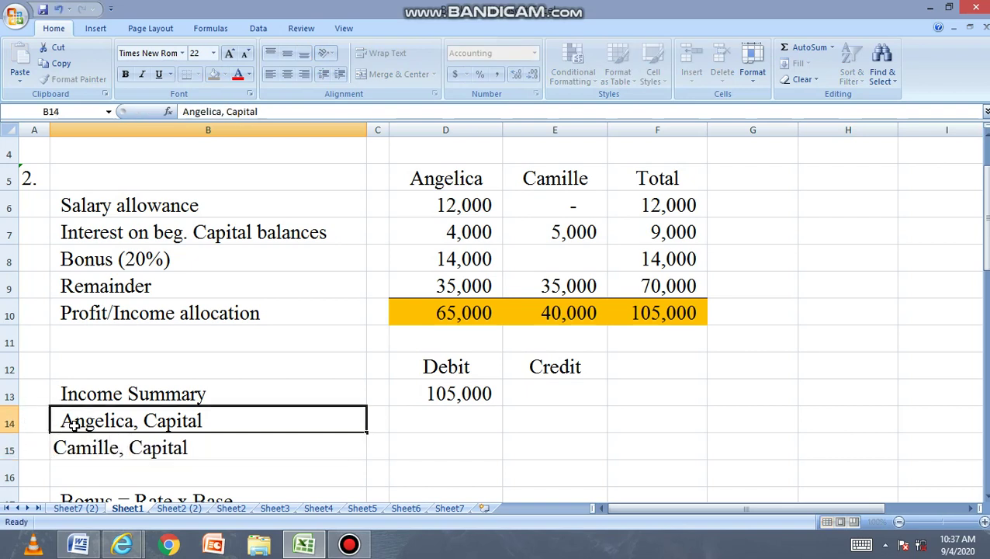
drag(76, 423, 92, 448)
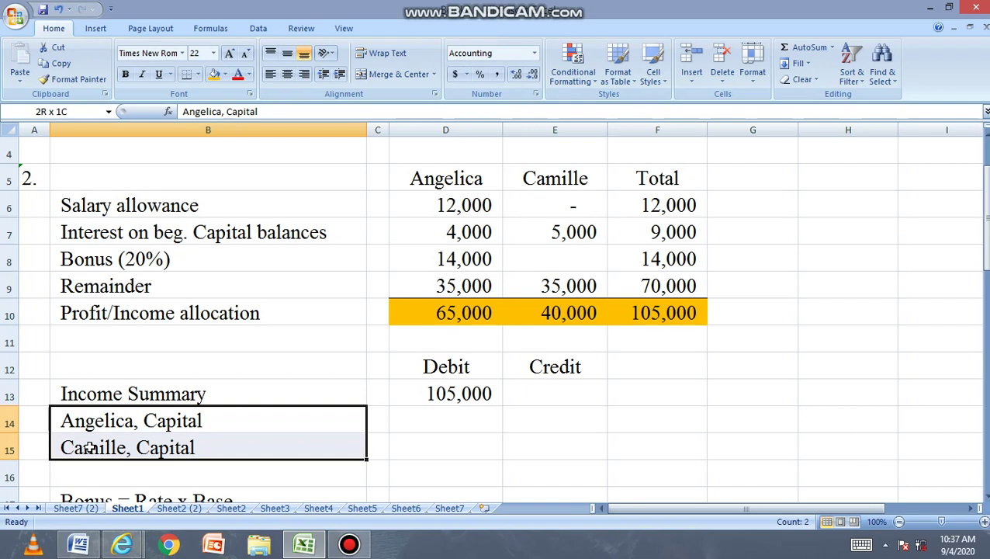
click(341, 73)
- Link the credit amounts in E14 and E15 to the partners' allocations in D10 and E10
click(490, 419)
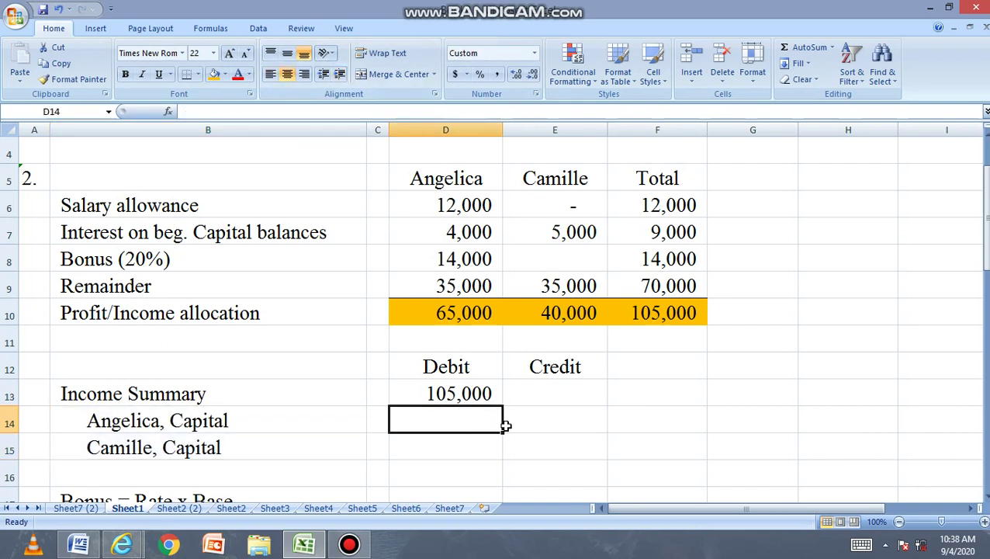
click(533, 425)
text(=)
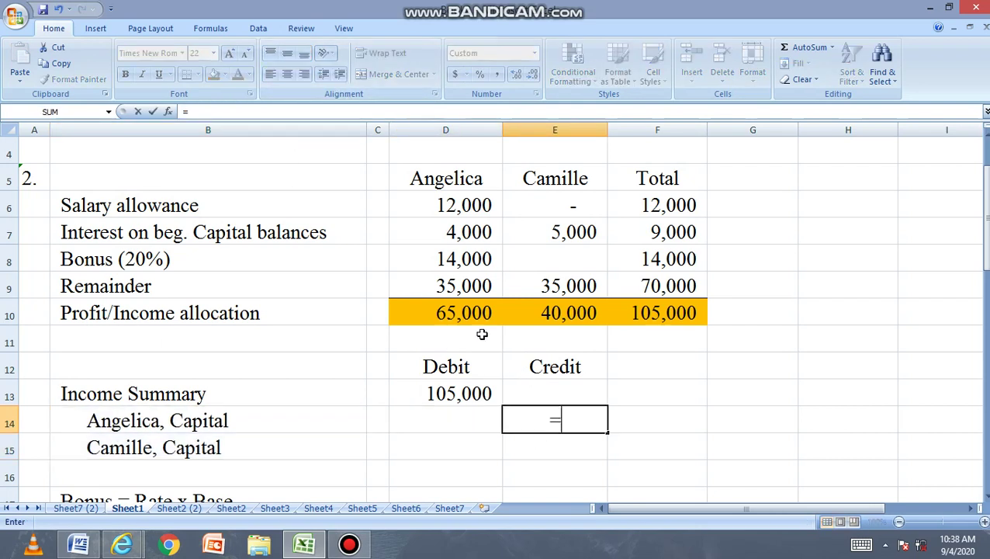
click(468, 316)
key(Return)
text(=)
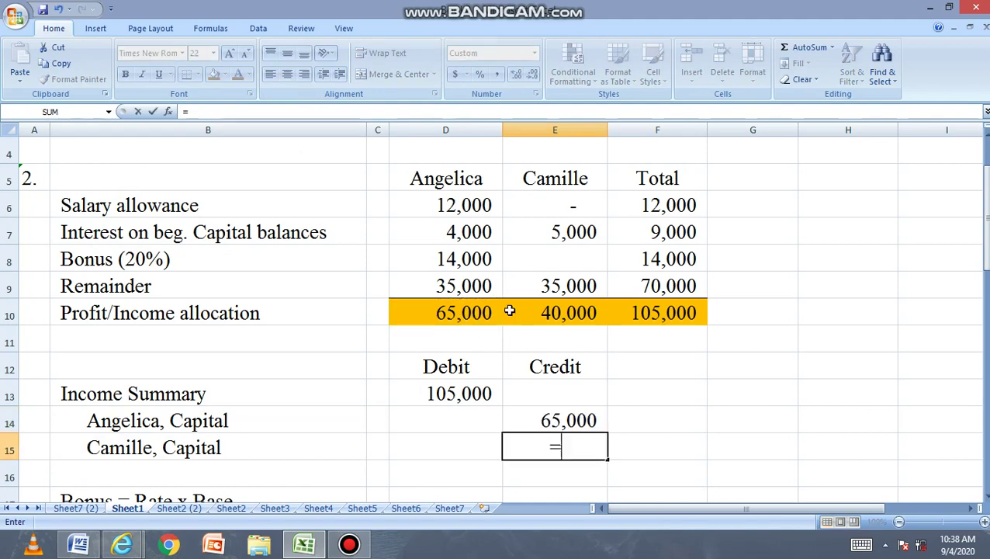
click(516, 311)
key(Return)
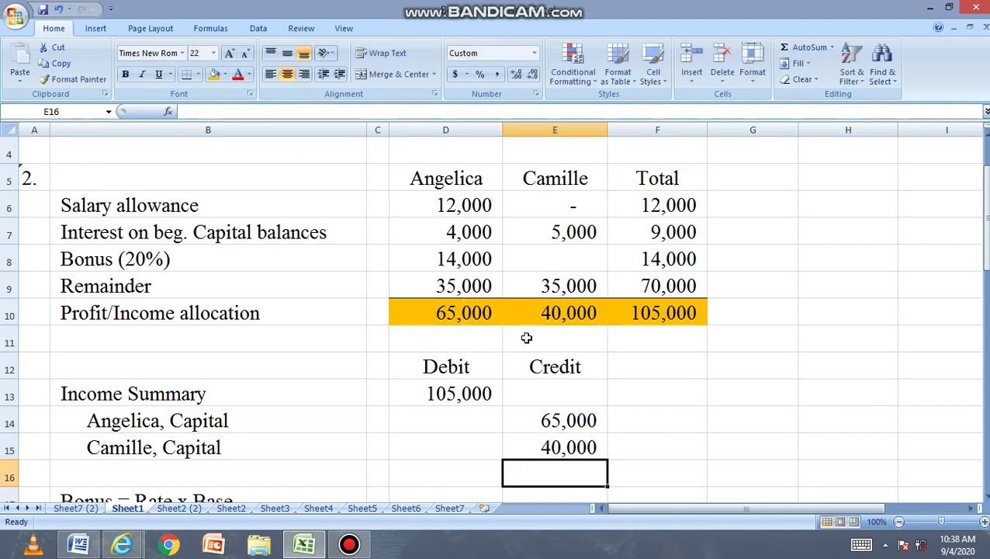
click(668, 397)
scroll(670, 409, down, 1)
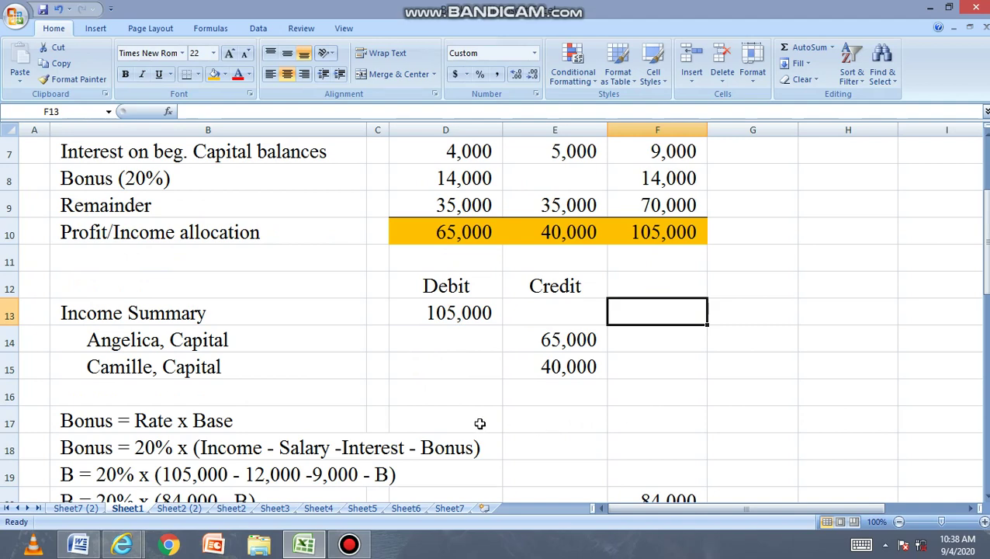
scroll(479, 422, up, 1)
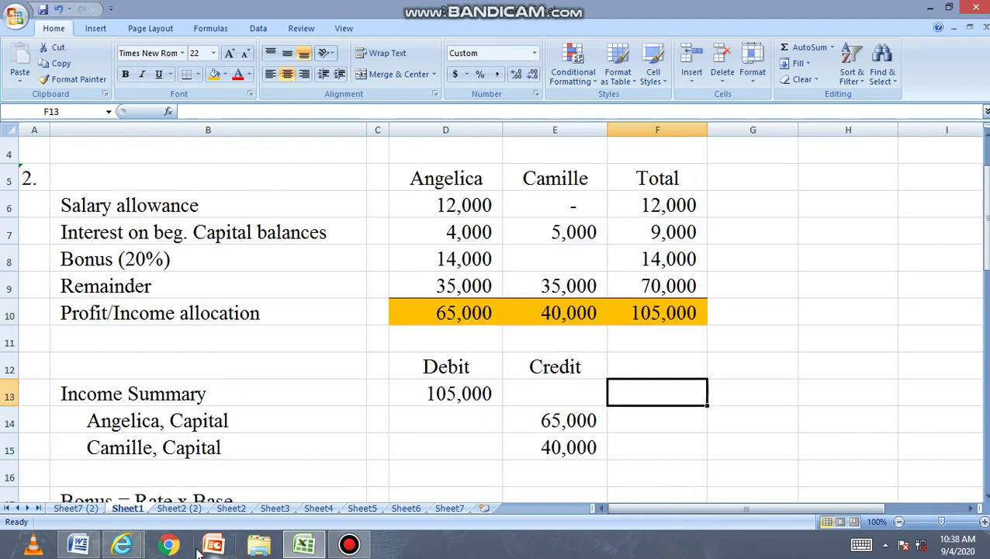
double_click(359, 548)
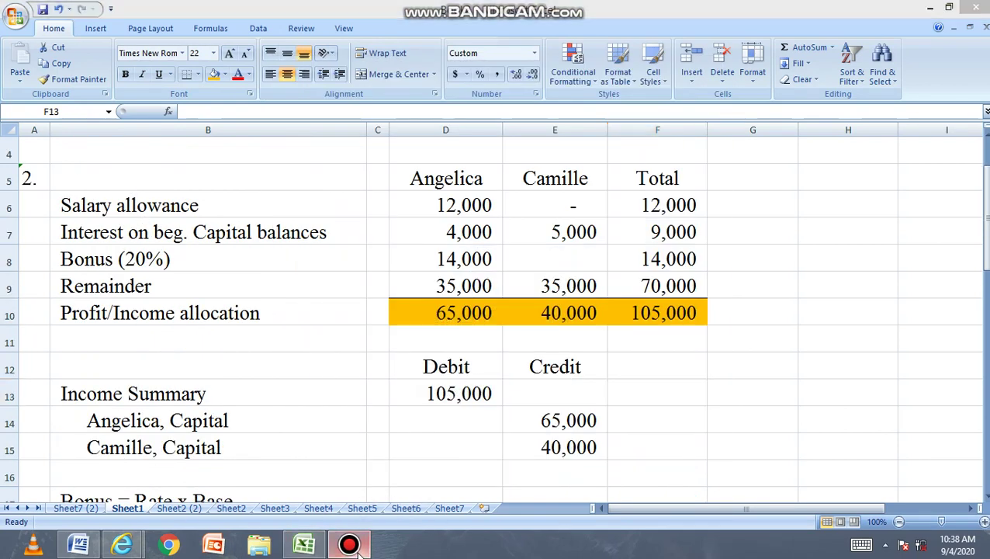
click(348, 546)
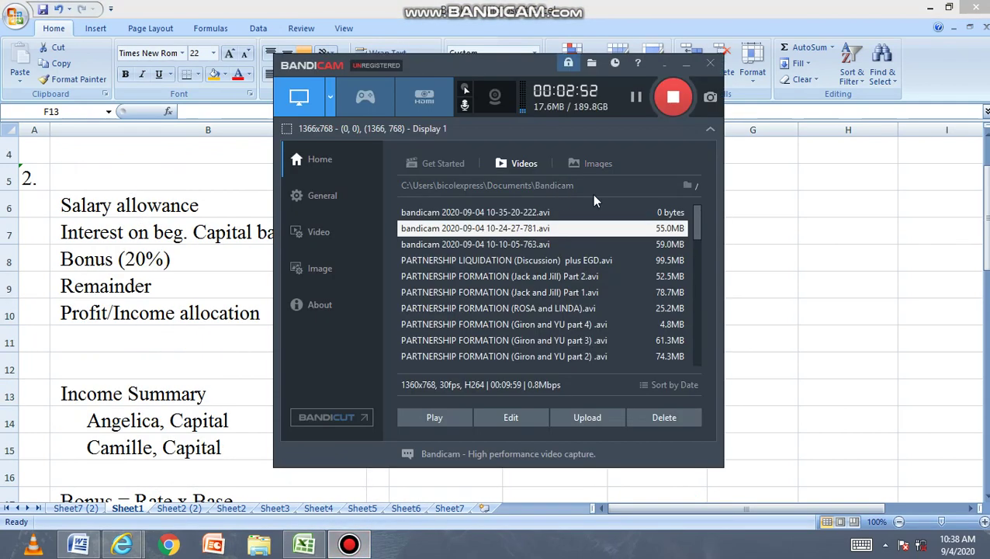
click(673, 104)
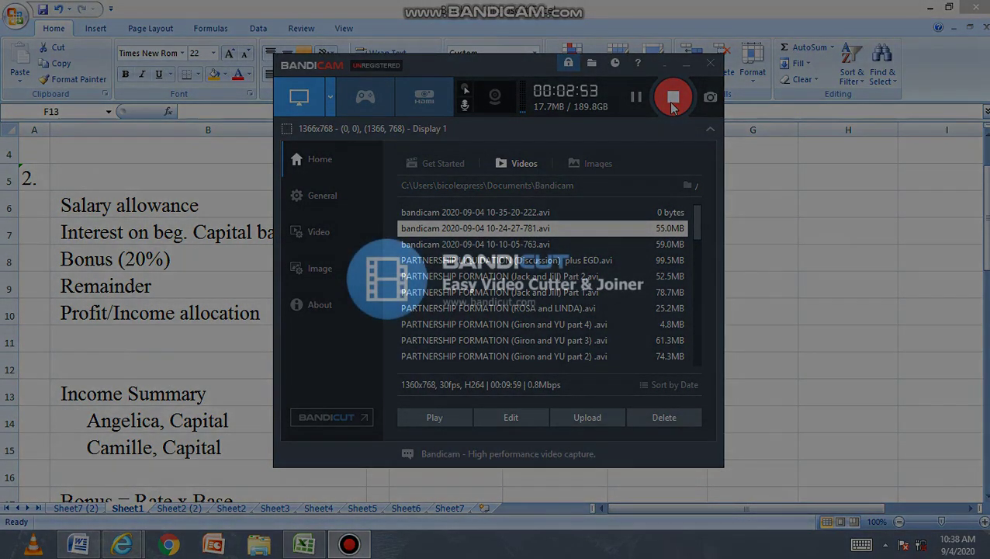